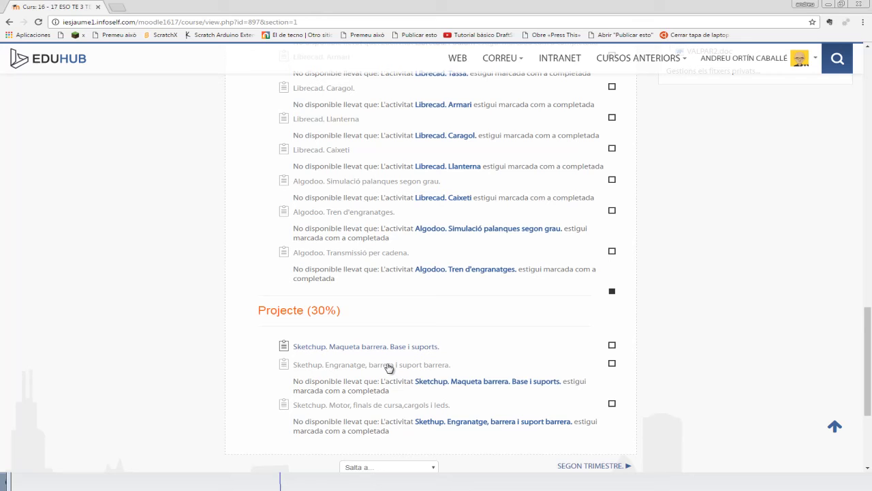
# - Open the 'Skethup. Engranatge, barrera i suport barrera.' assignment and browse its model links and example images
pyautogui.click(388, 368)
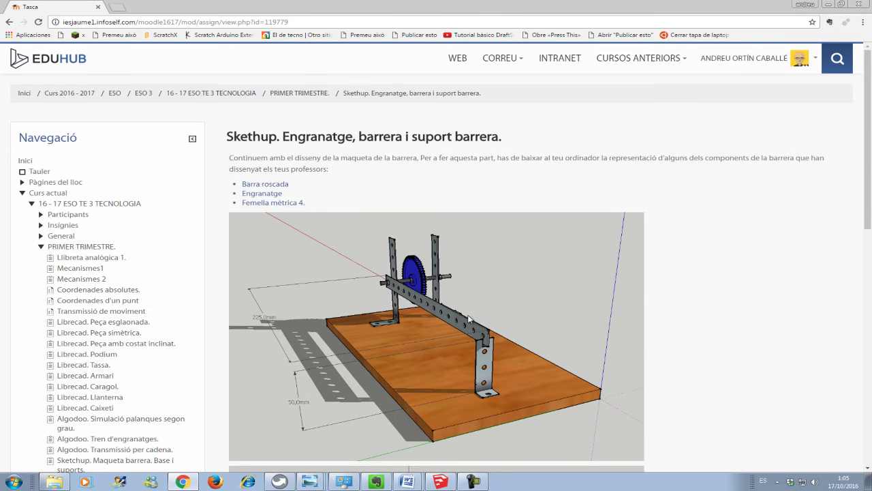
pyautogui.scroll(-1, 425, 306)
pyautogui.scroll(-2, 426, 309)
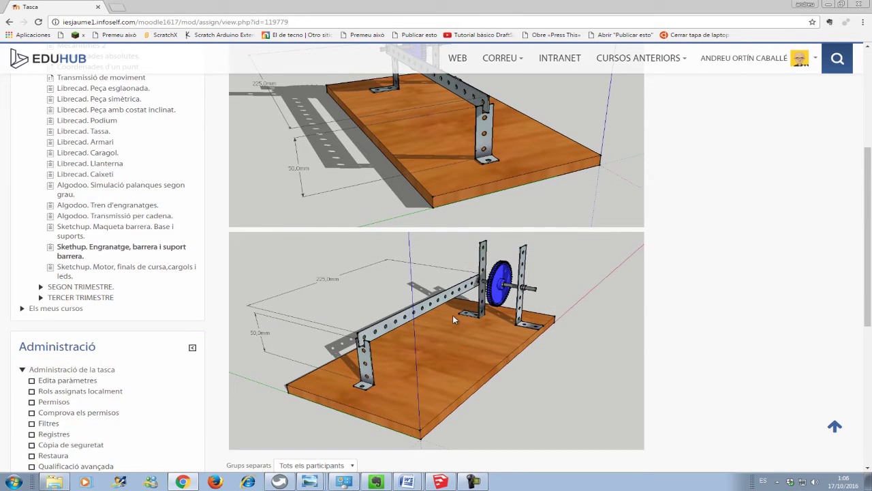
pyautogui.scroll(1, 452, 315)
pyautogui.scroll(-1, 423, 284)
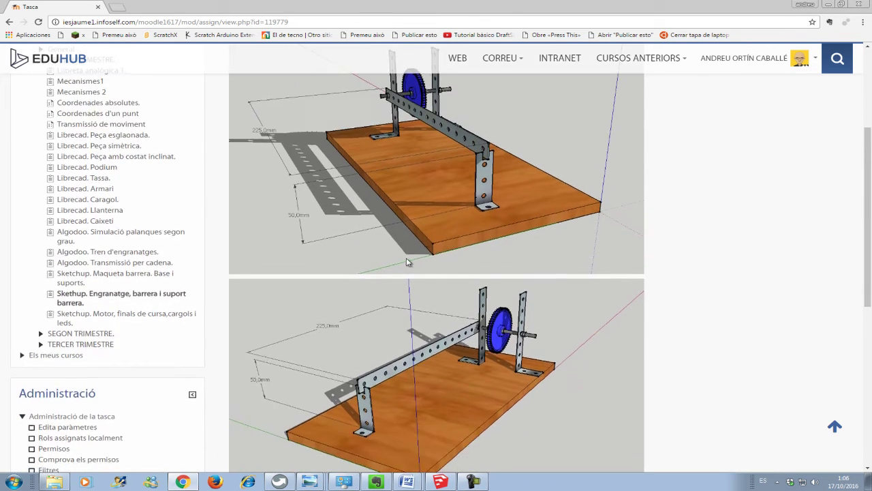
pyautogui.scroll(1, 418, 257)
pyautogui.scroll(1, 418, 257)
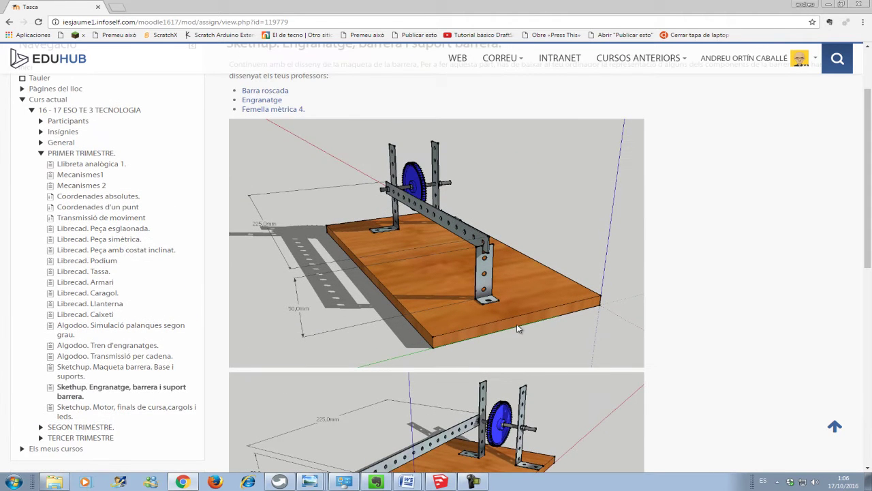
pyautogui.scroll(-3, 516, 328)
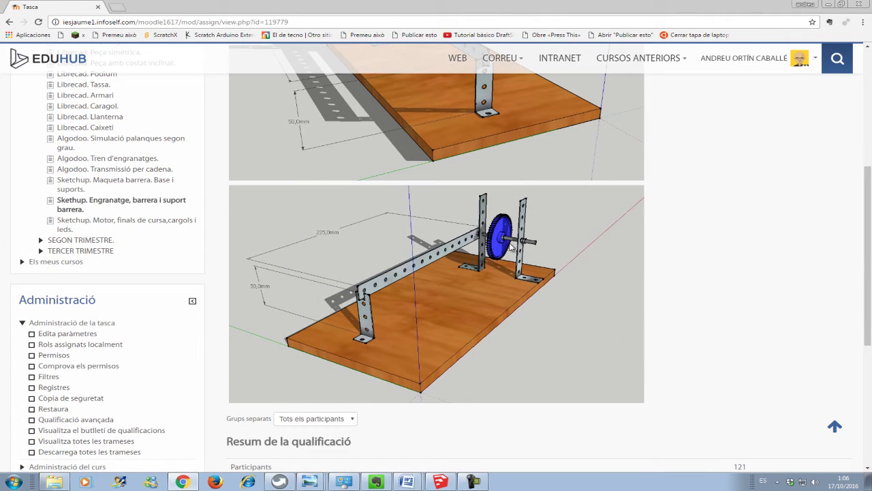
pyautogui.scroll(1, 512, 247)
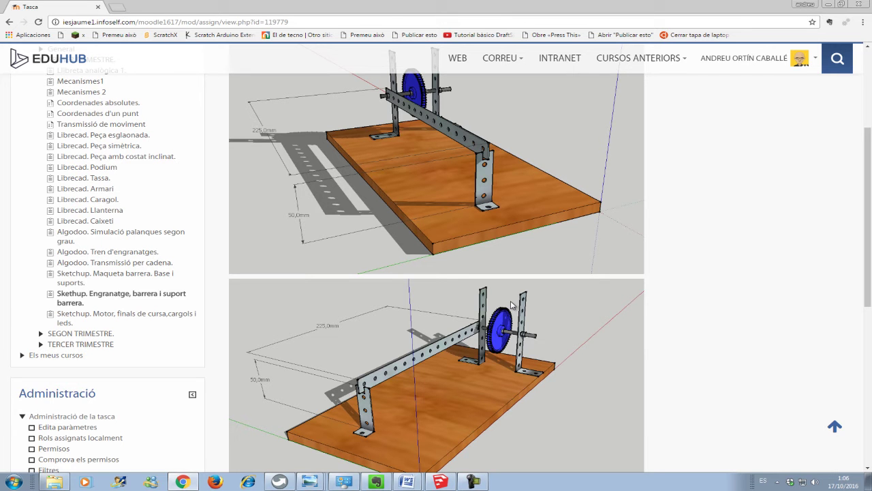
pyautogui.scroll(1, 517, 306)
pyautogui.scroll(1, 491, 315)
pyautogui.scroll(1, 467, 326)
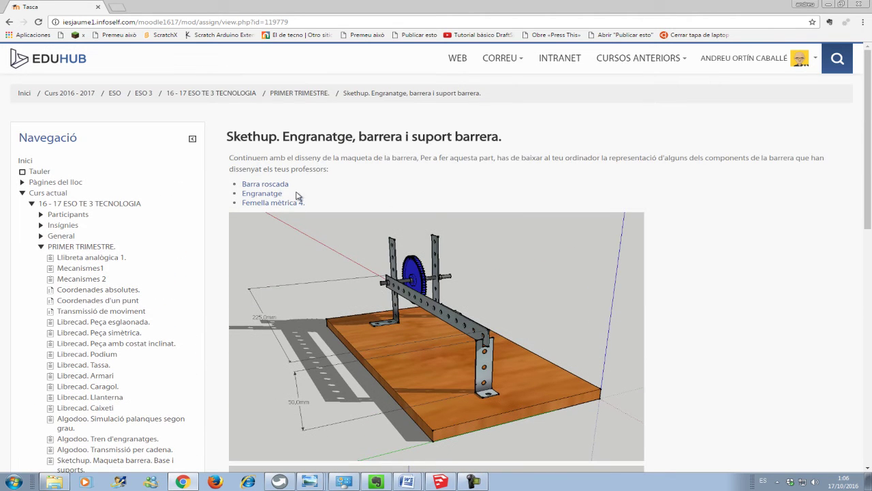
# - Download the Barra roscada, Engranatge and Femella mètrica 4 models
pyautogui.click(280, 184)
pyautogui.click(277, 195)
pyautogui.click(286, 203)
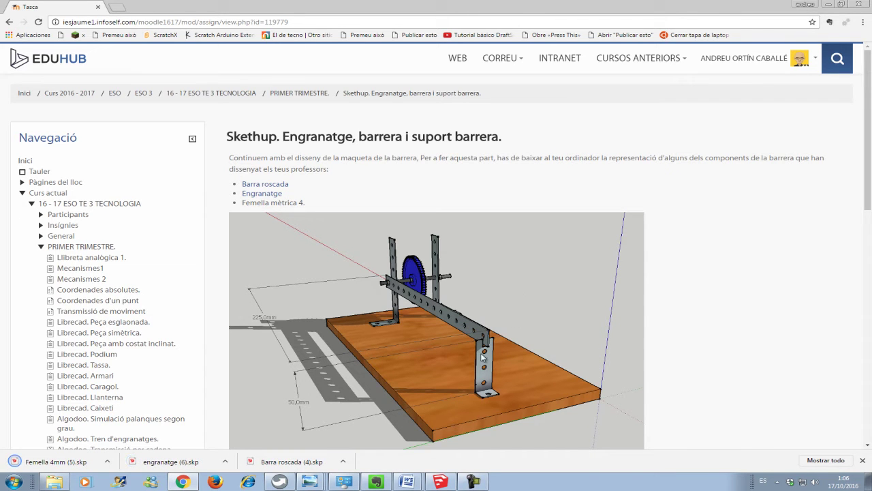
# - Launch SketchUp and open SKETCHUP.skp from the recent files list
pyautogui.click(440, 481)
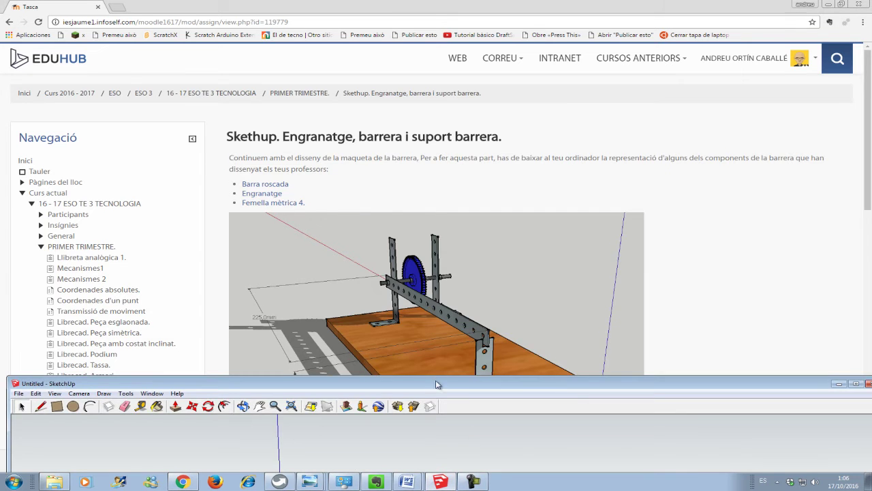
pyautogui.moveTo(436, 385); pyautogui.dragTo(472, 66)
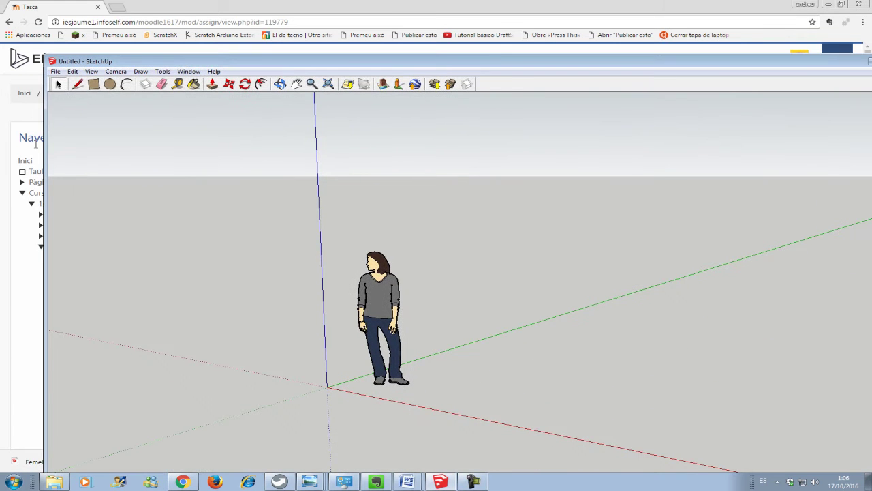
pyautogui.click(55, 70)
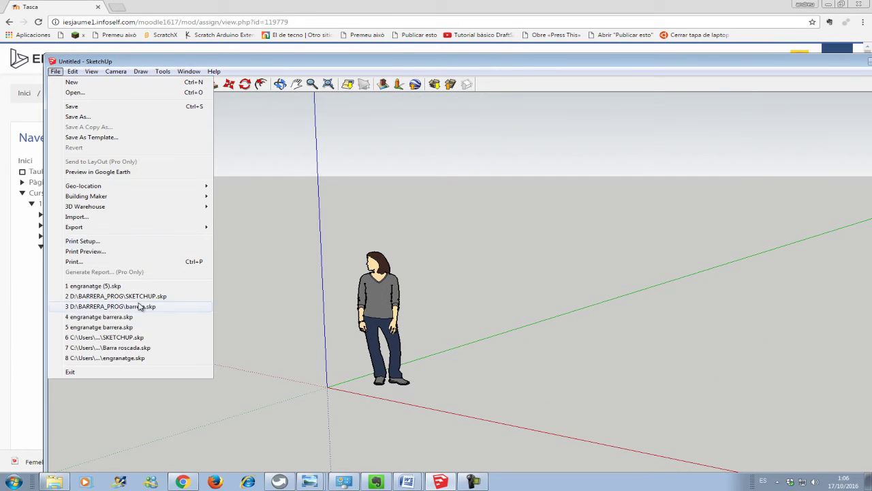
pyautogui.click(145, 336)
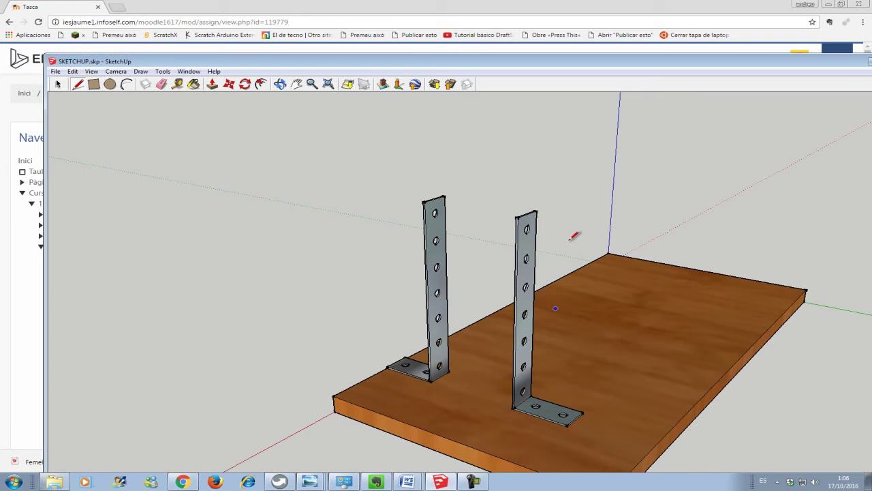
pyautogui.scroll(-1, 586, 290)
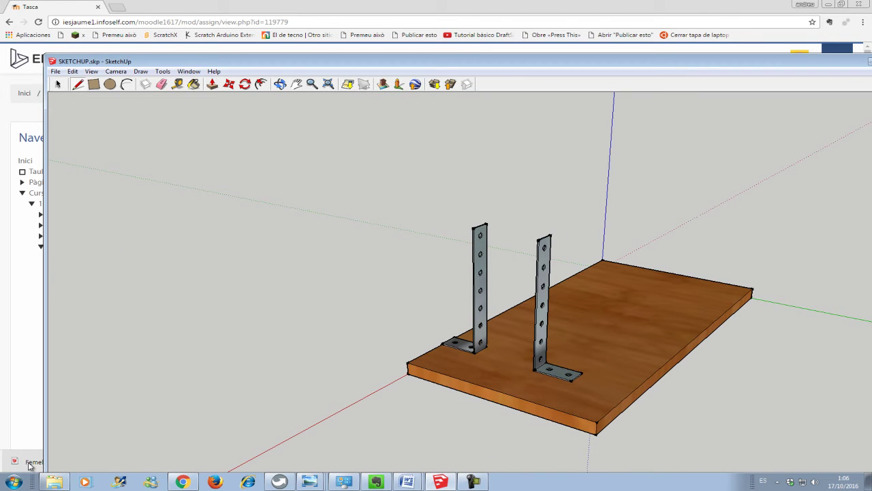
pyautogui.moveTo(220, 62); pyautogui.dragTo(482, 55)
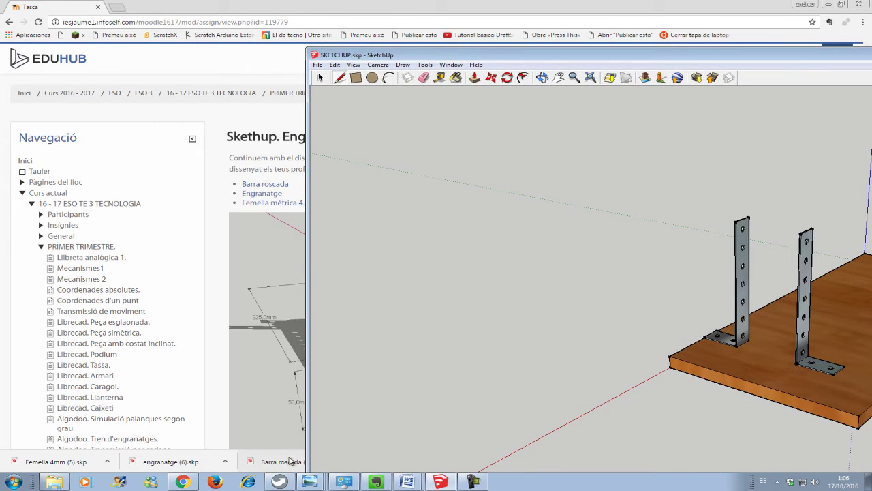
# - Copy the threaded rod from Barra roscada (4).skp and paste it into SKETCHUP.skp beside the brackets
pyautogui.click(289, 462)
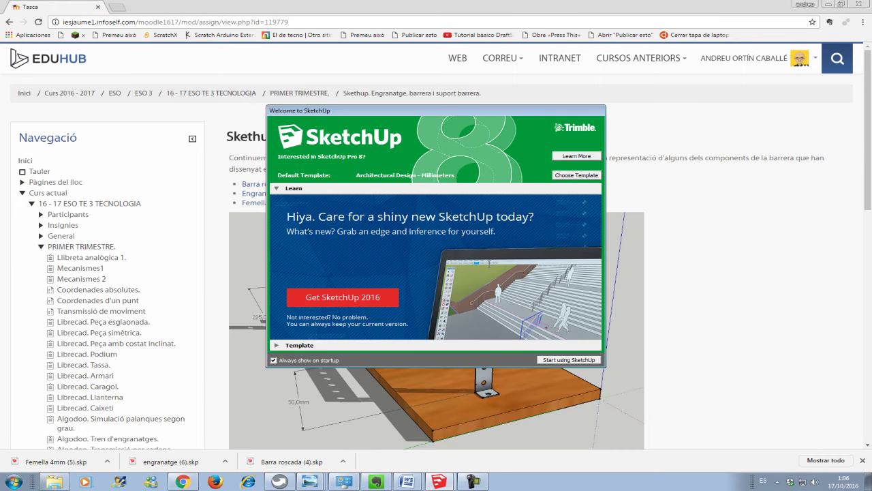
pyautogui.click(569, 360)
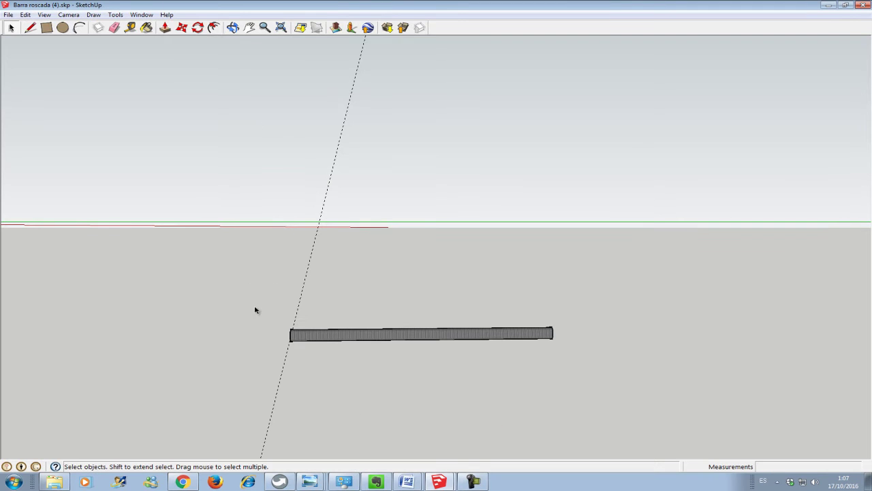
pyautogui.moveTo(254, 306); pyautogui.dragTo(593, 364)
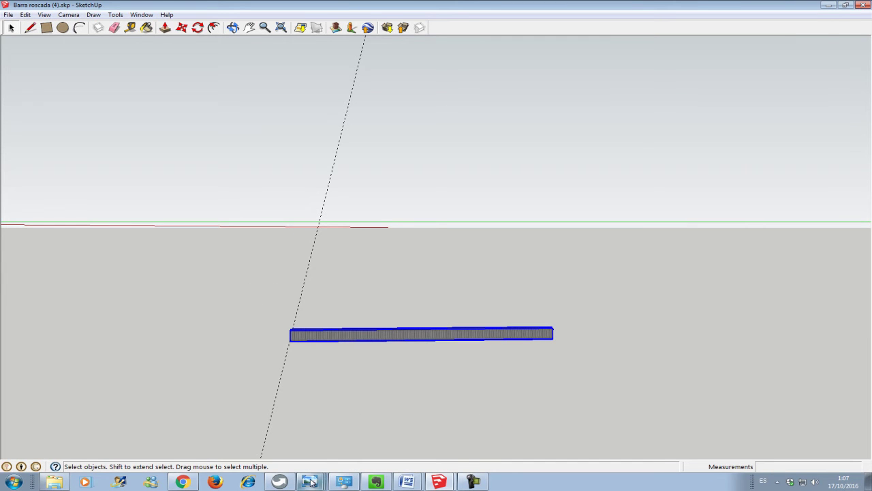
pyautogui.click(438, 481)
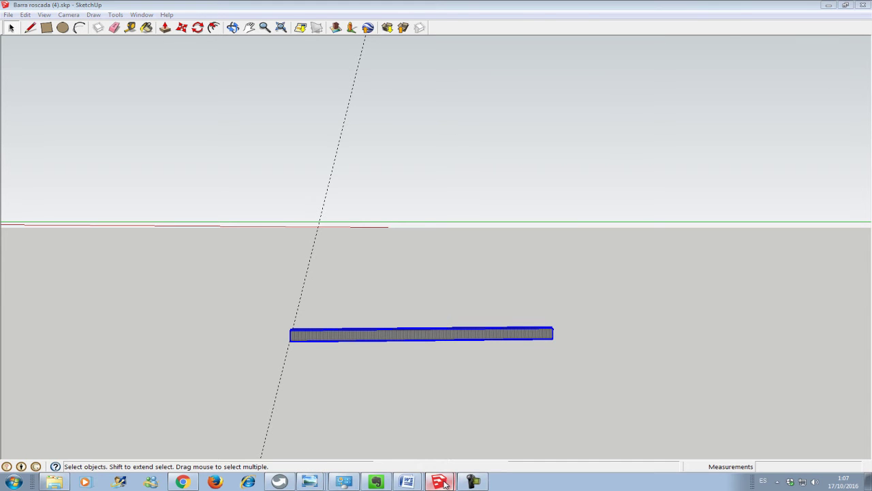
pyautogui.click(446, 453)
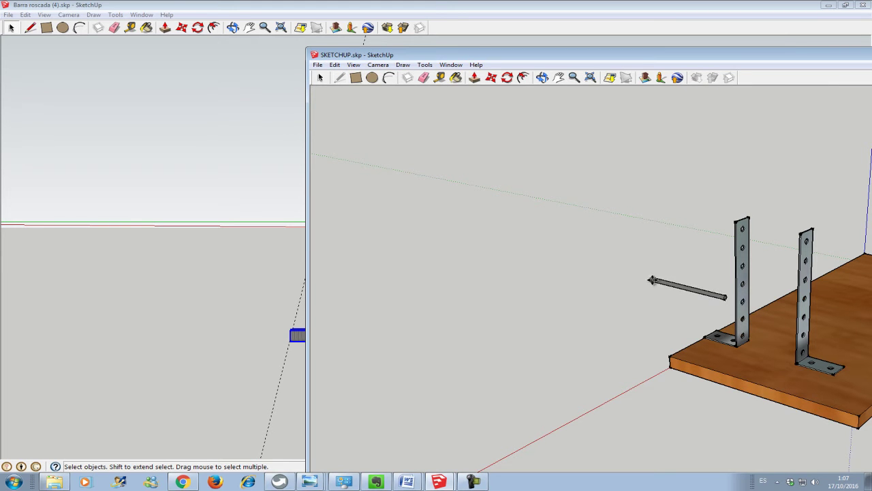
pyautogui.click(619, 255)
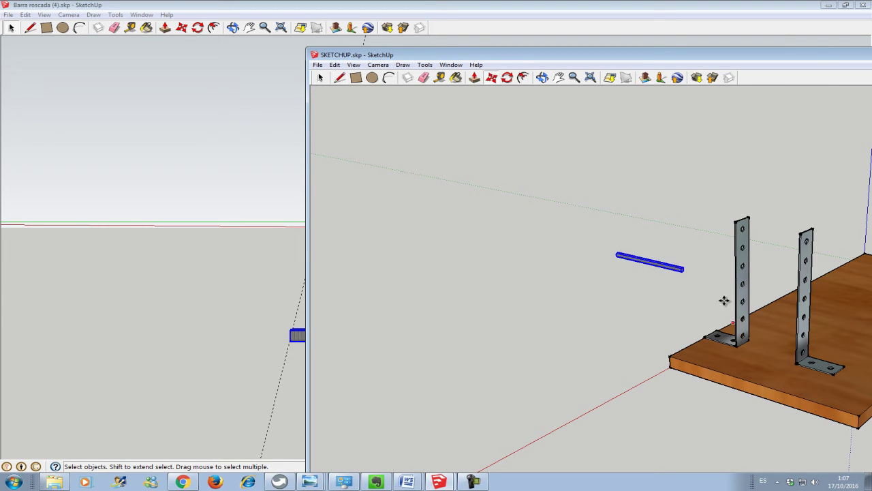
pyautogui.moveTo(201, 7); pyautogui.dragTo(380, 4)
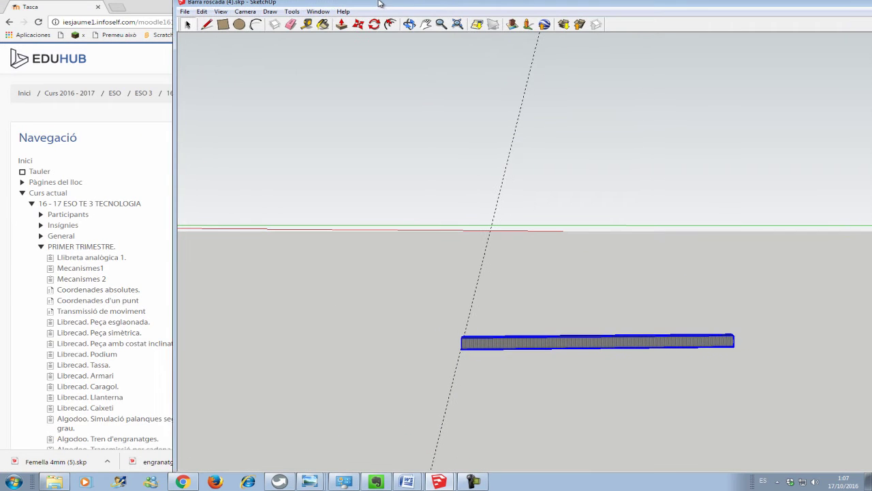
pyautogui.doubleClick(380, 4)
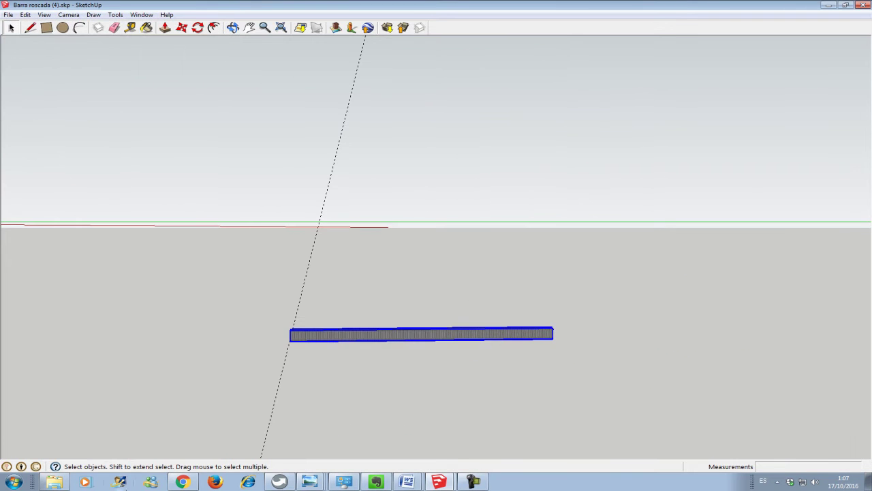
pyautogui.click(846, 6)
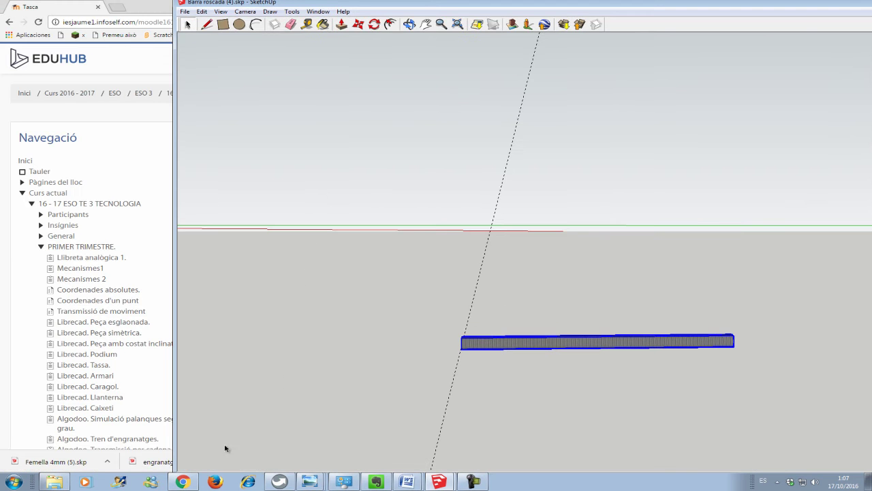
# - Open the engranatge file and select the whole blue gear
pyautogui.click(156, 468)
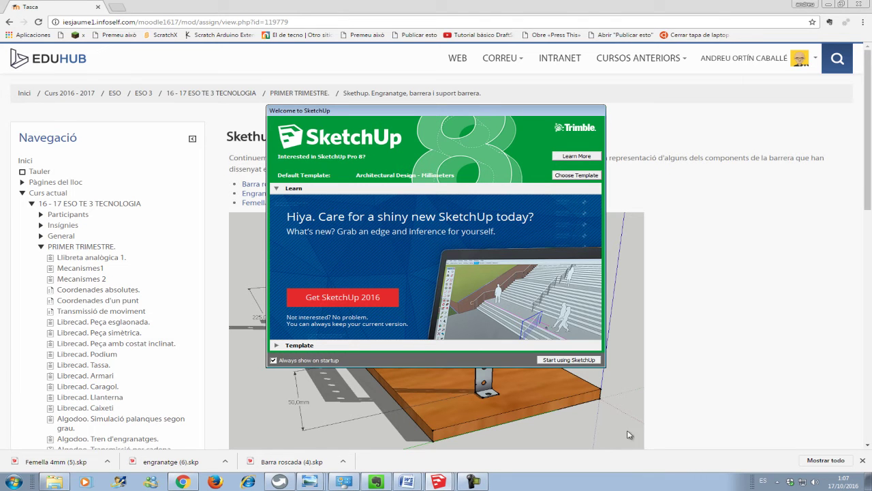
pyautogui.click(569, 360)
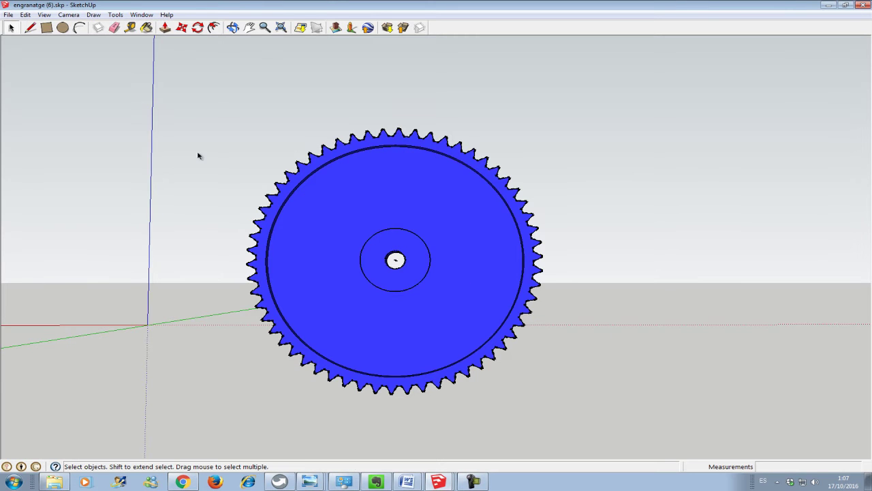
pyautogui.moveTo(199, 147); pyautogui.dragTo(620, 411)
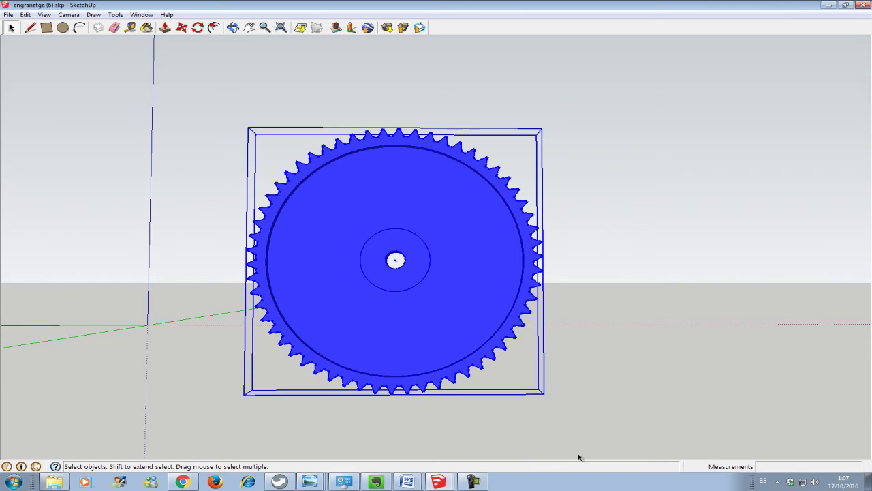
# - Paste the gear into SKETCHUP.skp just below the threaded rod, then open the Femella 4mm file
pyautogui.click(446, 435)
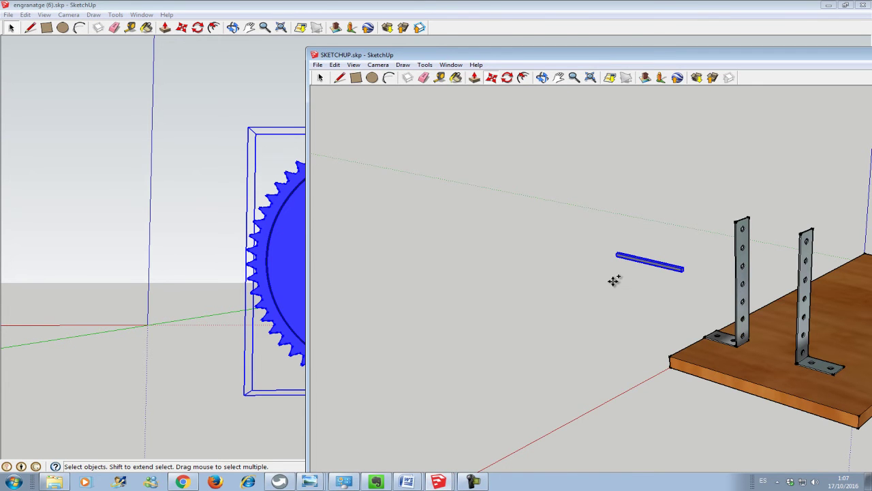
pyautogui.hotkey('ctrl', 'v')
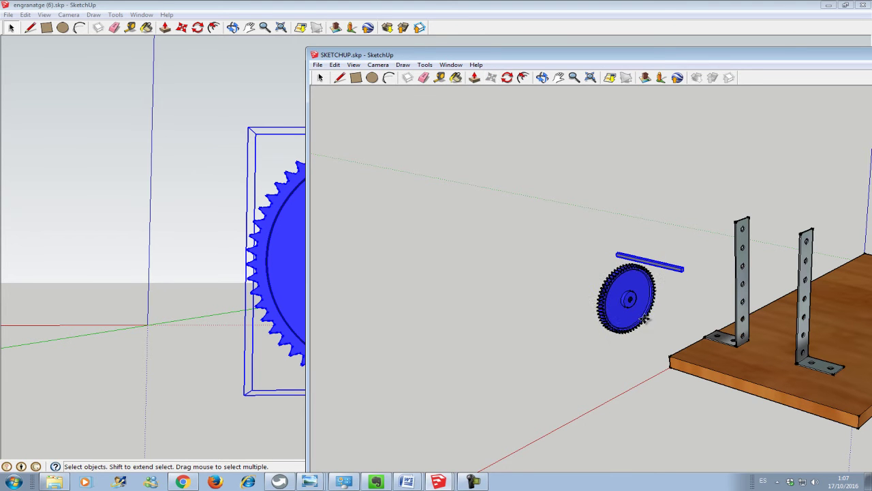
pyautogui.click(635, 339)
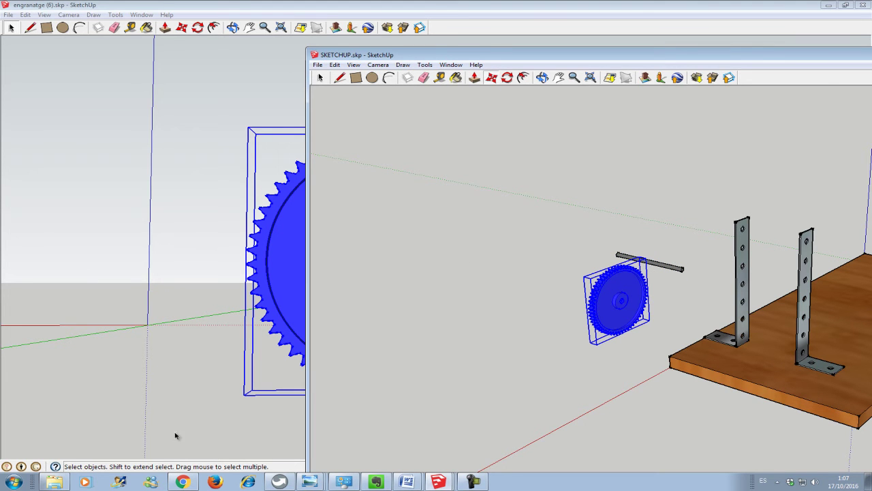
pyautogui.moveTo(236, 7); pyautogui.dragTo(491, 24)
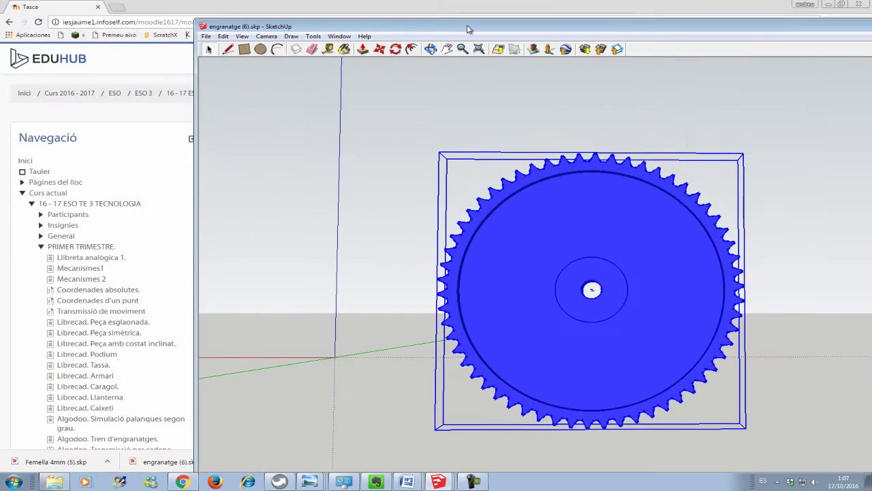
pyautogui.click(38, 468)
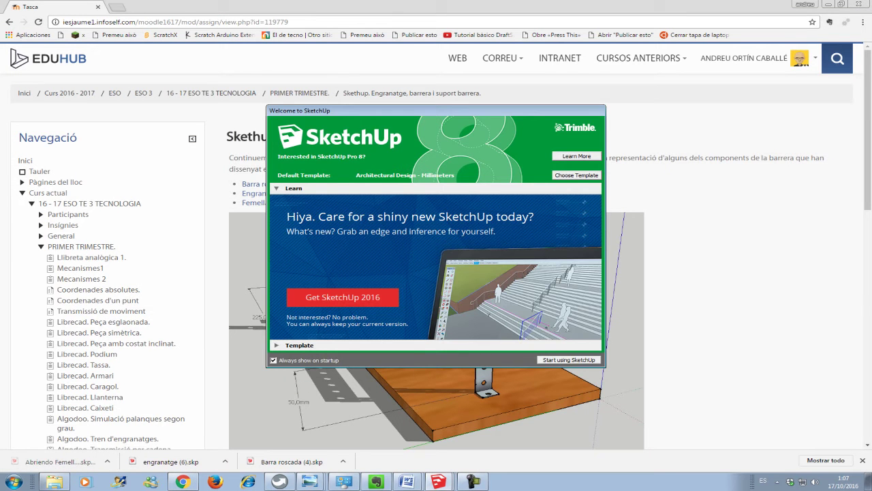
# - Copy the hex nut from Femella 4mm (5).skp and place it in SKETCHUP.skp beside the gear
pyautogui.click(545, 361)
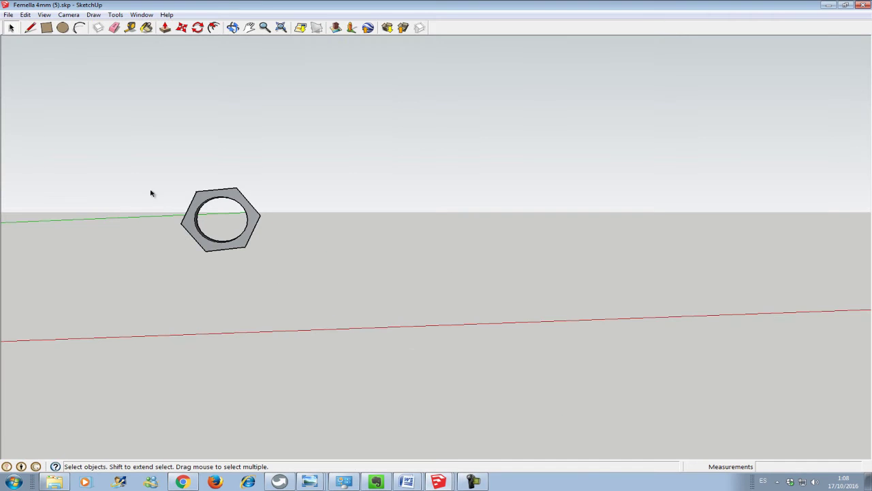
pyautogui.moveTo(149, 169); pyautogui.dragTo(300, 289)
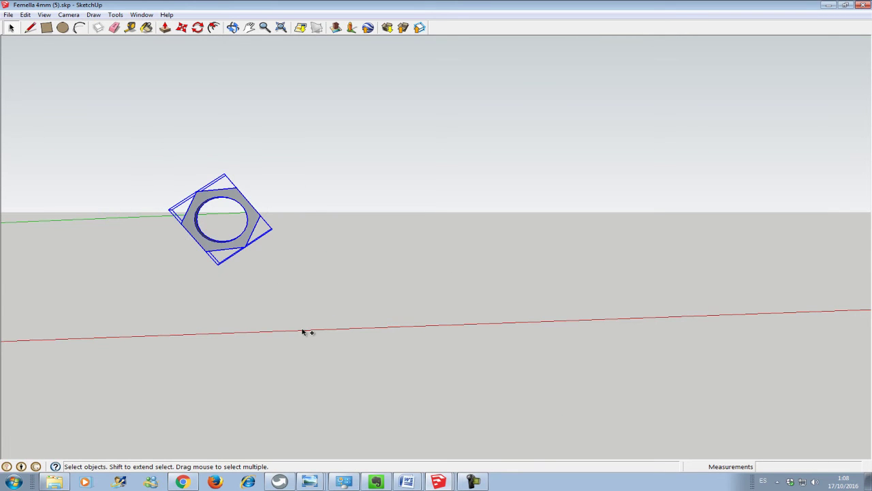
pyautogui.click(439, 423)
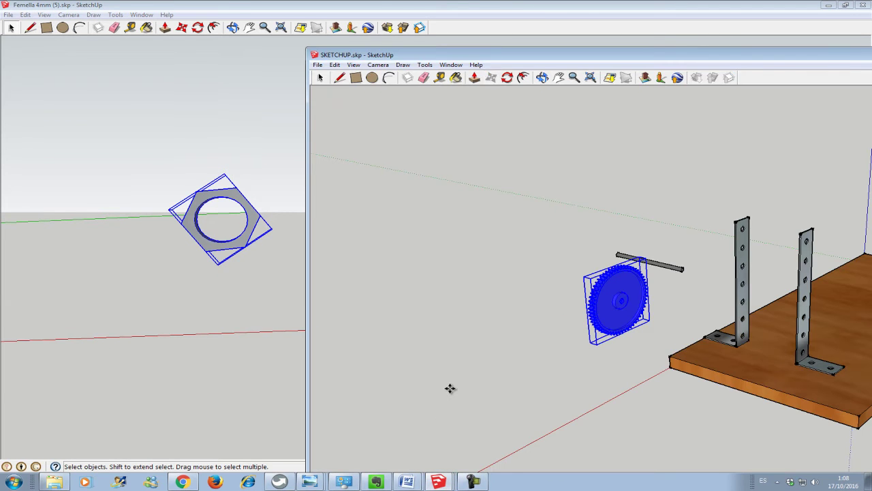
pyautogui.hotkey('ctrl', 'v')
pyautogui.click(524, 333)
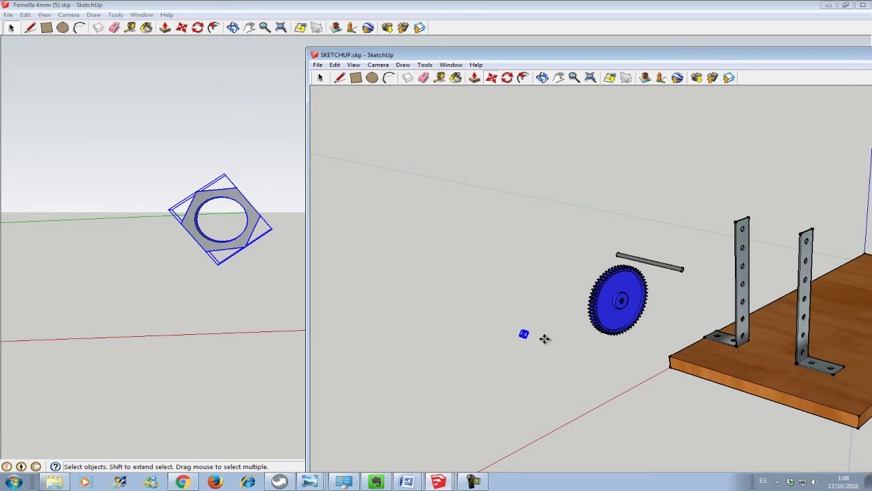
pyautogui.moveTo(625, 58); pyautogui.dragTo(315, 23)
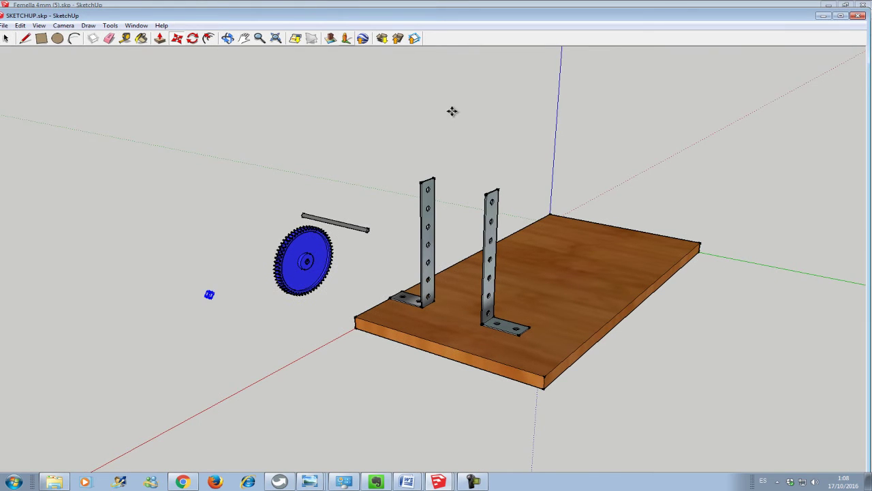
pyautogui.scroll(2, 448, 238)
pyautogui.scroll(2, 436, 254)
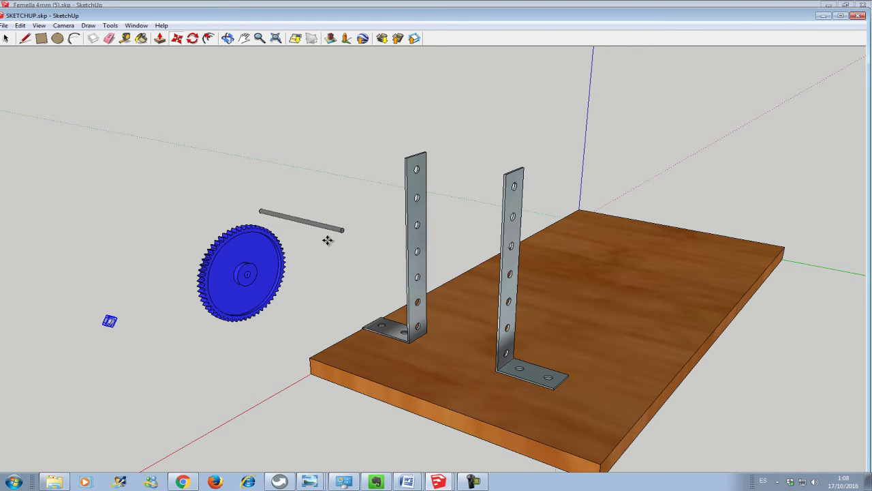
# - Select the threaded rod and move it into the holes of both brackets
pyautogui.click(6, 39)
pyautogui.moveTo(248, 198); pyautogui.dragTo(365, 234)
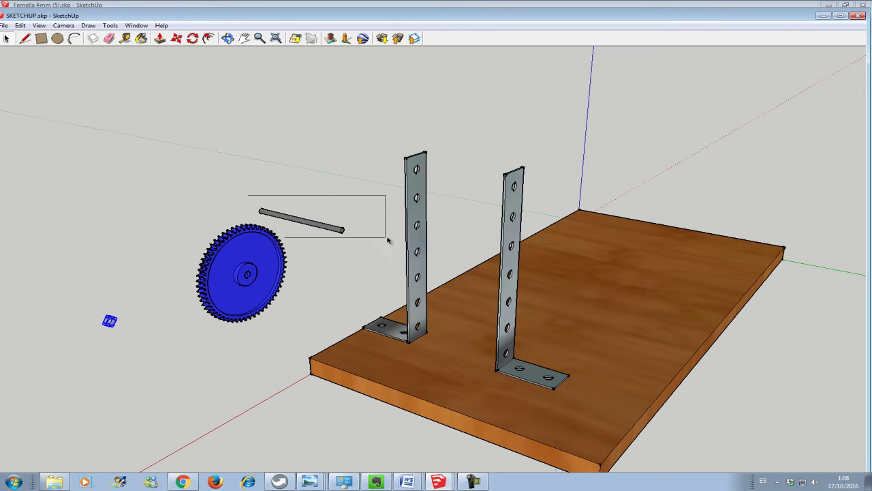
pyautogui.moveTo(365, 235); pyautogui.dragTo(390, 242)
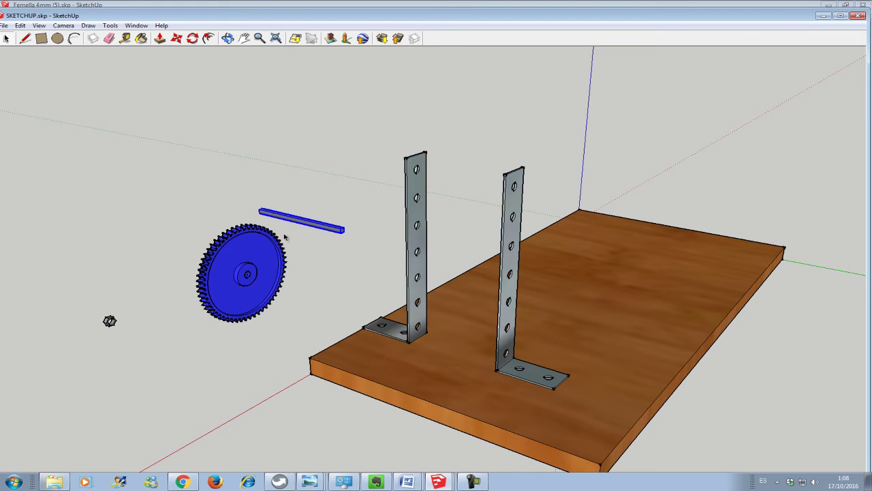
pyautogui.click(178, 39)
pyautogui.click(344, 231)
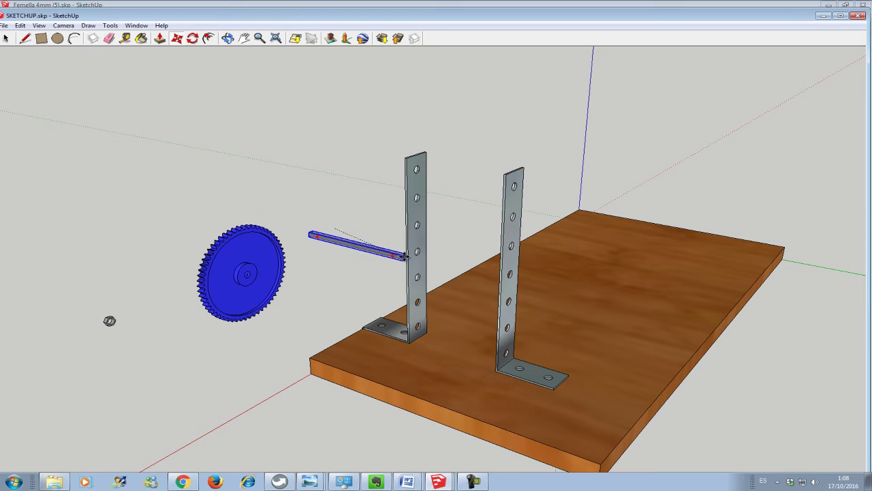
pyautogui.click(511, 276)
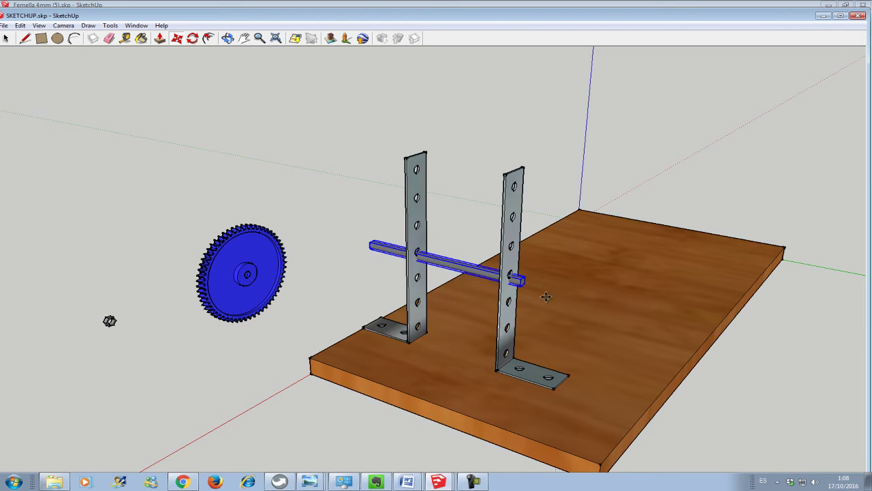
pyautogui.click(518, 279)
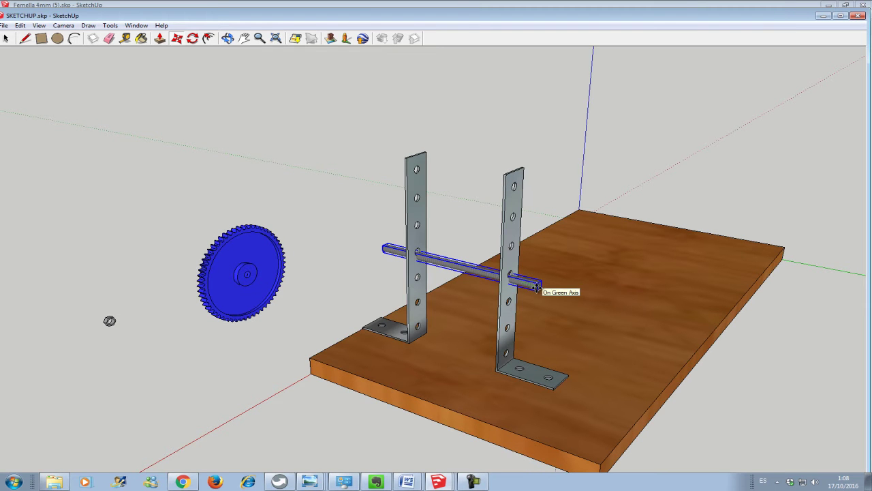
# - View the brackets nearly head-on and nudge the rod toward the holes
pyautogui.click(227, 38)
pyautogui.moveTo(578, 331); pyautogui.dragTo(331, 258)
pyautogui.moveTo(535, 354)
pyautogui.mouseDown()
pyautogui.moveTo(486, 310)
pyautogui.moveTo(439, 310)
pyautogui.moveTo(356, 341)
pyautogui.moveTo(304, 347)
pyautogui.mouseUp()
pyautogui.moveTo(452, 315); pyautogui.dragTo(413, 345)
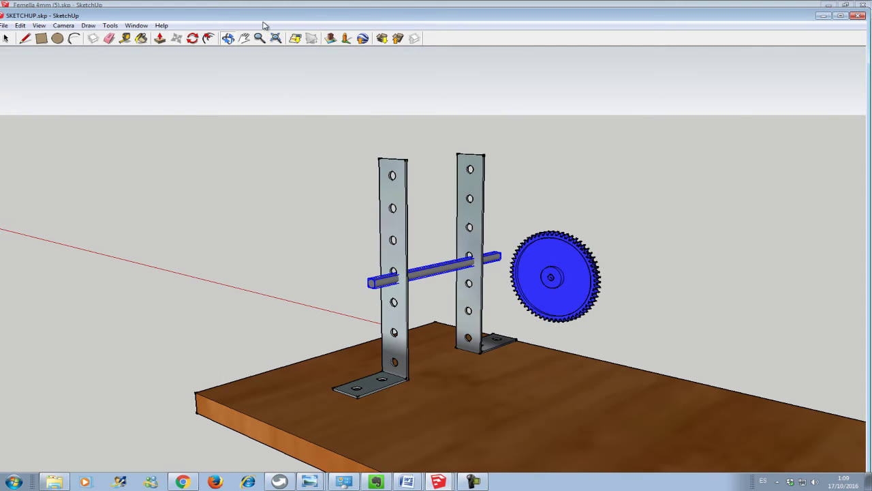
pyautogui.press('m')
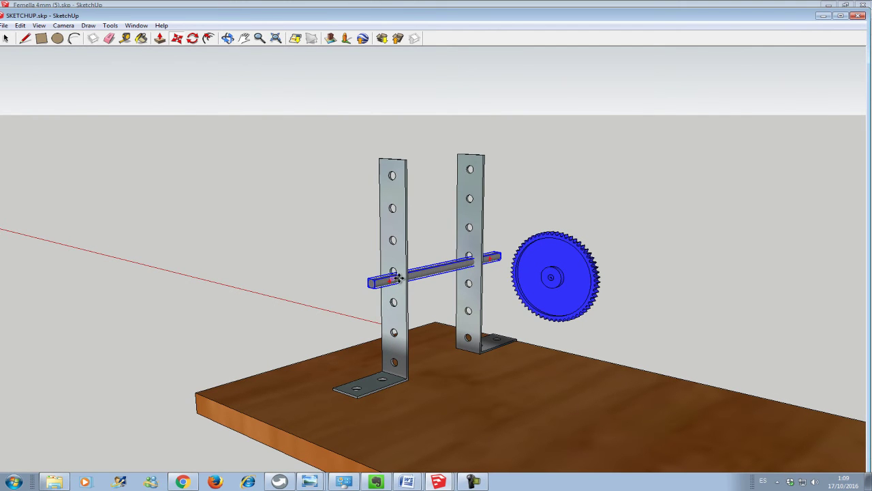
pyautogui.moveTo(394, 277); pyautogui.dragTo(389, 273)
# - Fine-tune the rod's height so it lines up with the bracket holes
pyautogui.scroll(2, 376, 279)
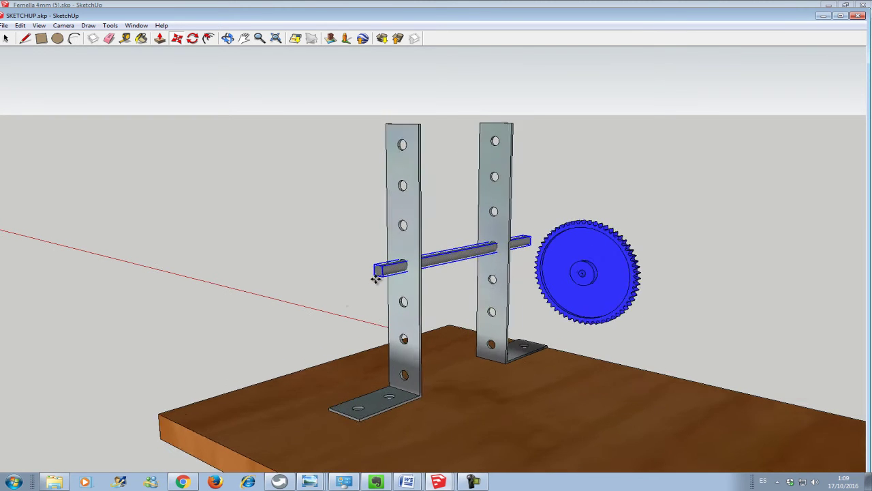
pyautogui.scroll(2, 375, 279)
pyautogui.moveTo(414, 254); pyautogui.dragTo(411, 254)
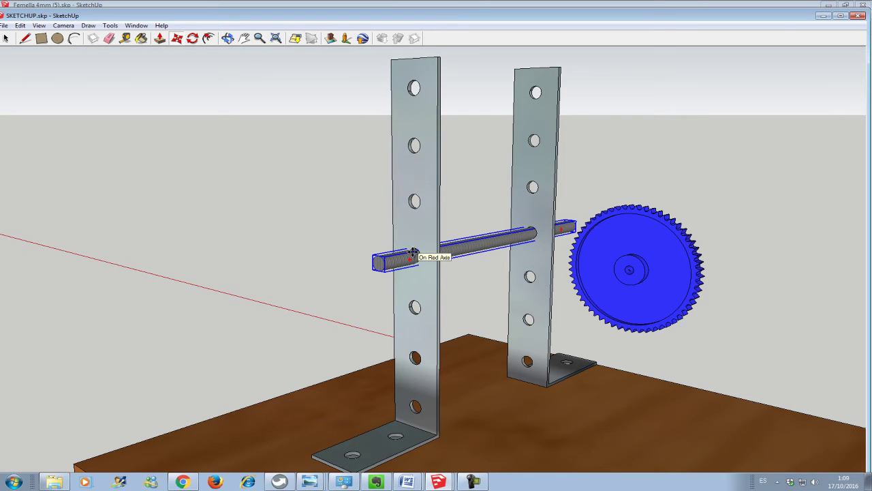
pyautogui.click(413, 250)
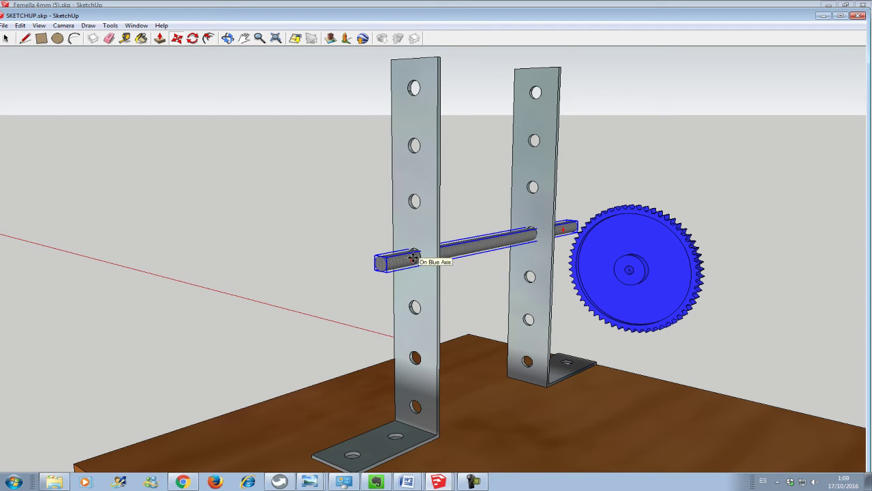
pyautogui.click(413, 257)
pyautogui.scroll(2, 350, 294)
pyautogui.scroll(2, 375, 298)
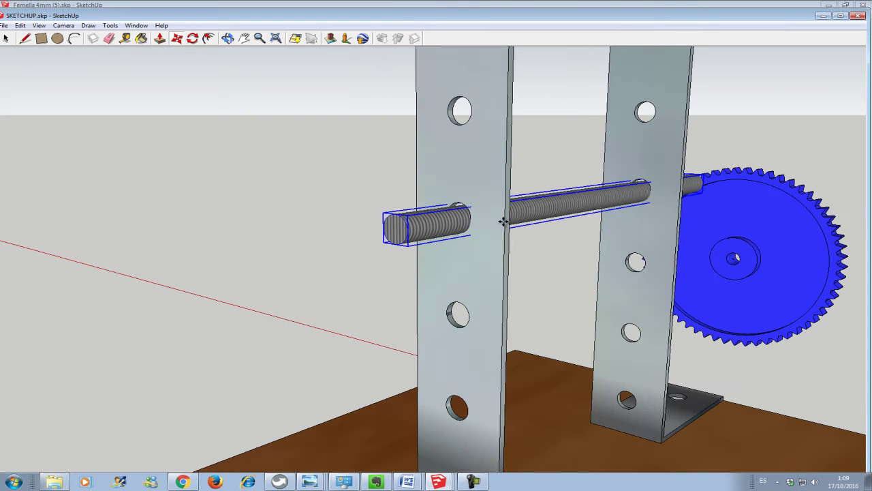
# - Undo the stray move and drop the rod and gear down into the bracket holes
pyautogui.click(538, 206)
pyautogui.click(538, 206)
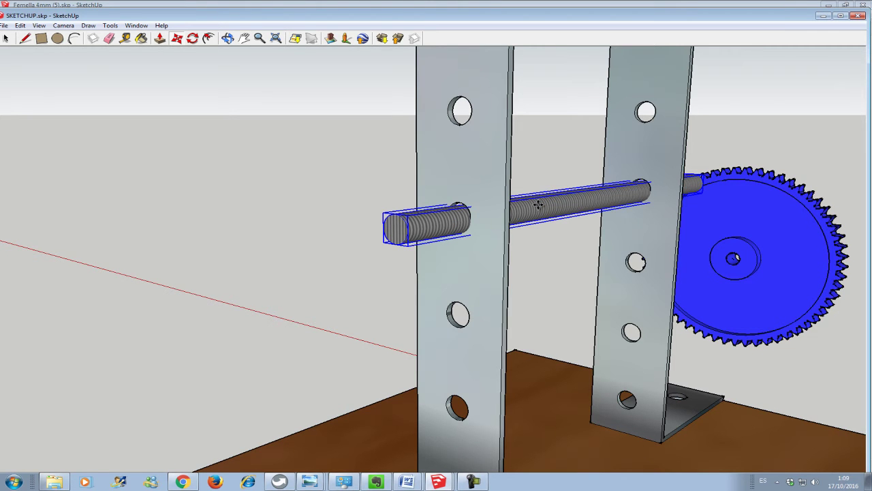
pyautogui.hotkey('ctrl', 'z')
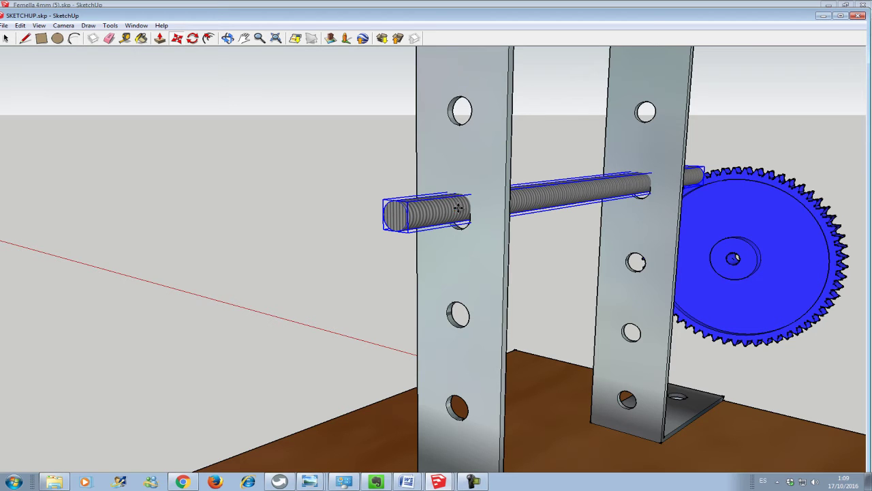
pyautogui.click(457, 214)
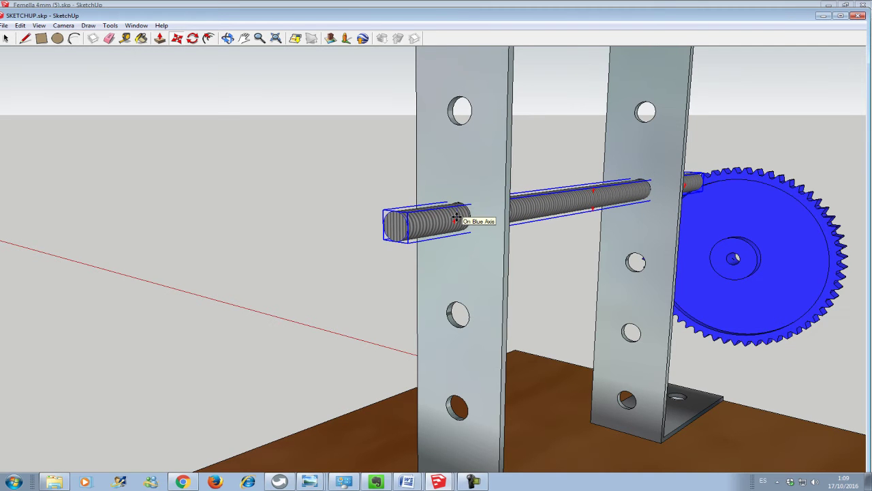
pyautogui.click(456, 221)
pyautogui.click(5, 38)
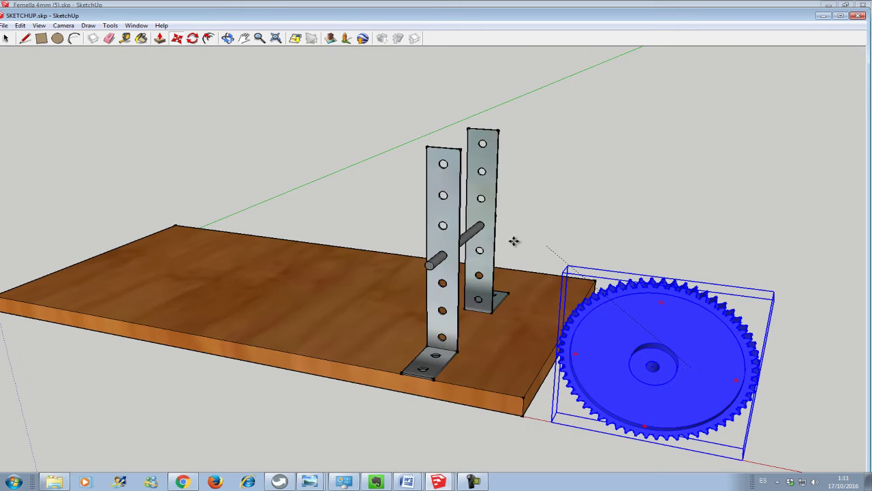
# - Move the gear onto the rod between the brackets and check that its hub is centred
pyautogui.click(724, 389)
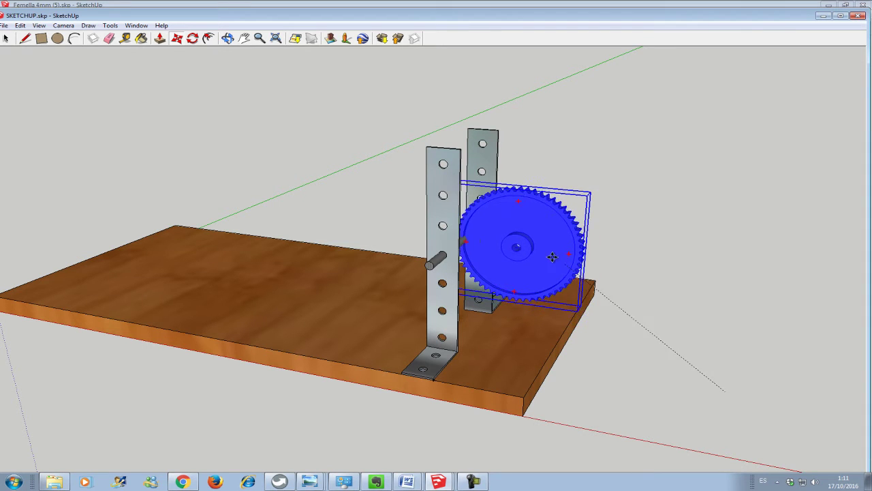
pyautogui.click(516, 251)
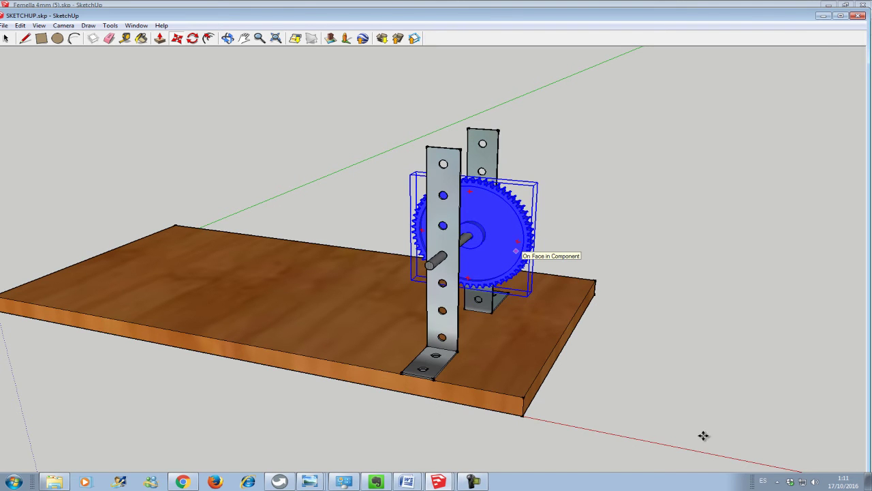
pyautogui.moveTo(468, 432); pyautogui.dragTo(599, 259, button='middle')
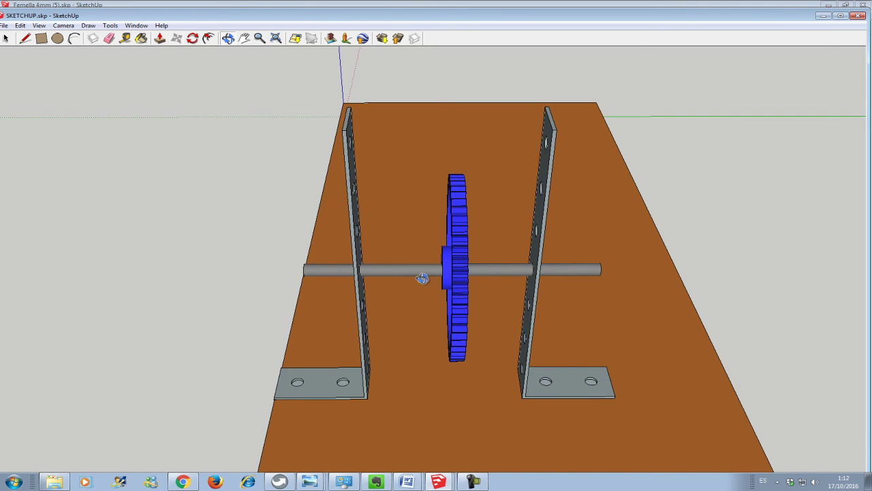
pyautogui.moveTo(250, 263)
pyautogui.mouseDown()
pyautogui.moveTo(367, 316)
pyautogui.moveTo(296, 312)
pyautogui.moveTo(164, 265)
pyautogui.mouseUp()
pyautogui.moveTo(695, 370); pyautogui.dragTo(526, 339)
pyautogui.moveTo(14, 304)
pyautogui.mouseDown()
pyautogui.moveTo(64, 304)
pyautogui.moveTo(35, 312)
pyautogui.mouseUp()
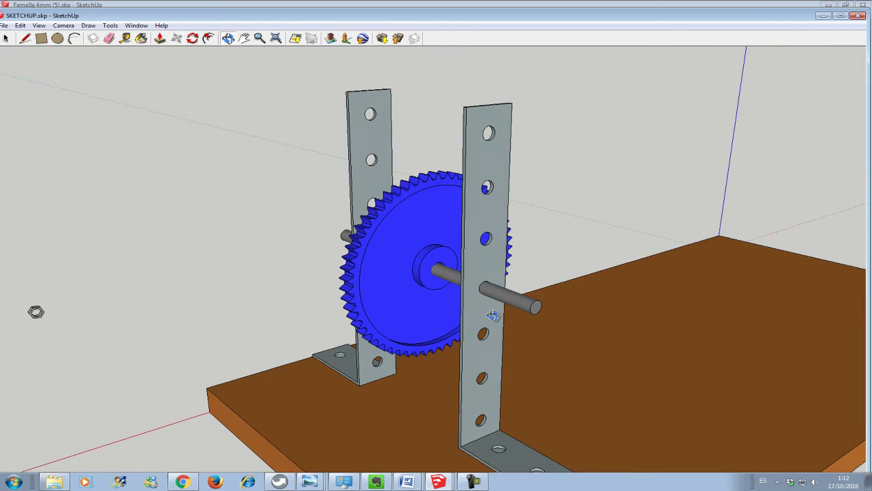
# - Select the hex nut and move it onto the threaded rod outside the right bracket
pyautogui.moveTo(496, 314); pyautogui.dragTo(474, 314)
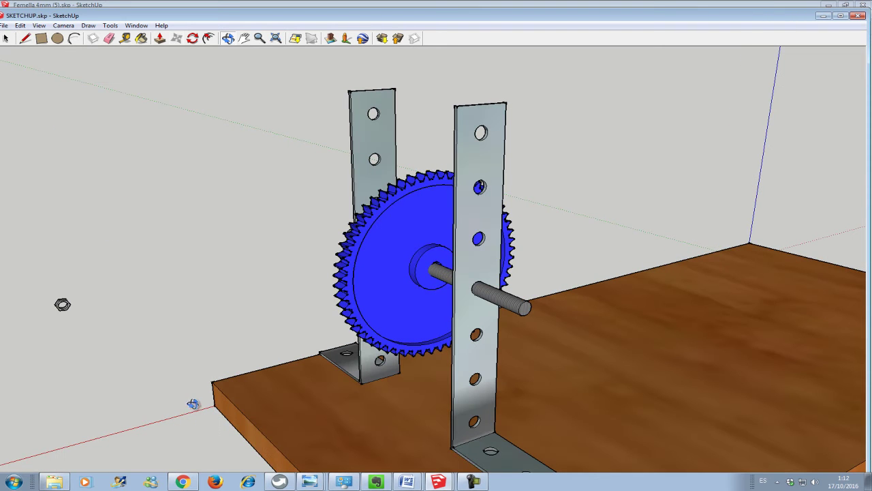
pyautogui.click(5, 39)
pyautogui.moveTo(47, 320); pyautogui.dragTo(82, 320)
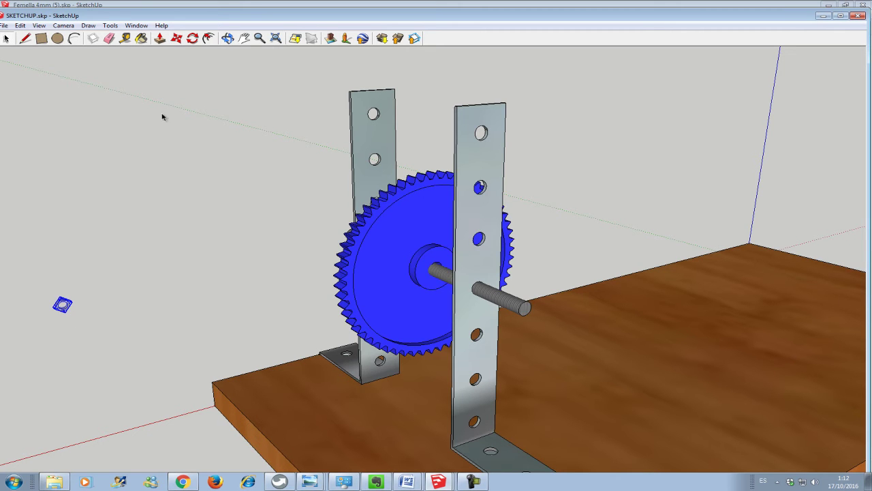
pyautogui.press('m')
pyautogui.click(61, 300)
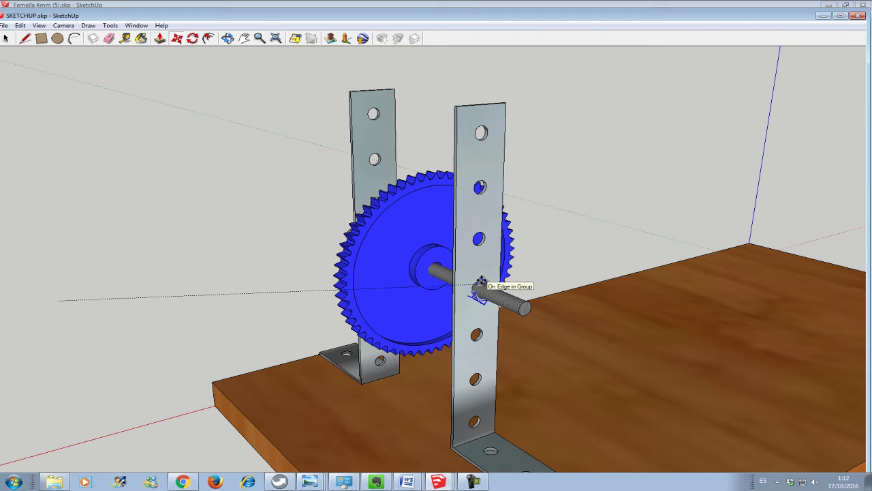
pyautogui.click(481, 283)
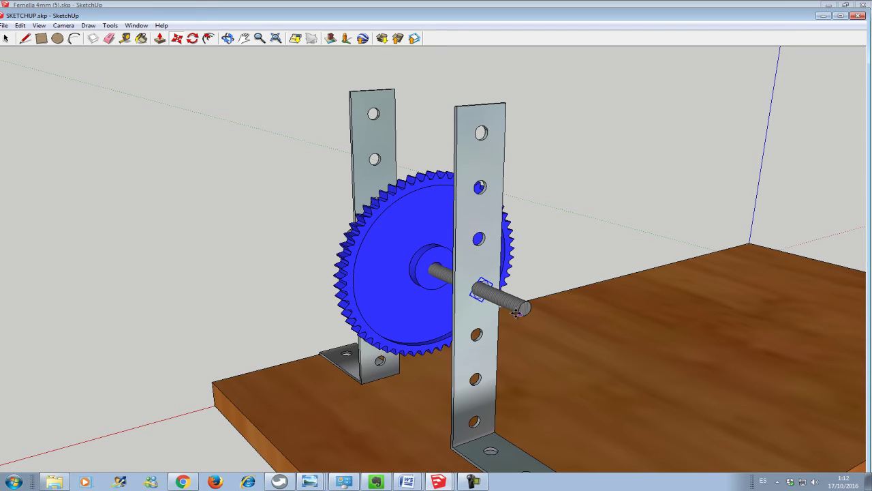
pyautogui.moveTo(506, 324); pyautogui.dragTo(543, 313, button='middle')
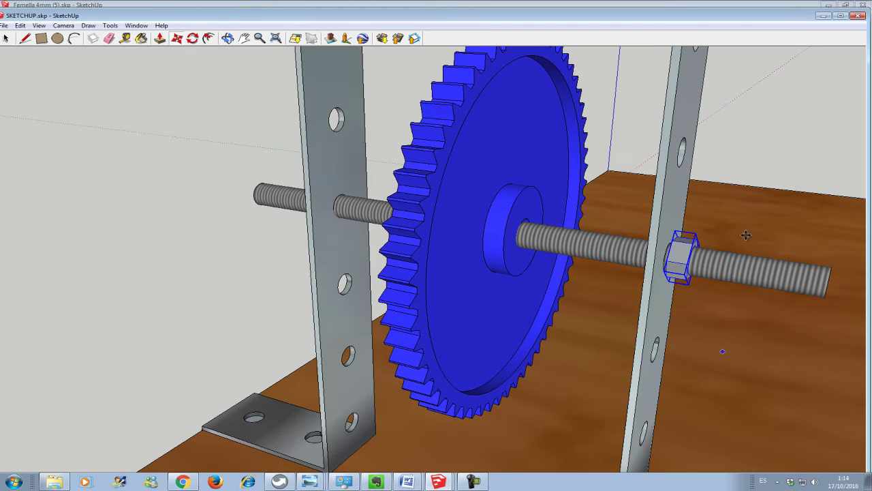
# - Copy the nut along the rod, placing the copy beside the original
pyautogui.click(5, 39)
pyautogui.click(748, 258)
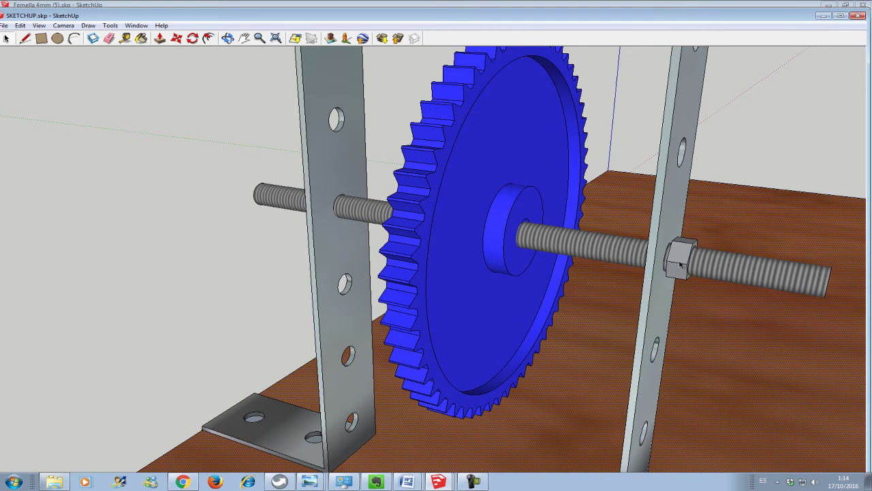
pyautogui.click(680, 261)
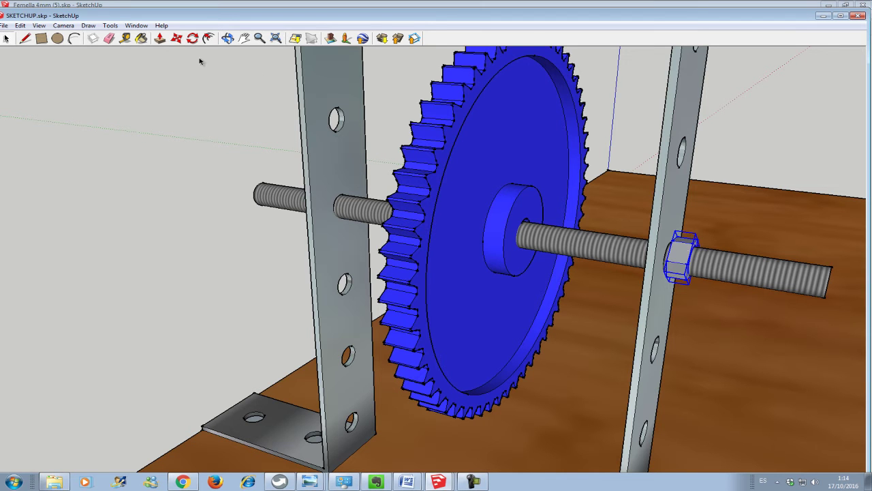
pyautogui.click(176, 39)
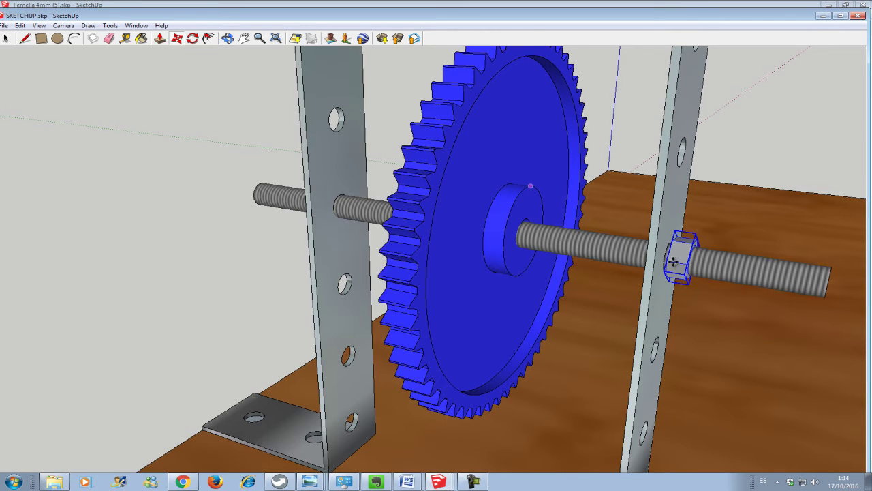
pyautogui.click(679, 256)
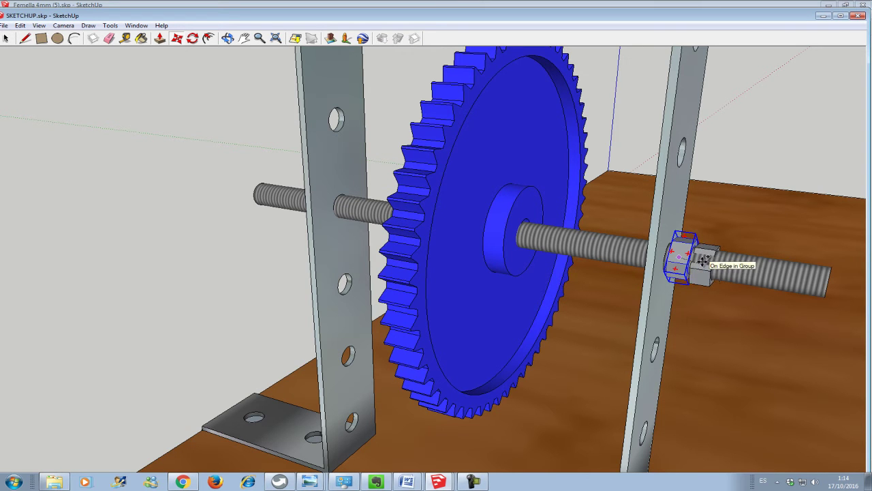
pyautogui.click(702, 261)
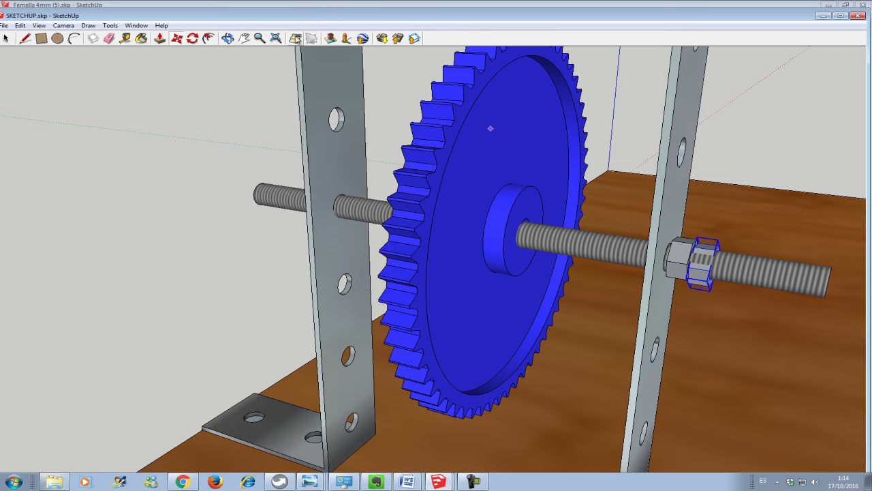
pyautogui.click(228, 38)
pyautogui.moveTo(745, 335)
pyautogui.mouseDown()
pyautogui.moveTo(452, 255)
pyautogui.moveTo(406, 264)
pyautogui.mouseUp()
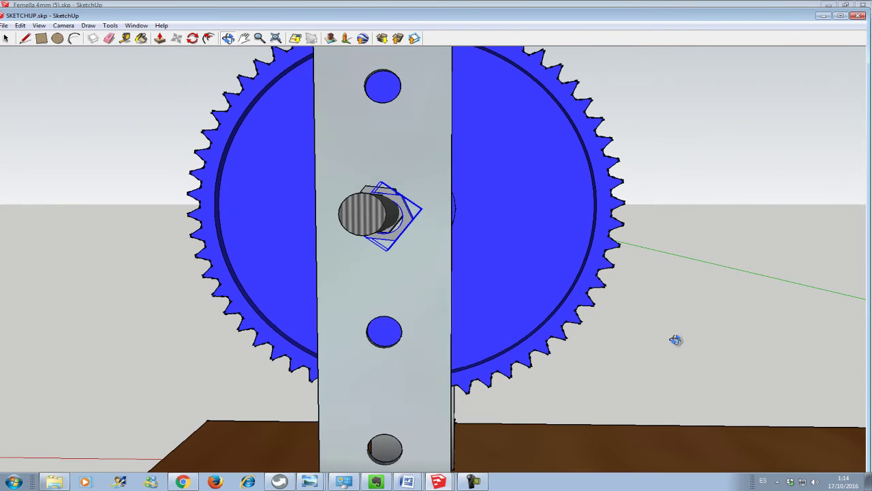
# - Slide the second nut along the rod's axis until it sits tight against the first
pyautogui.press('m')
pyautogui.moveTo(675, 339); pyautogui.dragTo(666, 423, button='middle')
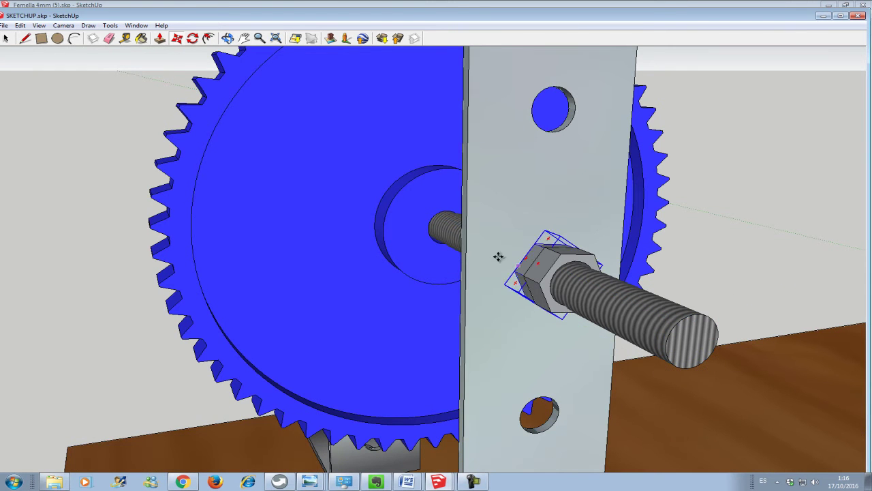
pyautogui.click(227, 39)
pyautogui.moveTo(225, 123); pyautogui.dragTo(202, 163)
pyautogui.moveTo(81, 269)
pyautogui.mouseDown()
pyautogui.moveTo(152, 302)
pyautogui.moveTo(360, 296)
pyautogui.moveTo(320, 288)
pyautogui.mouseUp()
pyautogui.moveTo(191, 285); pyautogui.dragTo(231, 286)
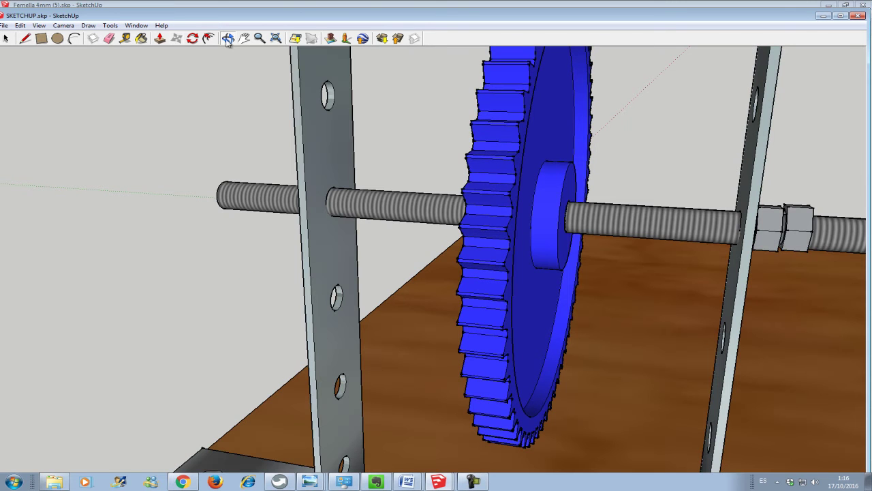
pyautogui.click(176, 39)
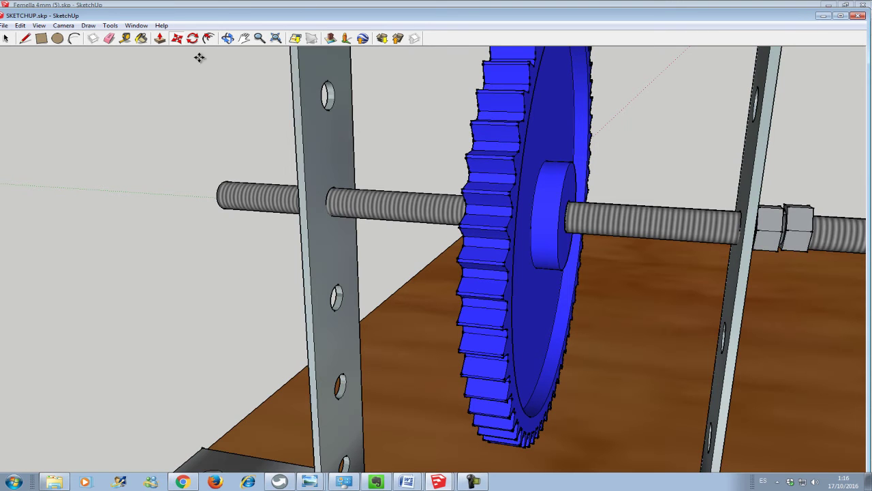
pyautogui.click(798, 225)
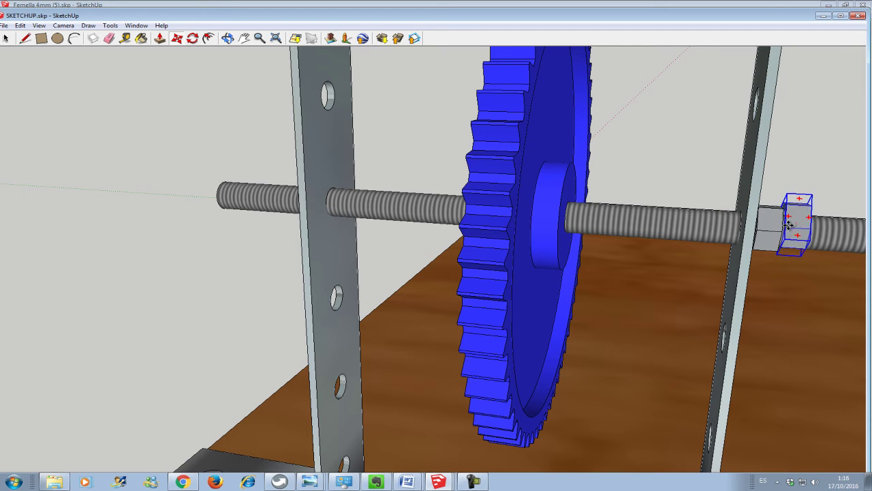
pyautogui.click(788, 225)
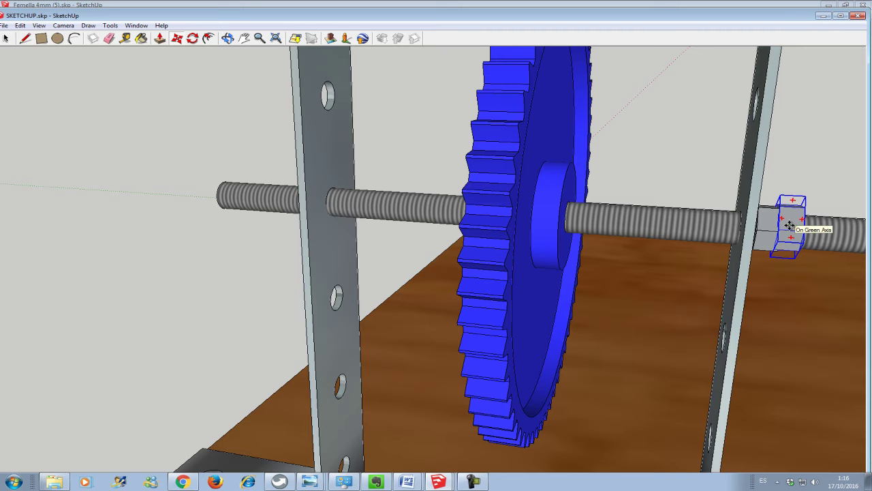
pyautogui.click(816, 319)
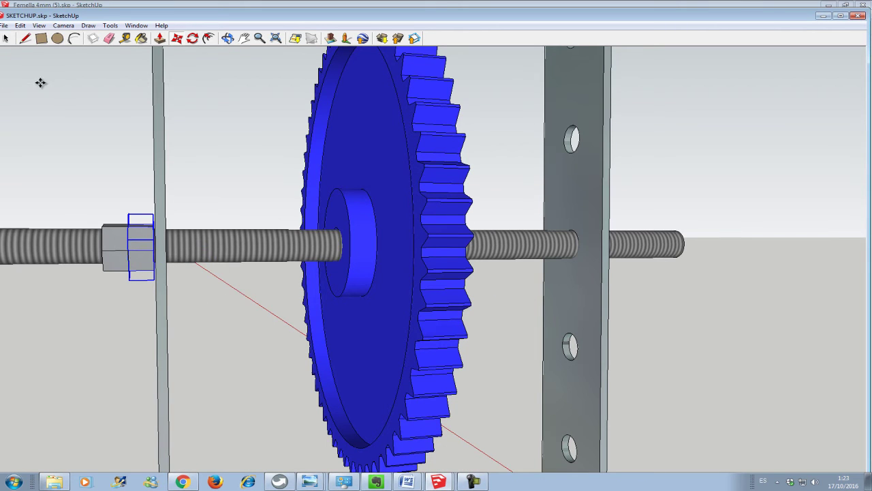
# - Copy the nut beside the support along the rod to the gear hub
pyautogui.click(7, 39)
pyautogui.click(94, 155)
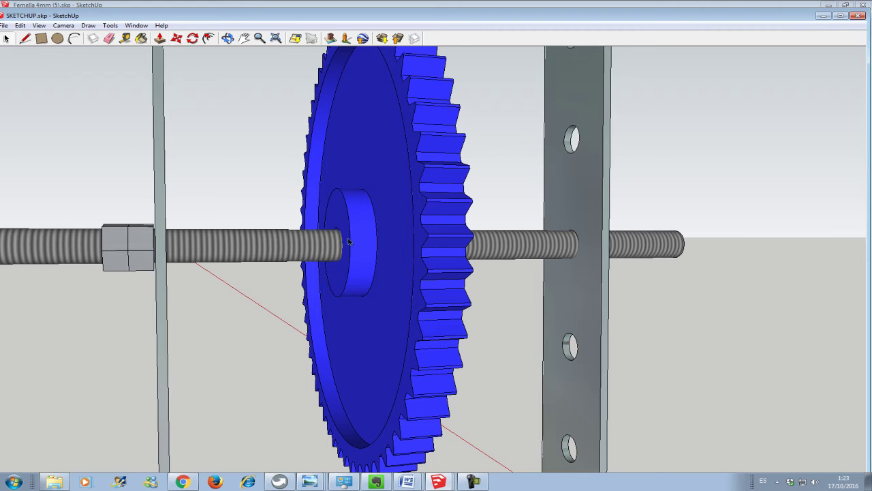
pyautogui.click(144, 246)
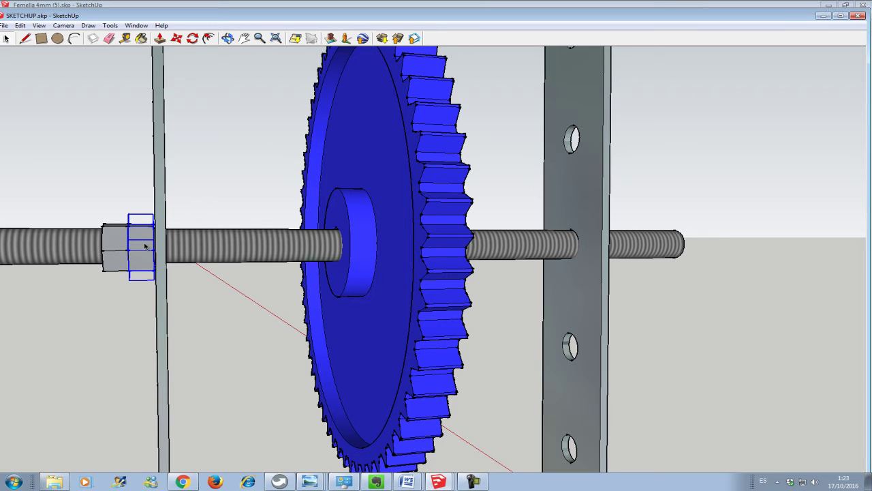
pyautogui.press('m')
pyautogui.keyDown('ctrl'); pyautogui.click(146, 243); pyautogui.keyUp('ctrl')
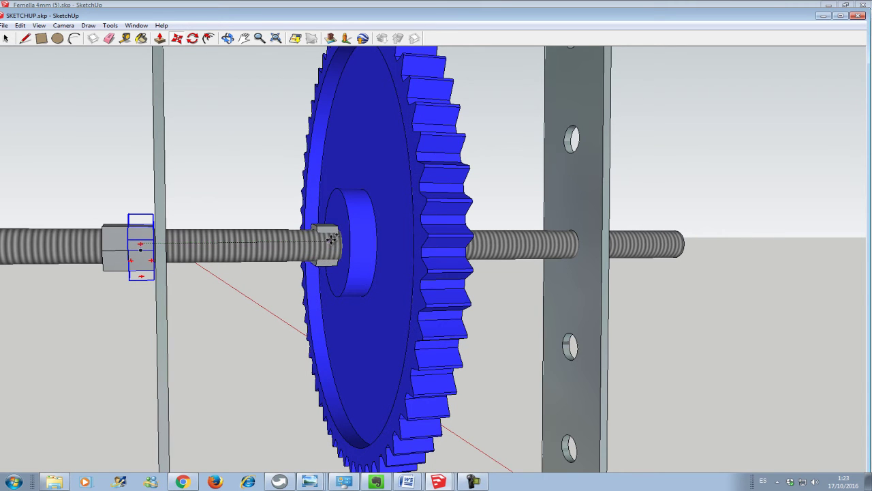
pyautogui.click(331, 238)
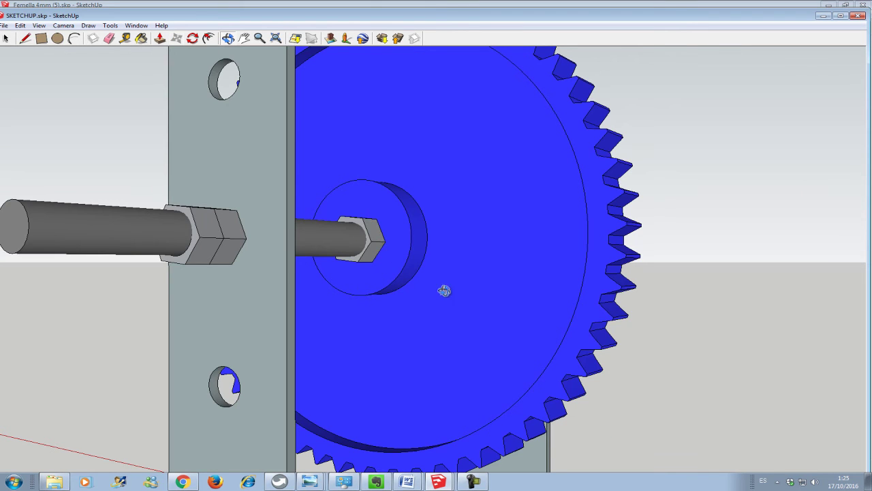
pyautogui.moveTo(668, 308)
pyautogui.mouseDown()
pyautogui.moveTo(628, 324)
pyautogui.moveTo(411, 319)
pyautogui.moveTo(338, 331)
pyautogui.moveTo(395, 294)
pyautogui.mouseUp()
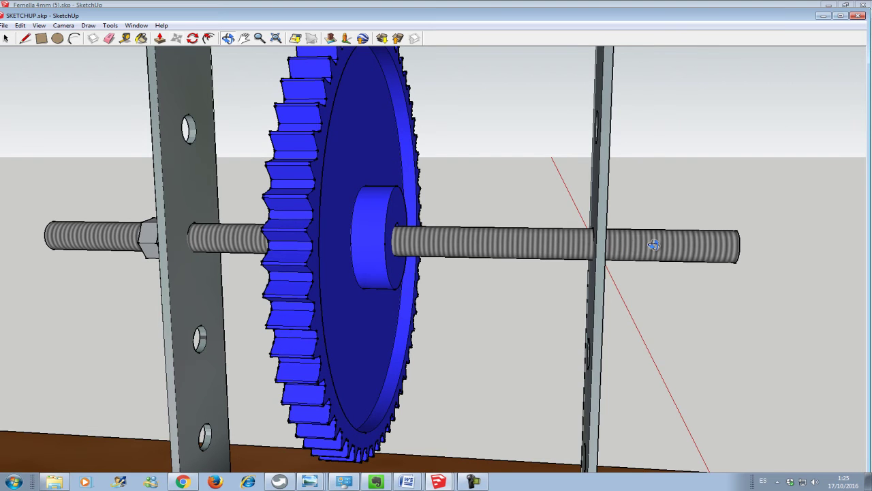
pyautogui.moveTo(448, 317); pyautogui.dragTo(500, 299)
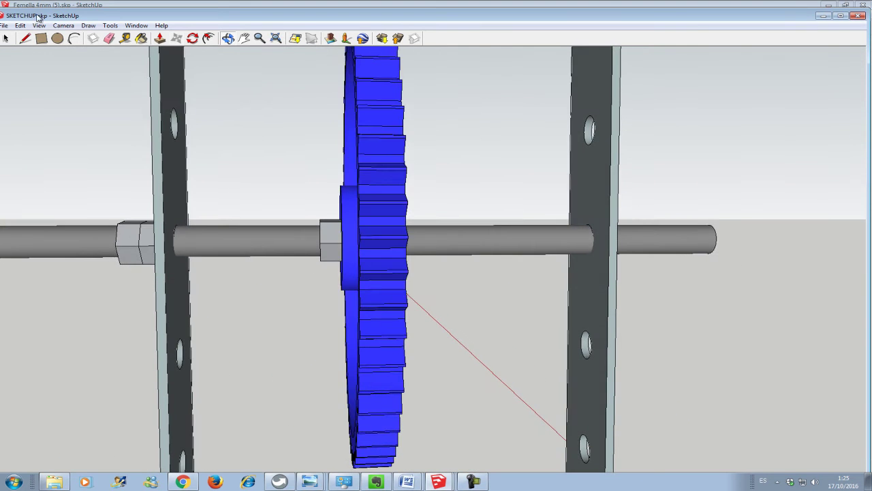
# - Set the copied nut flush against the gear hub
pyautogui.click(5, 38)
pyautogui.click(329, 243)
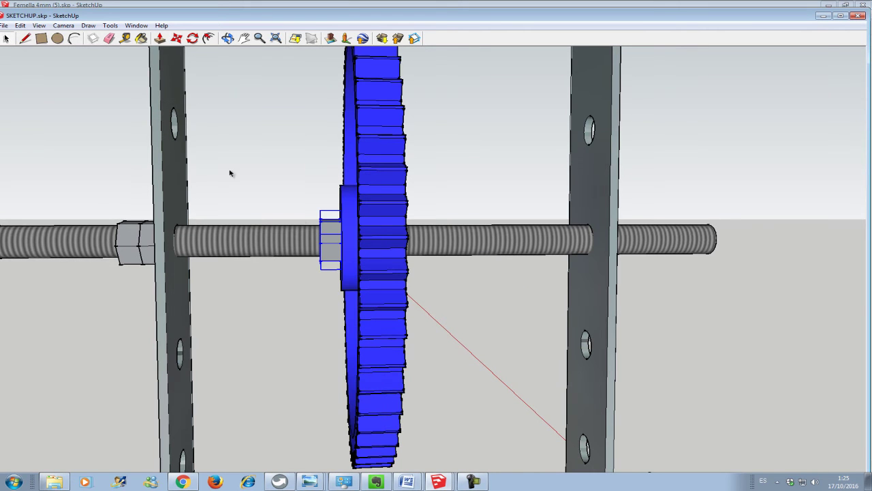
pyautogui.press('m')
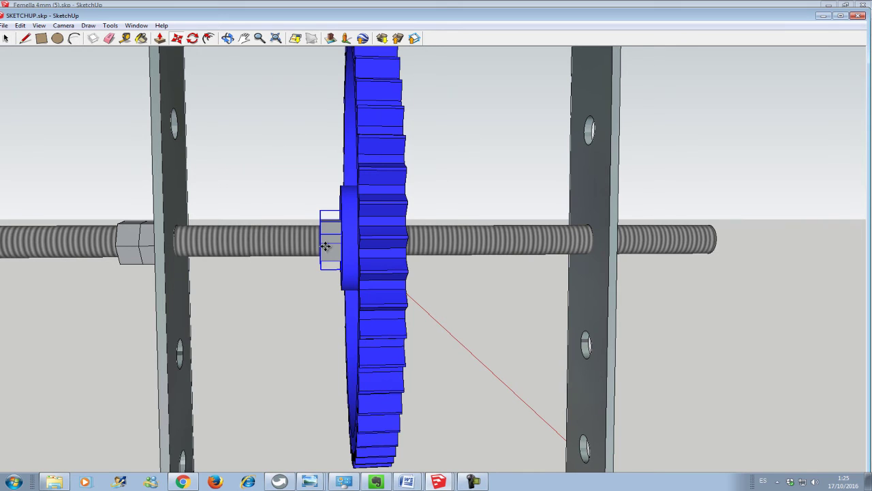
pyautogui.click(329, 240)
pyautogui.click(422, 240)
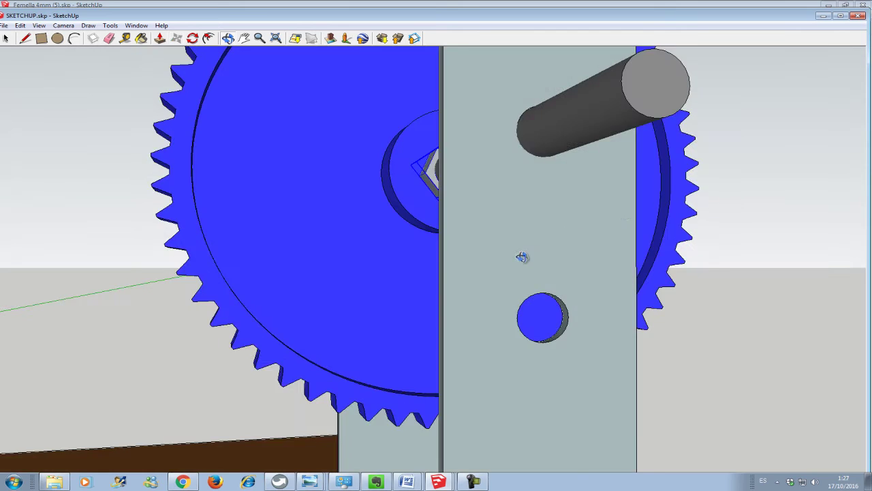
pyautogui.moveTo(733, 216)
pyautogui.mouseDown()
pyautogui.moveTo(597, 267)
pyautogui.moveTo(401, 268)
pyautogui.moveTo(243, 242)
pyautogui.moveTo(117, 182)
pyautogui.mouseUp()
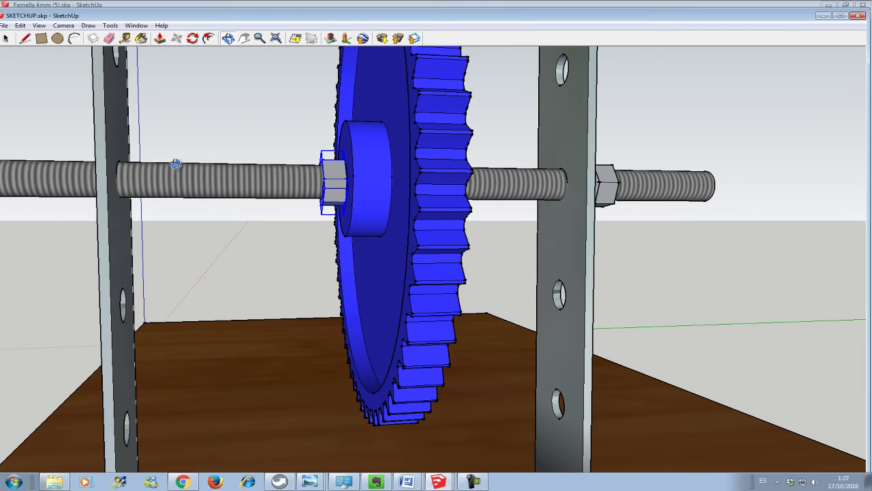
# - Copy two nuts onto the rod side by side outside the left support
pyautogui.press('m')
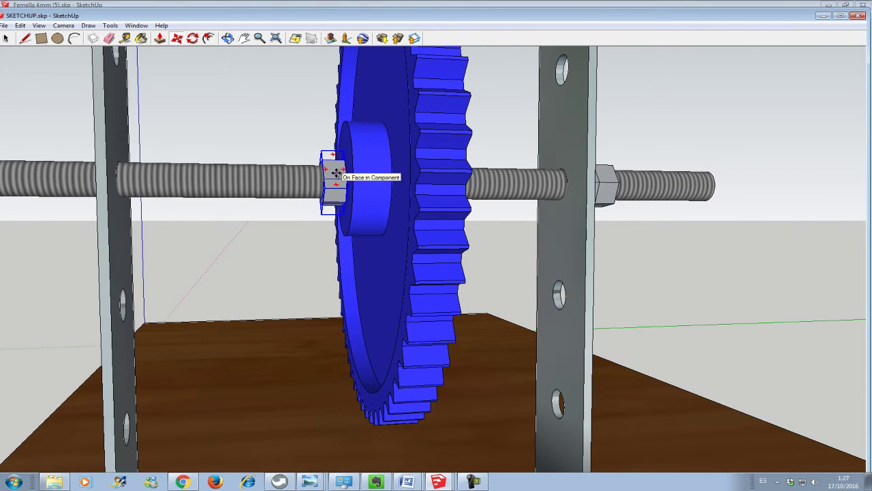
pyautogui.keyDown('ctrl'); pyautogui.click(335, 173); pyautogui.keyUp('ctrl')
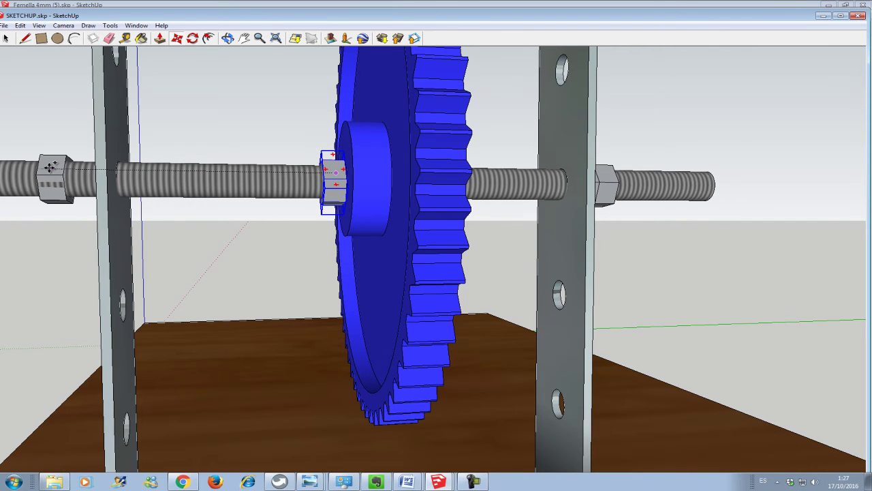
pyautogui.click(51, 169)
pyautogui.click(170, 196)
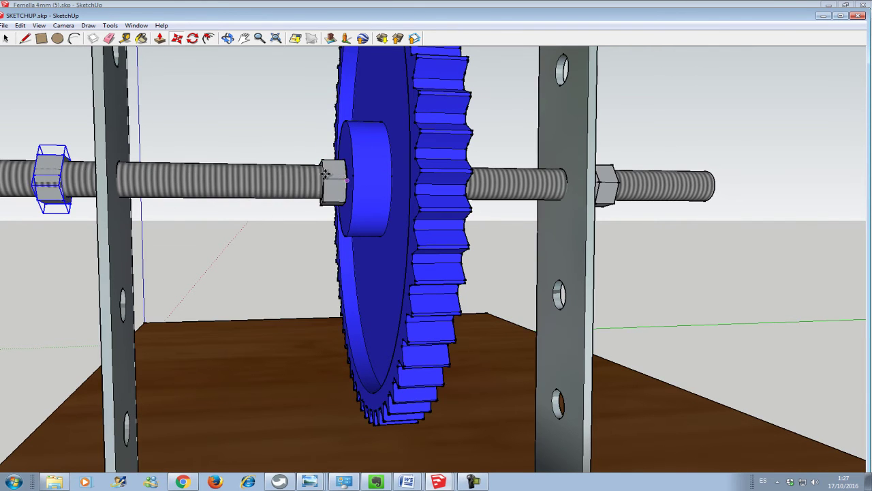
pyautogui.click(45, 168)
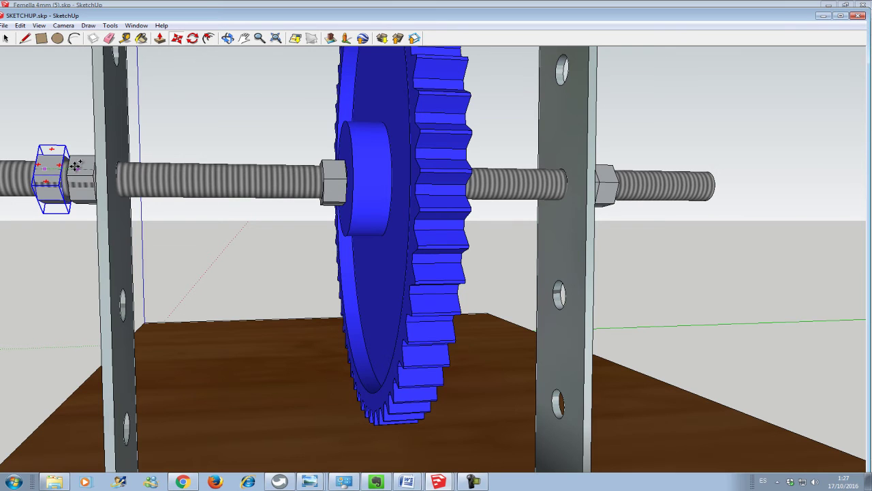
pyautogui.click(74, 168)
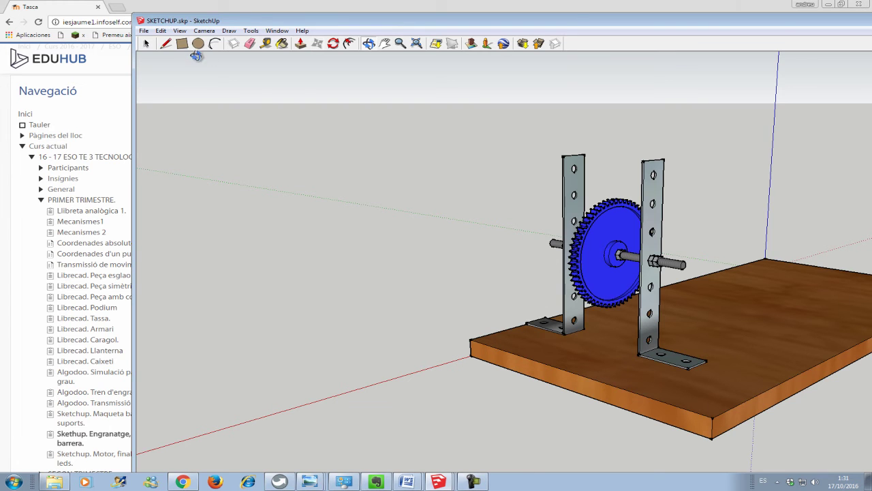
# - Move the SketchUp window aside and orbit to a side view of the gear and brackets
pyautogui.moveTo(345, 28)
pyautogui.mouseDown()
pyautogui.moveTo(417, 277)
pyautogui.moveTo(368, 227)
pyautogui.moveTo(356, 355)
pyautogui.moveTo(422, 150)
pyautogui.moveTo(329, 33)
pyautogui.mouseUp()
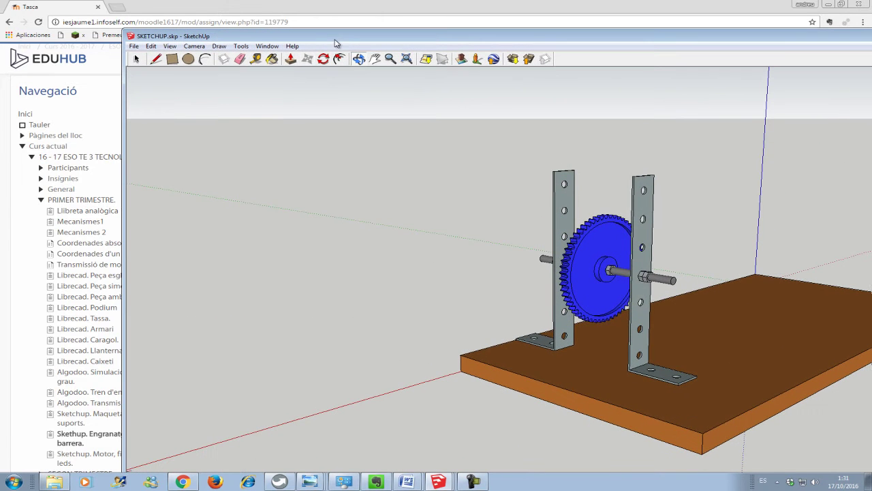
pyautogui.click(173, 58)
pyautogui.click(340, 245)
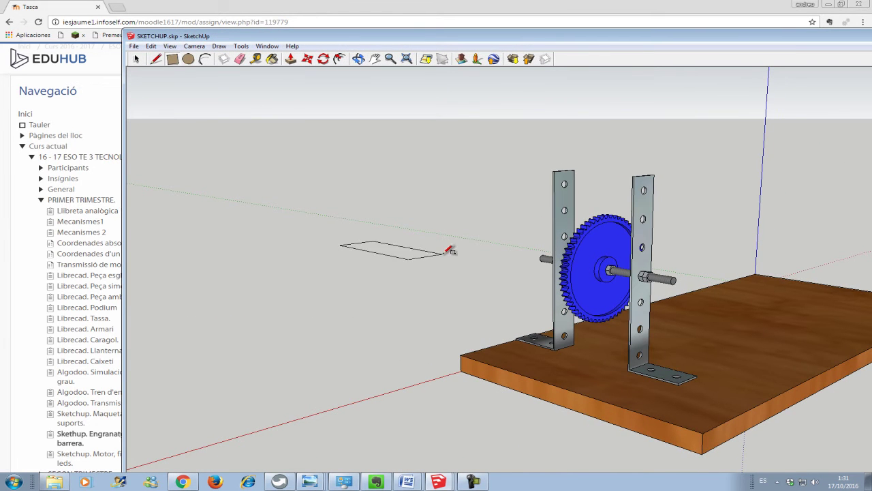
pyautogui.press('Escape')
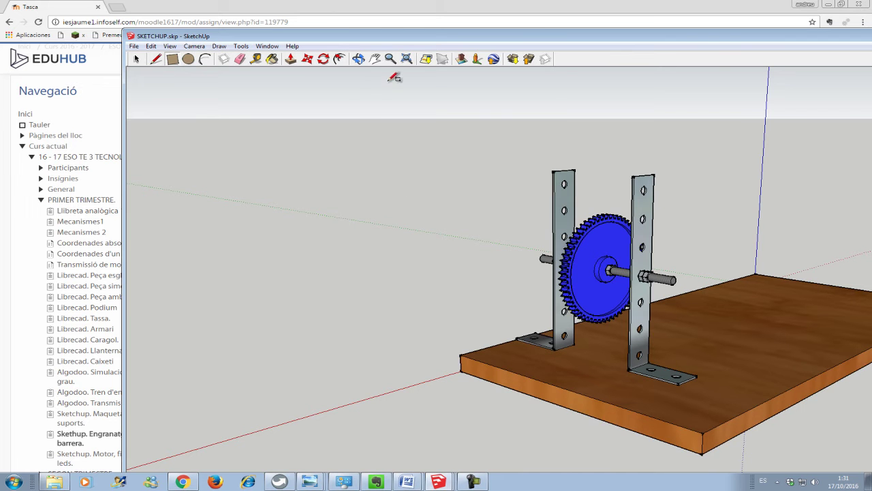
pyautogui.click(357, 59)
pyautogui.moveTo(503, 261)
pyautogui.mouseDown()
pyautogui.moveTo(334, 284)
pyautogui.moveTo(266, 278)
pyautogui.moveTo(295, 241)
pyautogui.moveTo(296, 226)
pyautogui.moveTo(282, 224)
pyautogui.mouseUp()
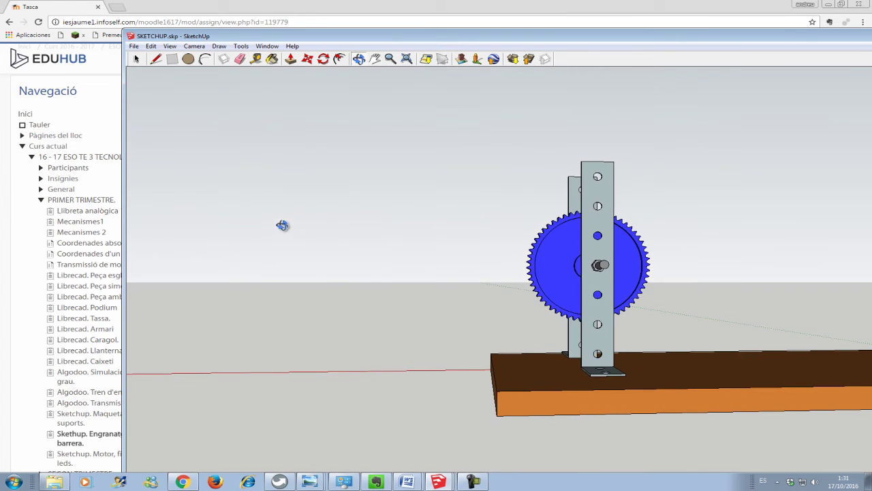
# - Draw the long flat arm rectangle just above the wooden base, entering its exact dimensions
pyautogui.click(173, 60)
pyautogui.click(223, 327)
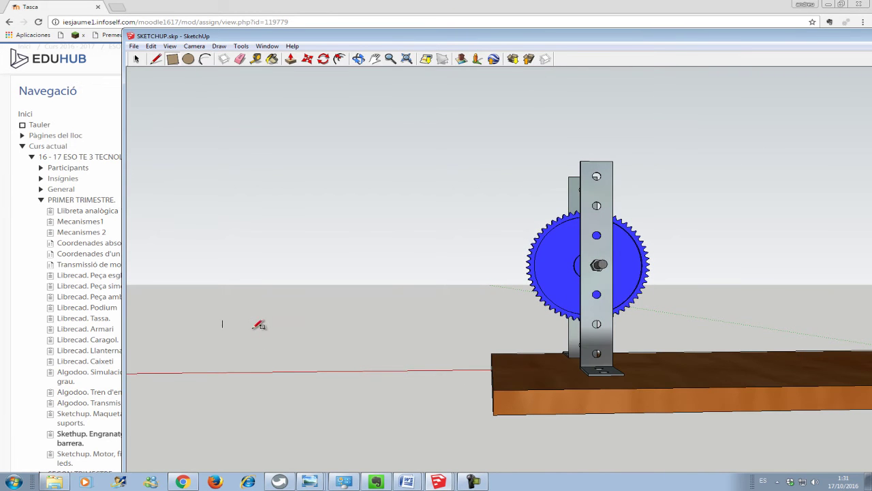
pyautogui.click(464, 333)
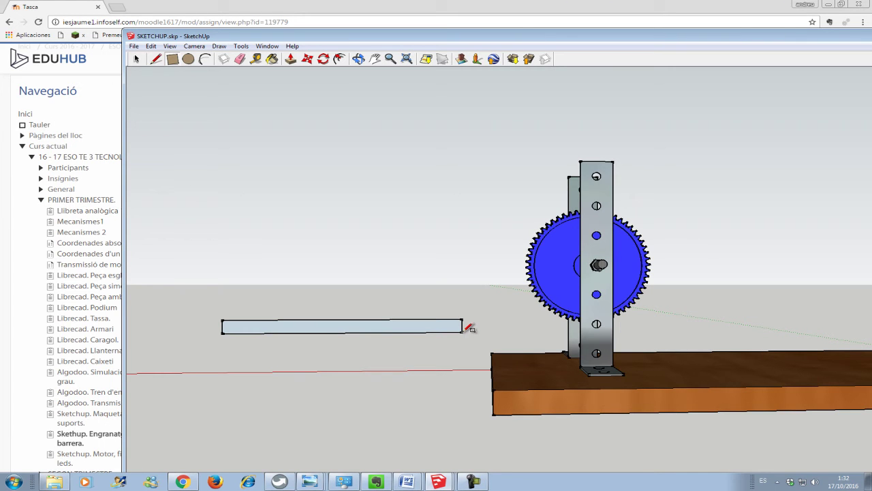
pyautogui.press('Return')
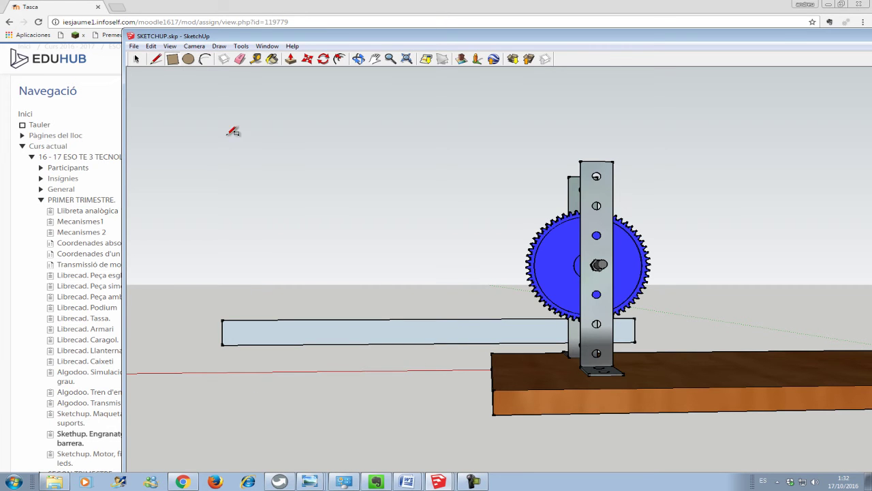
pyautogui.scroll(-1, 370, 311)
pyautogui.scroll(-1, 370, 311)
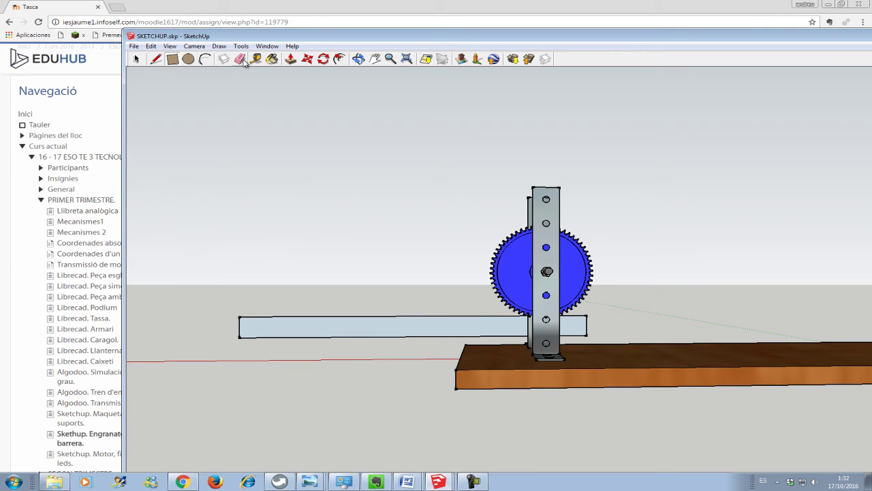
pyautogui.click(357, 63)
pyautogui.moveTo(262, 368); pyautogui.dragTo(635, 403)
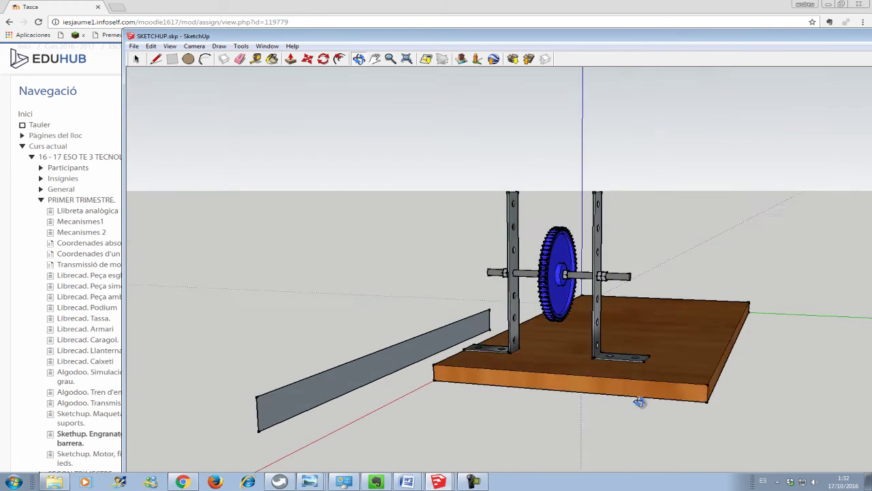
# - Push/pull the thin arm panel up into a thicker bar
pyautogui.press('F4')
pyautogui.moveTo(429, 412)
pyautogui.mouseDown()
pyautogui.moveTo(463, 416)
pyautogui.moveTo(405, 365)
pyautogui.moveTo(440, 366)
pyautogui.mouseUp()
pyautogui.click(290, 60)
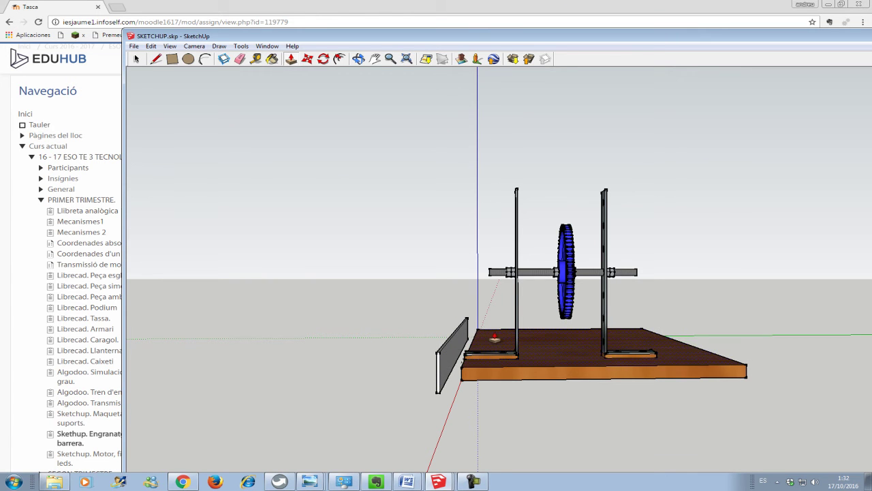
pyautogui.doubleClick(494, 337)
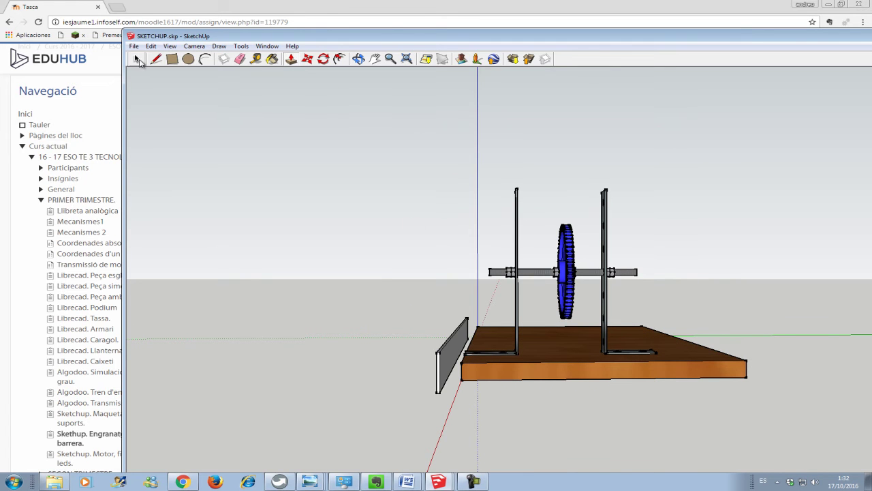
pyautogui.click(359, 58)
pyautogui.moveTo(359, 331)
pyautogui.mouseDown()
pyautogui.moveTo(377, 370)
pyautogui.moveTo(534, 405)
pyautogui.moveTo(623, 374)
pyautogui.moveTo(661, 304)
pyautogui.moveTo(247, 261)
pyautogui.moveTo(367, 264)
pyautogui.moveTo(391, 354)
pyautogui.moveTo(334, 305)
pyautogui.mouseUp()
# - Orbit to a near edge-on view and select the thin panel beside the board
pyautogui.click(307, 60)
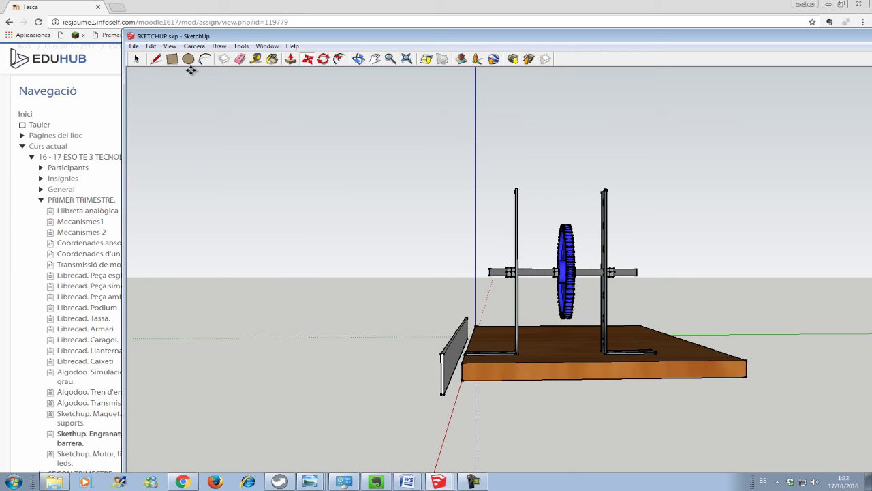
pyautogui.click(137, 60)
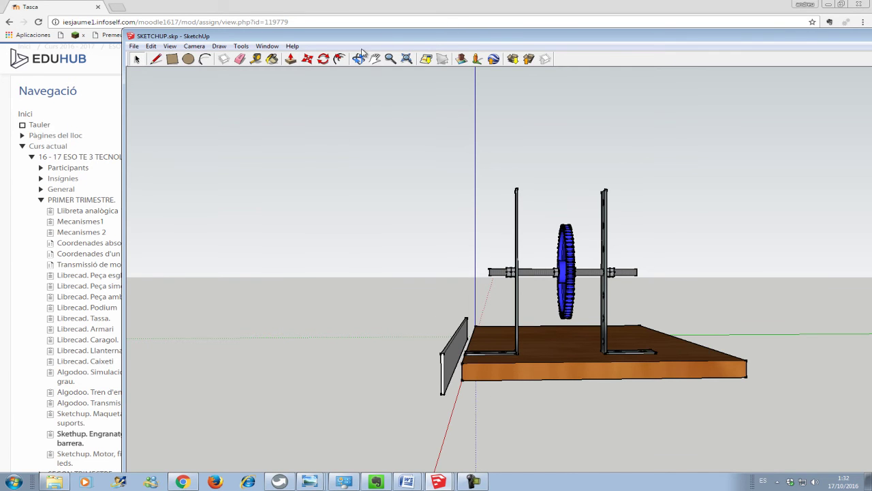
pyautogui.click(359, 60)
pyautogui.moveTo(369, 208)
pyautogui.mouseDown()
pyautogui.moveTo(381, 291)
pyautogui.moveTo(418, 350)
pyautogui.moveTo(566, 382)
pyautogui.moveTo(619, 284)
pyautogui.moveTo(607, 189)
pyautogui.moveTo(424, 239)
pyautogui.moveTo(355, 209)
pyautogui.moveTo(374, 173)
pyautogui.moveTo(389, 230)
pyautogui.mouseUp()
pyautogui.moveTo(491, 376); pyautogui.dragTo(498, 354)
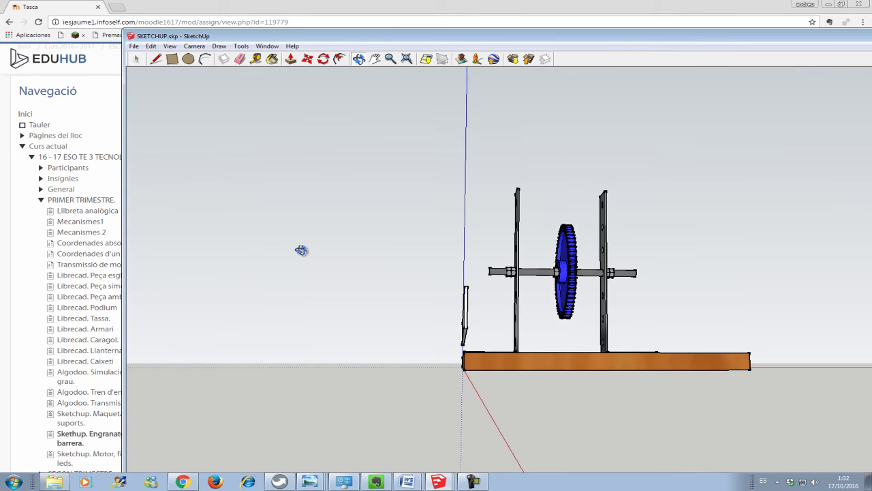
pyautogui.click(138, 60)
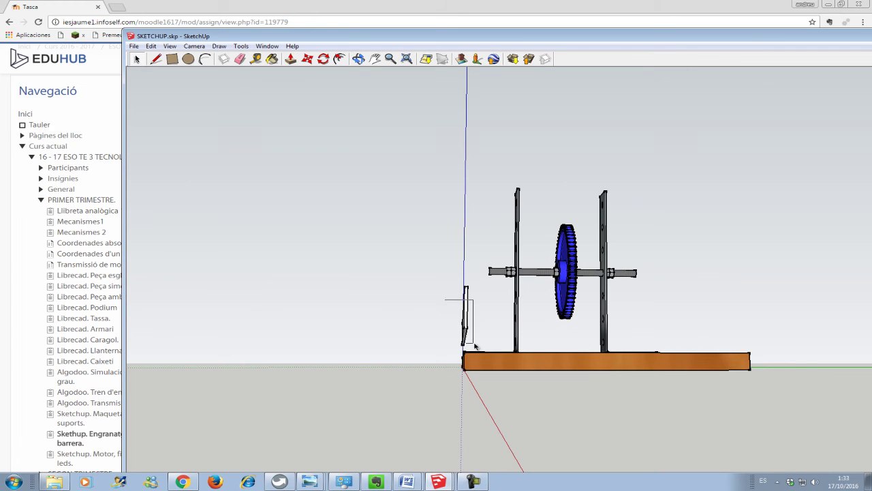
pyautogui.moveTo(475, 347); pyautogui.dragTo(473, 351)
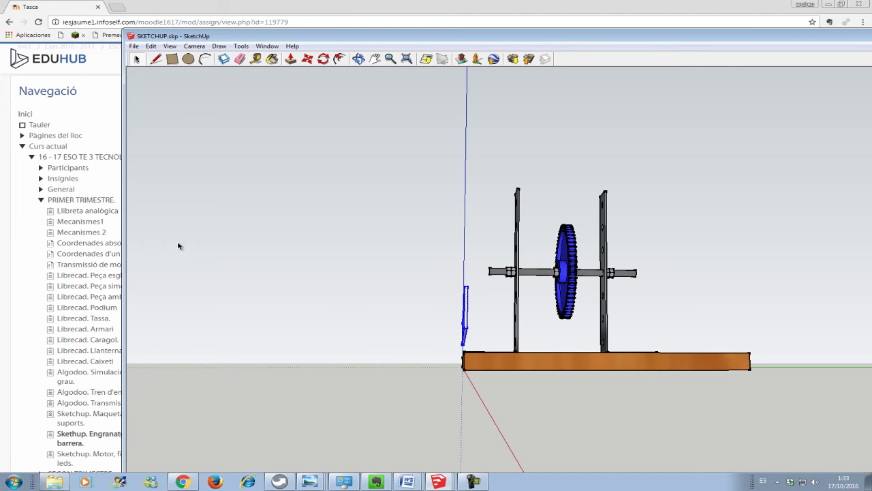
# - Move the panel up and away from the board so it floats beside the base
pyautogui.click(309, 60)
pyautogui.moveTo(464, 330); pyautogui.dragTo(391, 345)
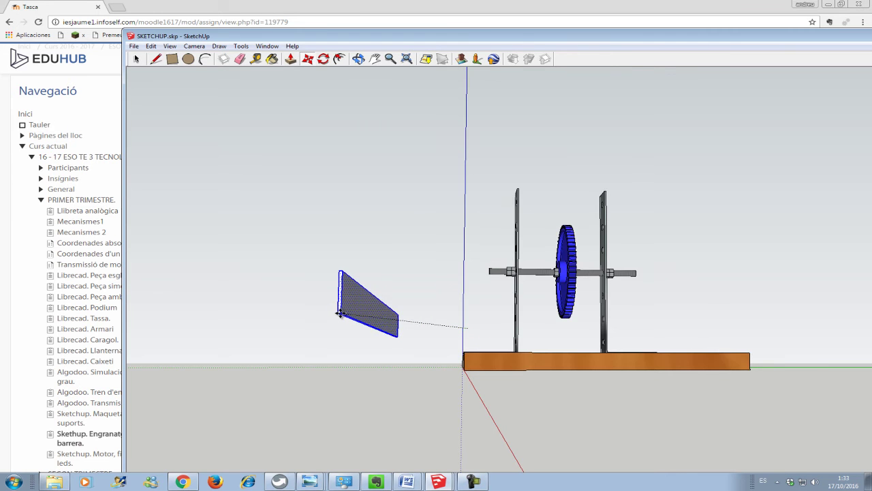
pyautogui.click(359, 59)
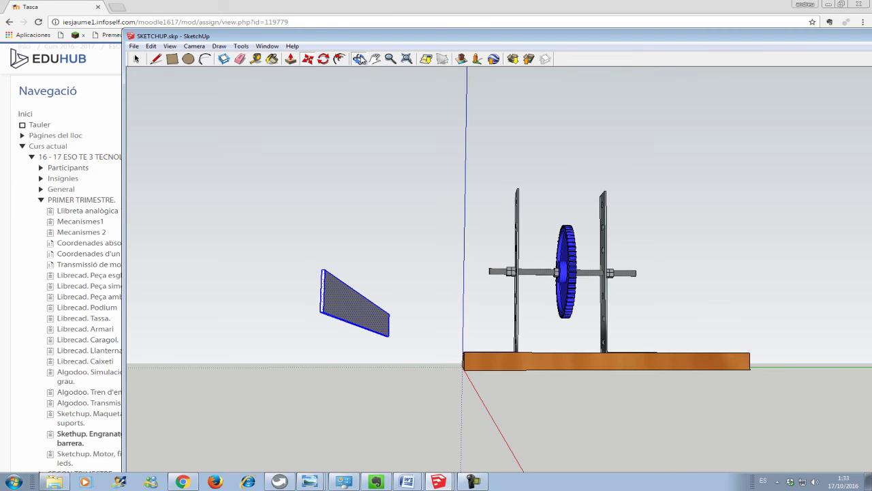
pyautogui.moveTo(409, 352)
pyautogui.mouseDown()
pyautogui.moveTo(308, 383)
pyautogui.moveTo(231, 377)
pyautogui.moveTo(214, 339)
pyautogui.mouseUp()
pyautogui.moveTo(261, 361); pyautogui.dragTo(271, 323)
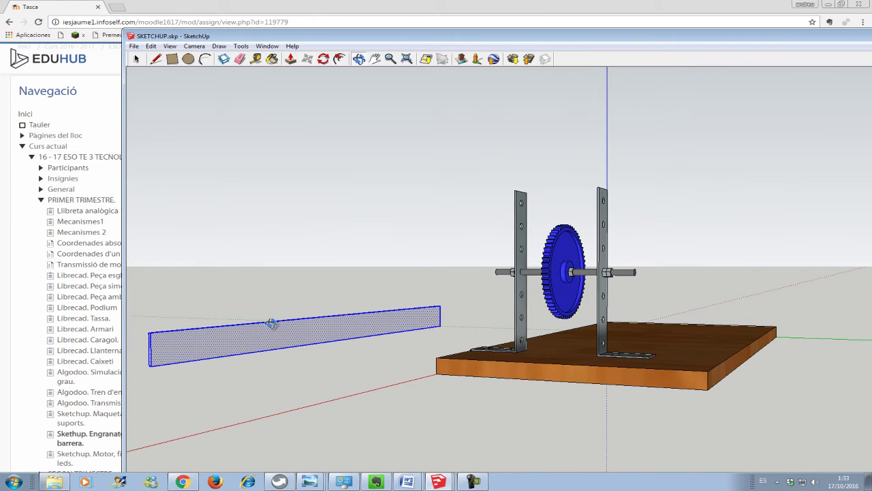
# - Paint the arm bar with the grey Metal_Panel material from the Metal library
pyautogui.click(272, 59)
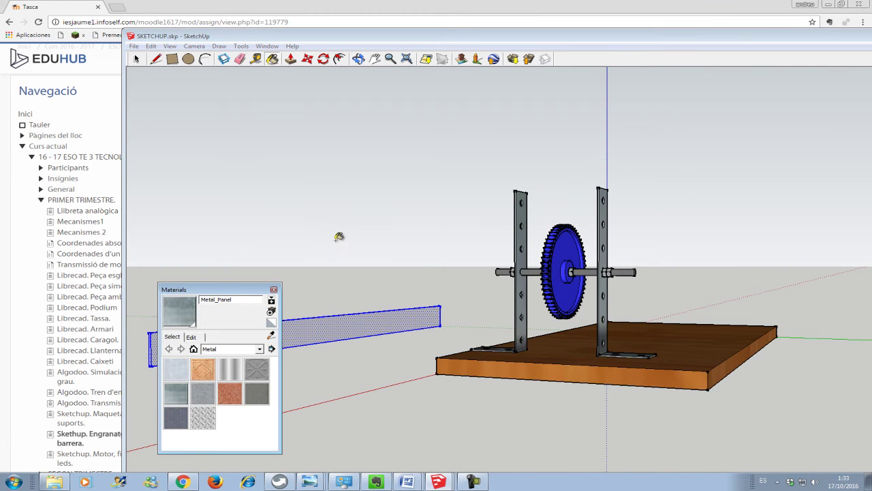
pyautogui.click(176, 394)
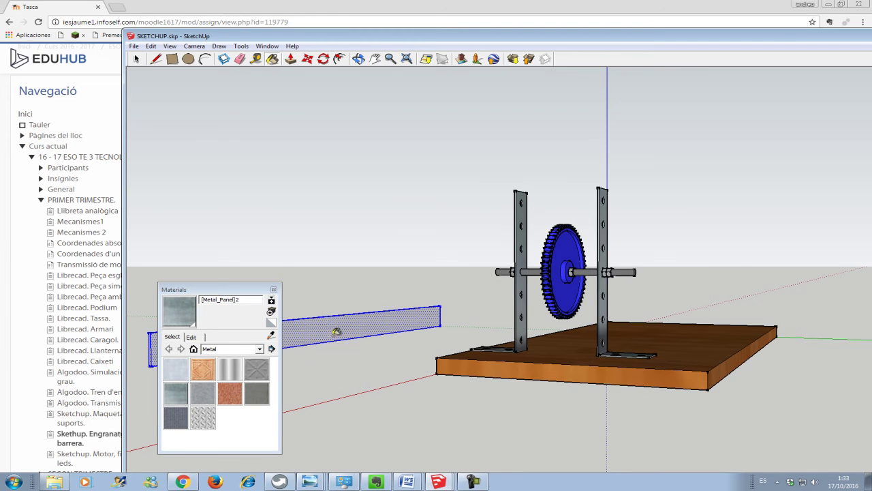
pyautogui.click(337, 331)
pyautogui.click(274, 290)
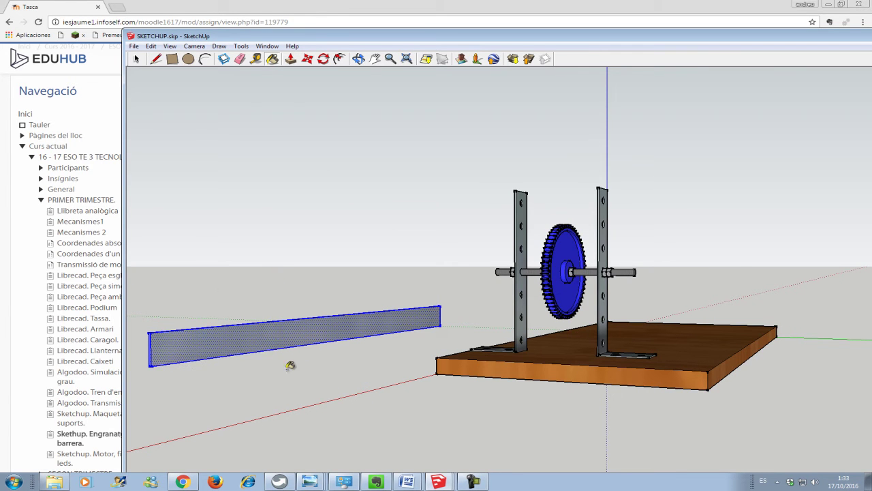
pyautogui.click(358, 58)
pyautogui.moveTo(227, 423)
pyautogui.mouseDown()
pyautogui.moveTo(631, 323)
pyautogui.moveTo(644, 354)
pyautogui.moveTo(622, 342)
pyautogui.mouseUp()
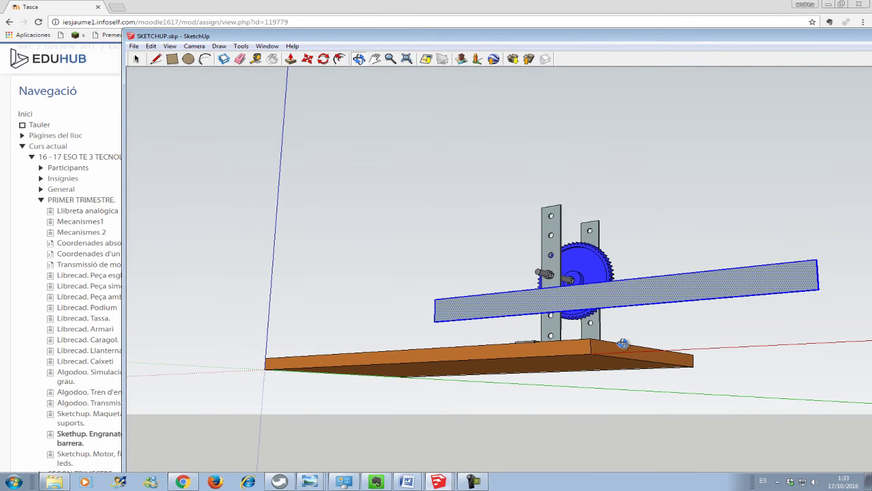
# - Draw an edge along the bar from its left corner to its right corner
pyautogui.click(156, 59)
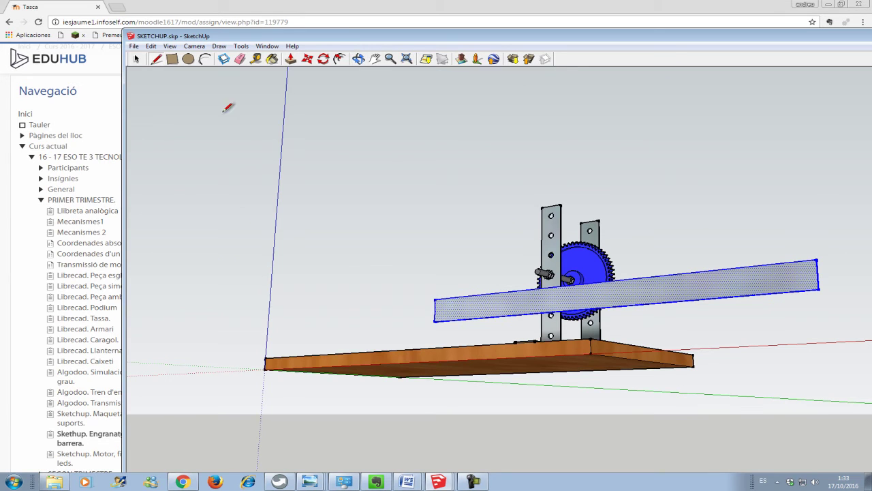
pyautogui.click(435, 310)
pyautogui.click(818, 274)
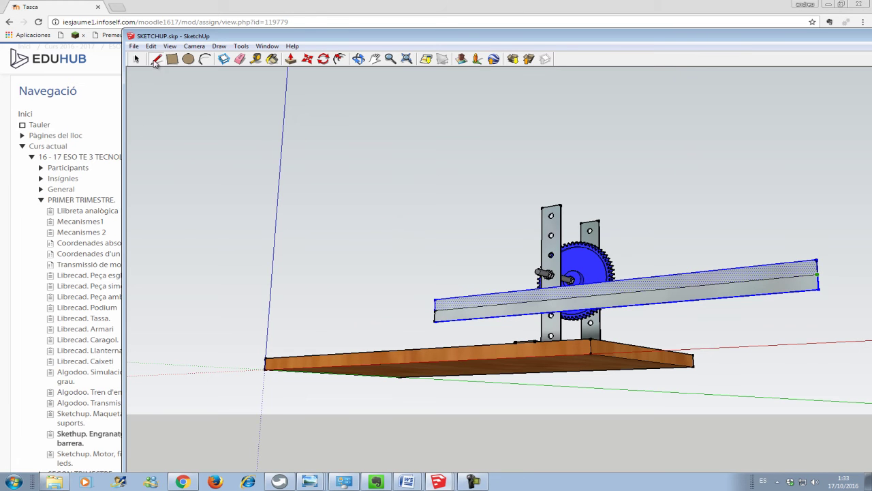
pyautogui.click(137, 60)
pyautogui.click(458, 291)
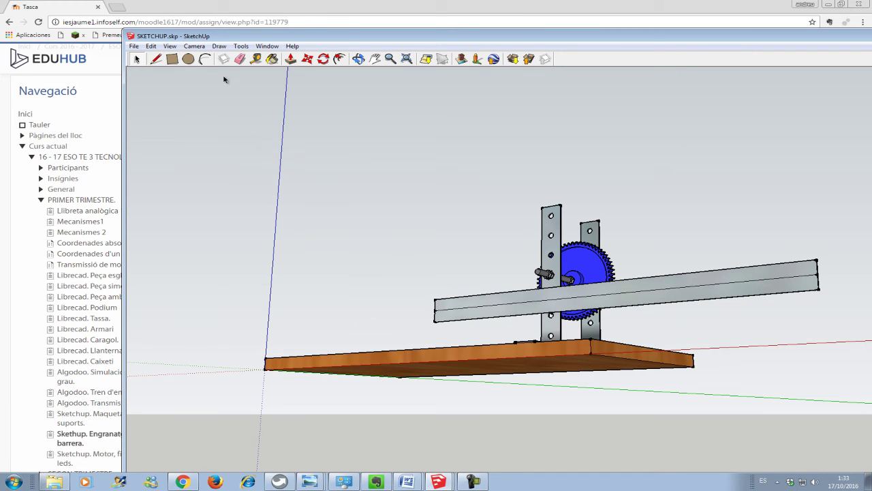
pyautogui.click(256, 60)
# - Draw a small circle near the left end of the arm bar
pyautogui.click(137, 60)
pyautogui.click(466, 310)
pyautogui.tripleClick(454, 321)
pyautogui.click(454, 320)
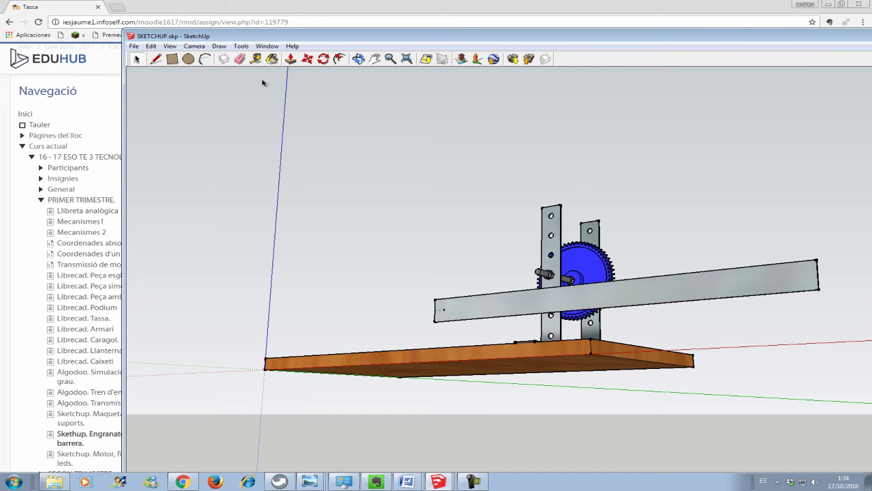
pyautogui.click(192, 61)
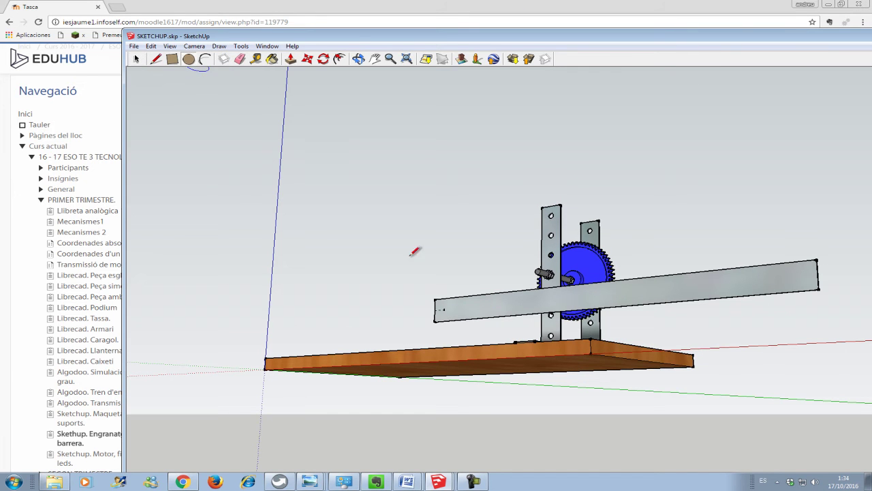
pyautogui.click(444, 310)
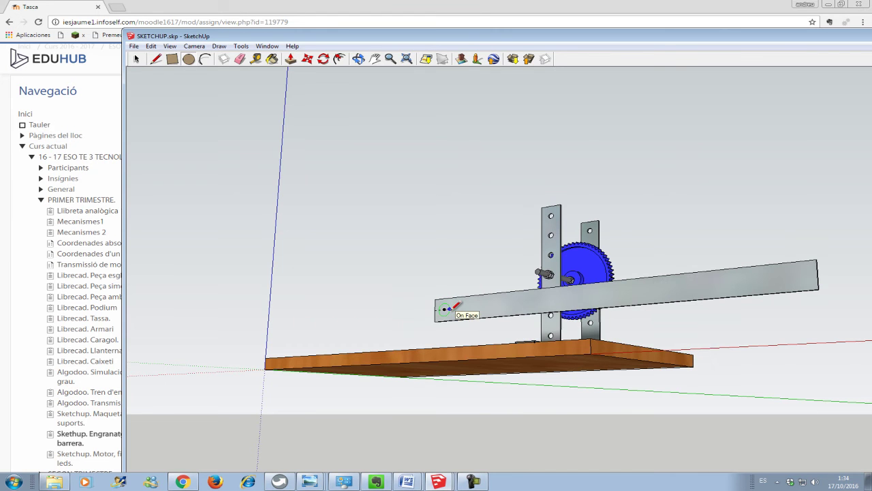
pyautogui.click(452, 308)
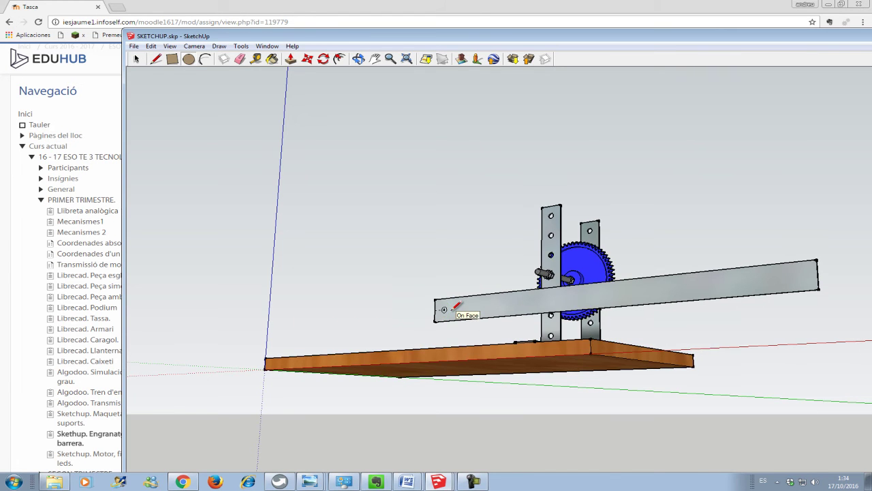
# - Add a tape-measure guide from the bar's end to the circle's centre, then select the circle
pyautogui.scroll(1, 455, 307)
pyautogui.scroll(1, 457, 308)
pyautogui.scroll(2, 463, 310)
pyautogui.scroll(2, 469, 306)
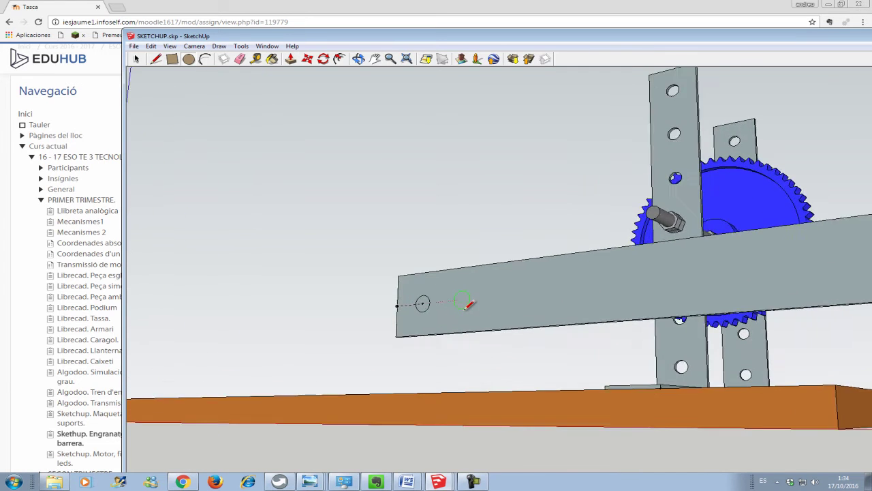
pyautogui.scroll(2, 466, 305)
pyautogui.scroll(1, 456, 304)
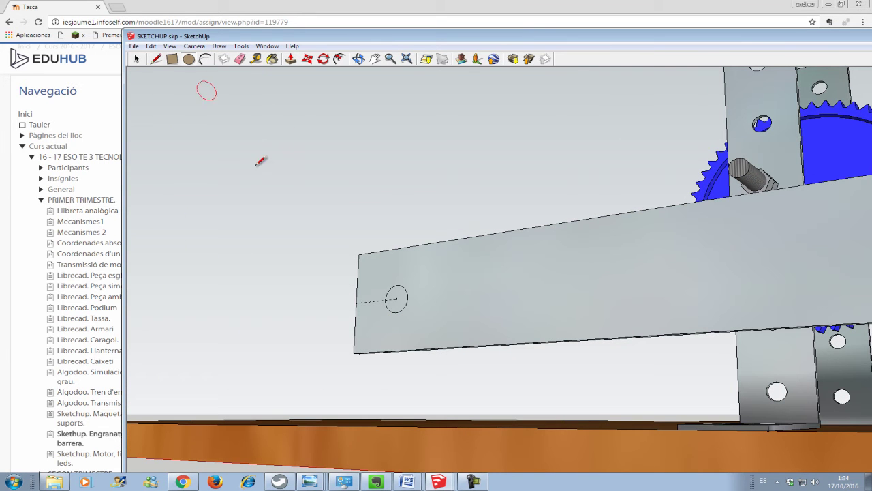
pyautogui.click(413, 256)
pyautogui.click(400, 284)
pyautogui.moveTo(422, 318); pyautogui.dragTo(423, 318)
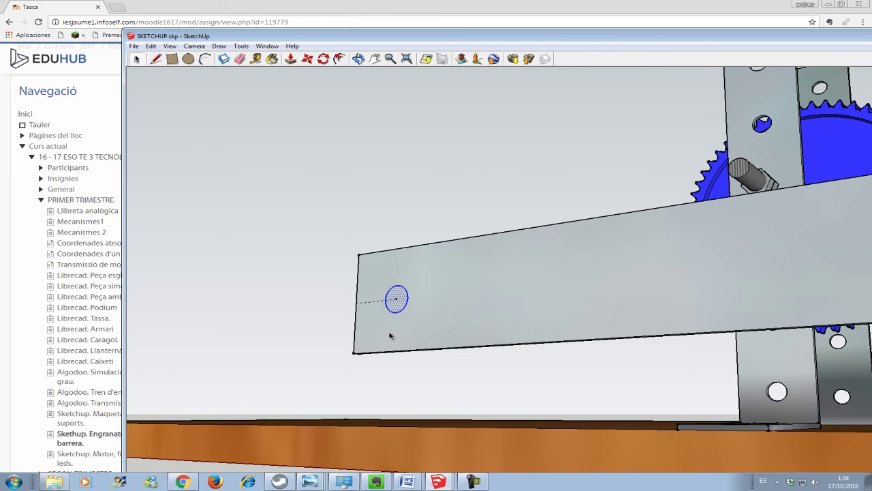
# - Move-copy the circle along the bar and repeat it 3x into evenly spaced holes
pyautogui.press('m')
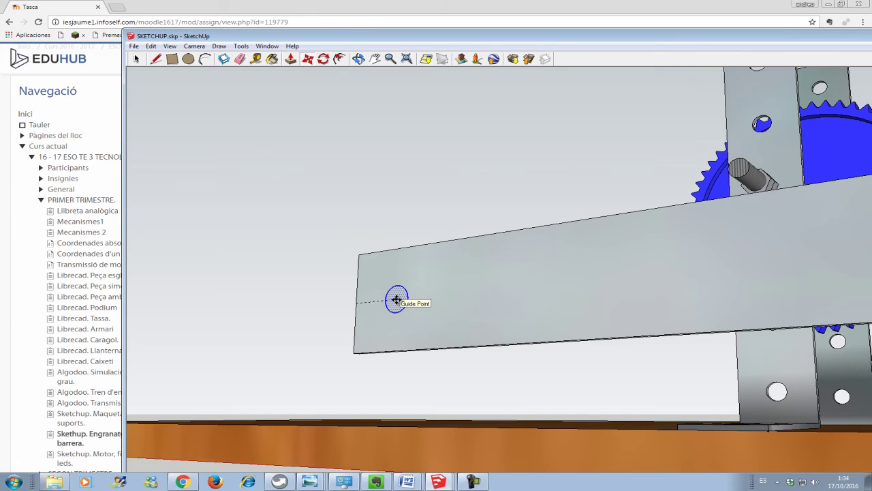
pyautogui.scroll(2, 396, 300)
pyautogui.keyDown('ctrl'); pyautogui.moveTo(396, 300); pyautogui.dragTo(442, 297); pyautogui.keyUp('ctrl')
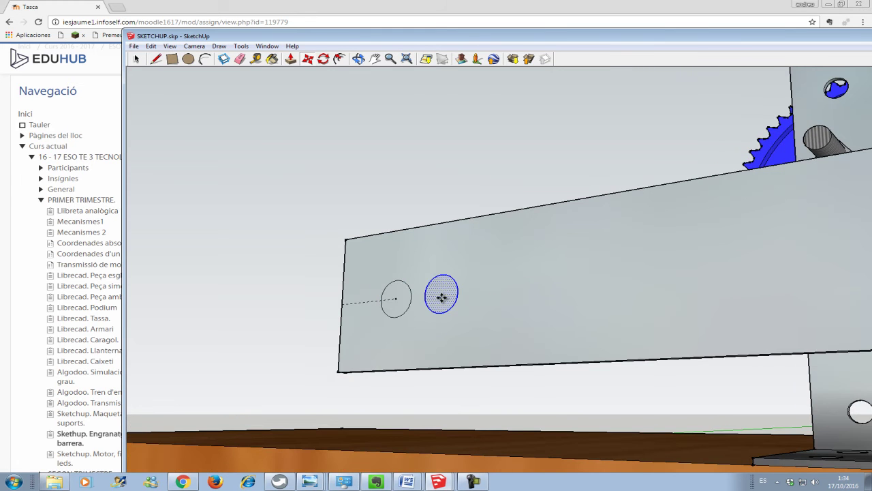
pyautogui.moveTo(441, 297); pyautogui.dragTo(440, 318, button='middle')
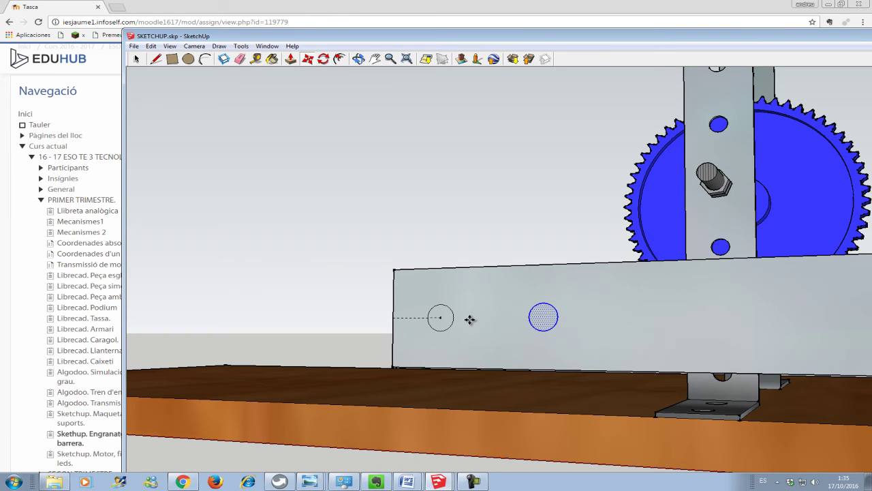
pyautogui.write('3x')
pyautogui.press('Return')
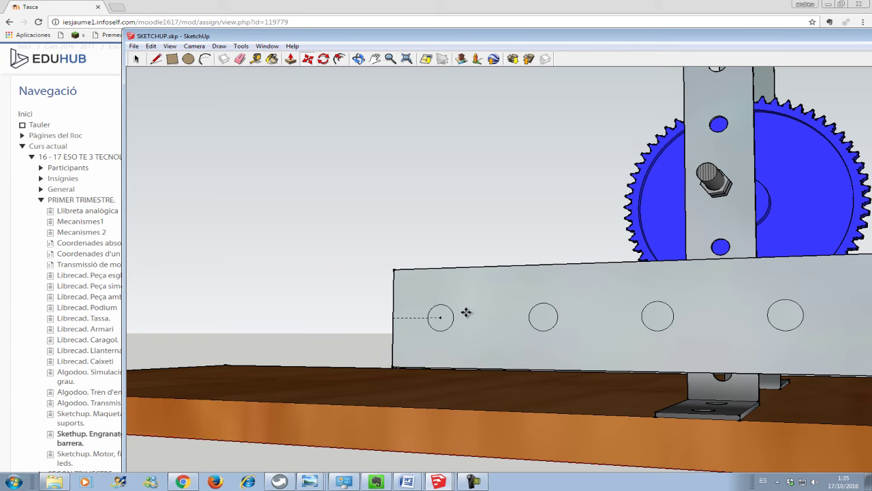
# - Orbit and pan to a front-on view of the gear, supports and perforated bar
pyautogui.moveTo(553, 263)
pyautogui.mouseDown(button='middle')
pyautogui.moveTo(750, 347)
pyautogui.moveTo(763, 341)
pyautogui.mouseUp(button='middle')
pyautogui.click(374, 59)
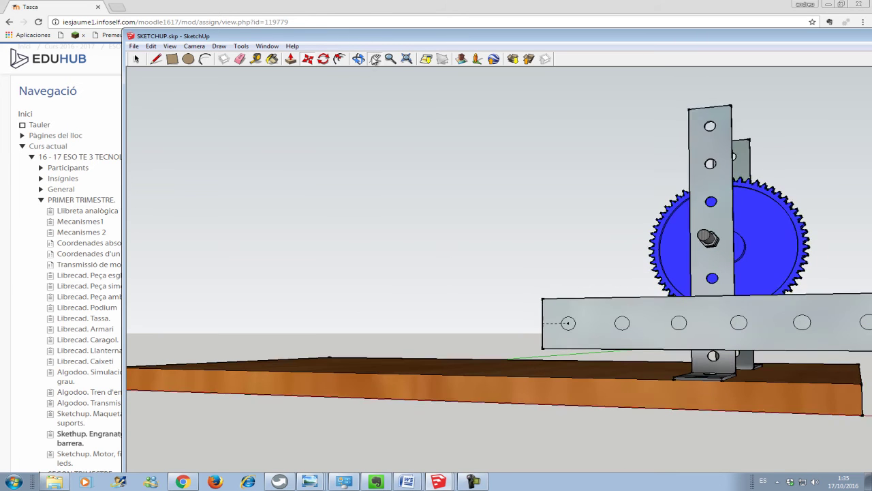
pyautogui.moveTo(524, 198); pyautogui.dragTo(262, 163)
pyautogui.scroll(-2, 262, 164)
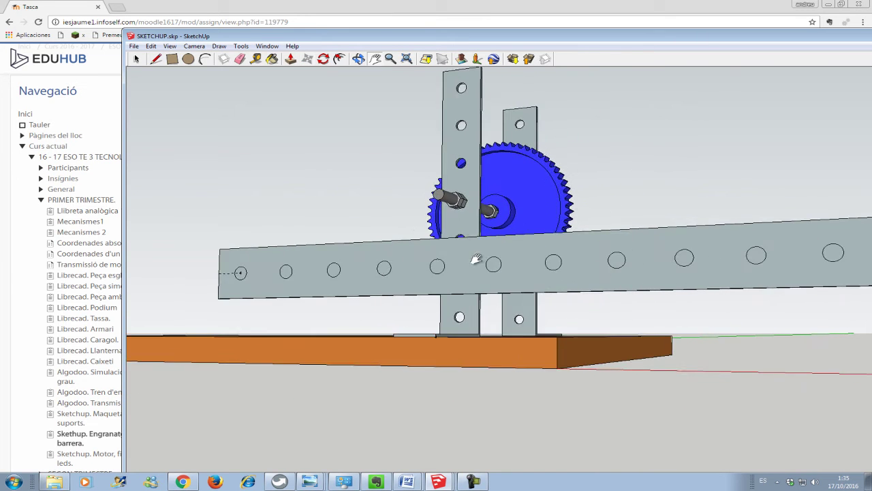
pyautogui.scroll(-2, 720, 316)
pyautogui.scroll(-1, 763, 331)
pyautogui.scroll(-1, 633, 330)
pyautogui.moveTo(634, 329); pyautogui.dragTo(570, 347)
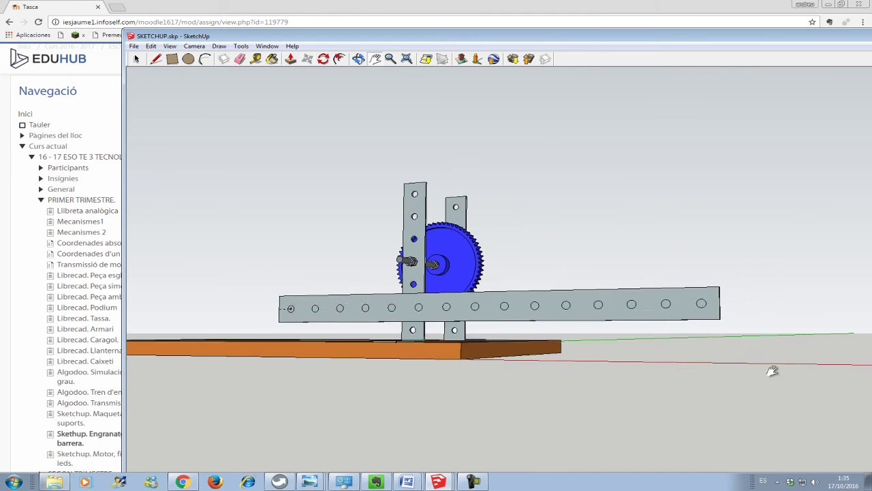
pyautogui.moveTo(773, 370); pyautogui.dragTo(749, 374)
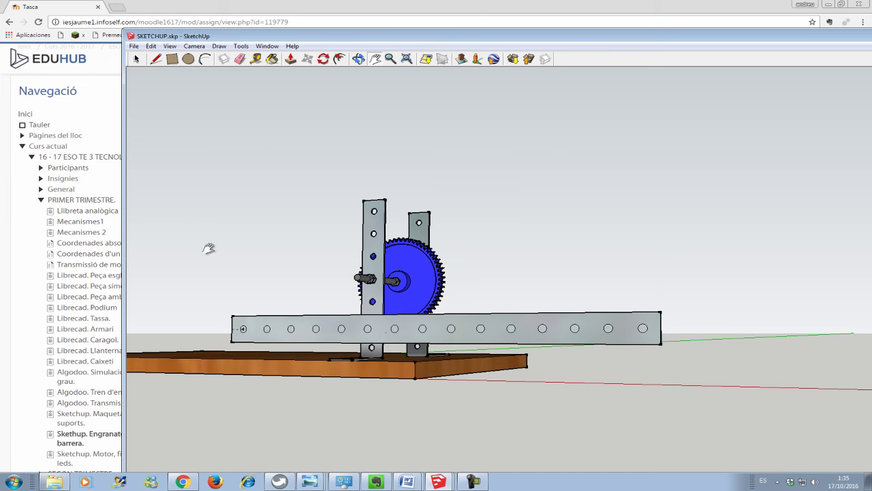
pyautogui.click(359, 60)
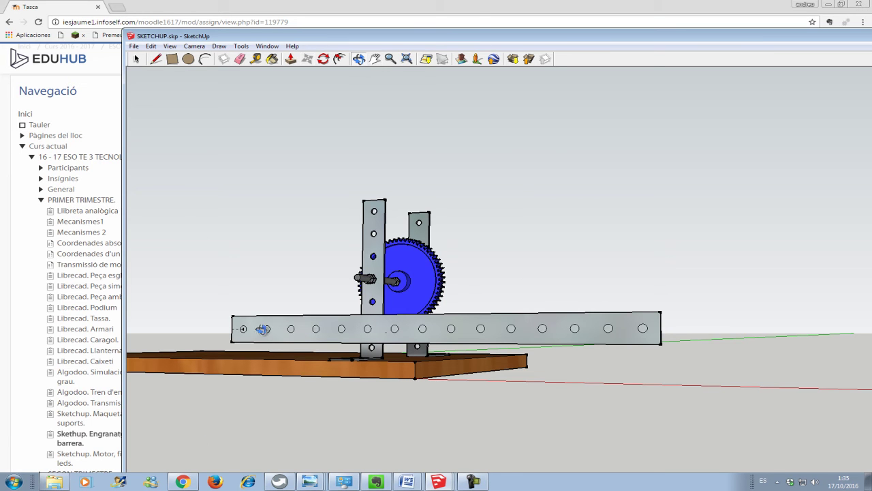
pyautogui.moveTo(220, 418)
pyautogui.mouseDown()
pyautogui.moveTo(286, 430)
pyautogui.moveTo(448, 424)
pyautogui.moveTo(483, 434)
pyautogui.mouseUp()
# - Push the first five circles right through the bar's thickness
pyautogui.press('space')
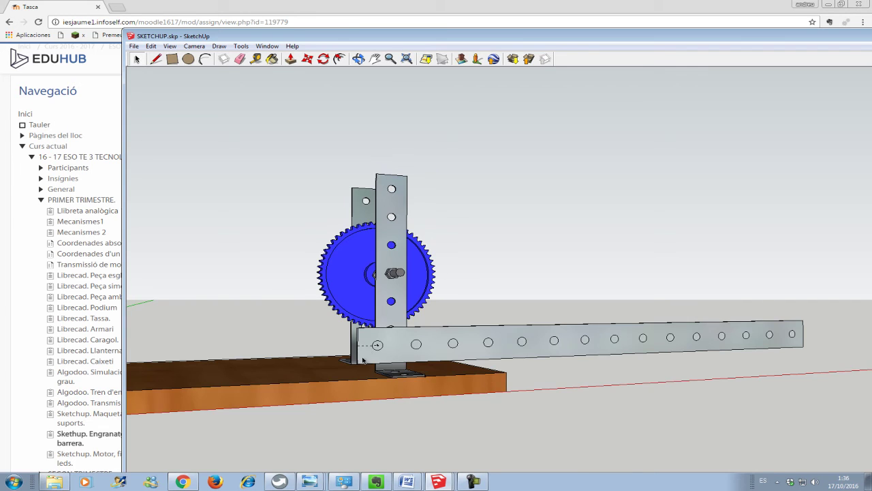
pyautogui.scroll(2, 363, 359)
pyautogui.scroll(3, 483, 364)
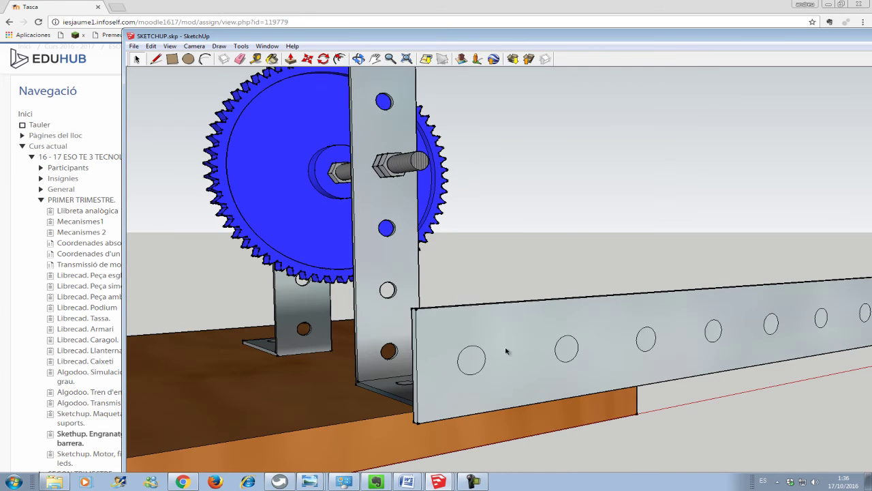
pyautogui.click(291, 60)
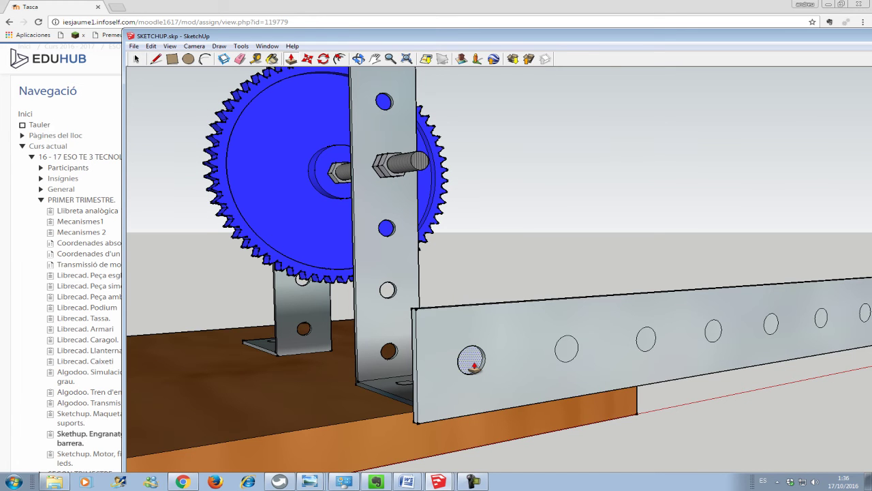
pyautogui.click(475, 366)
pyautogui.doubleClick(566, 351)
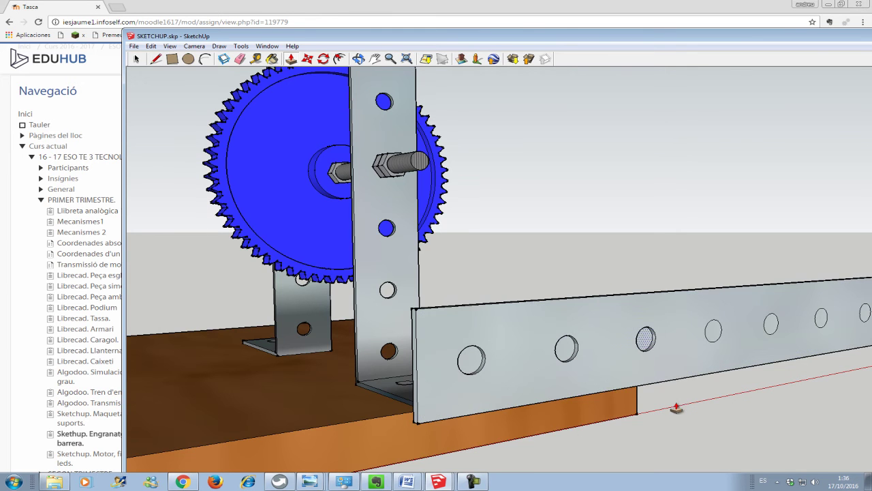
pyautogui.doubleClick(713, 335)
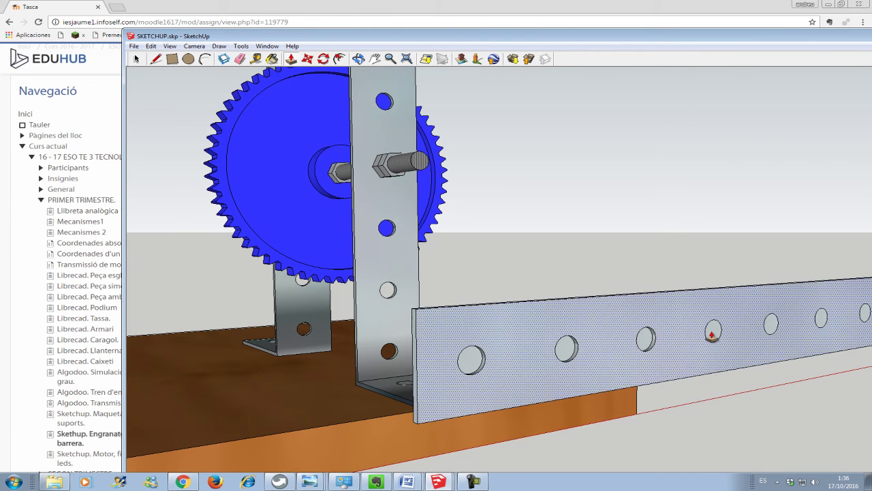
pyautogui.doubleClick(772, 327)
pyautogui.doubleClick(821, 323)
# - Pan along the bar and punch the remaining seven circles through it
pyautogui.click(375, 59)
pyautogui.moveTo(715, 395)
pyautogui.mouseDown()
pyautogui.moveTo(446, 350)
pyautogui.moveTo(257, 350)
pyautogui.mouseUp()
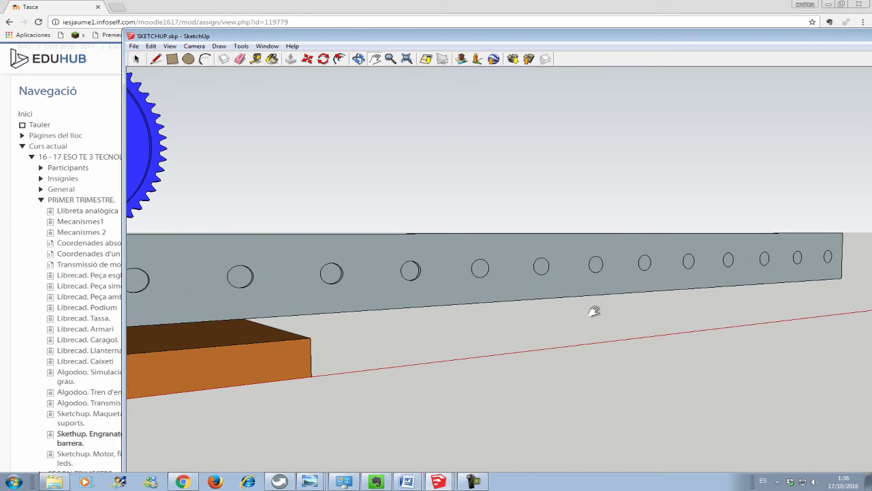
pyautogui.click(290, 59)
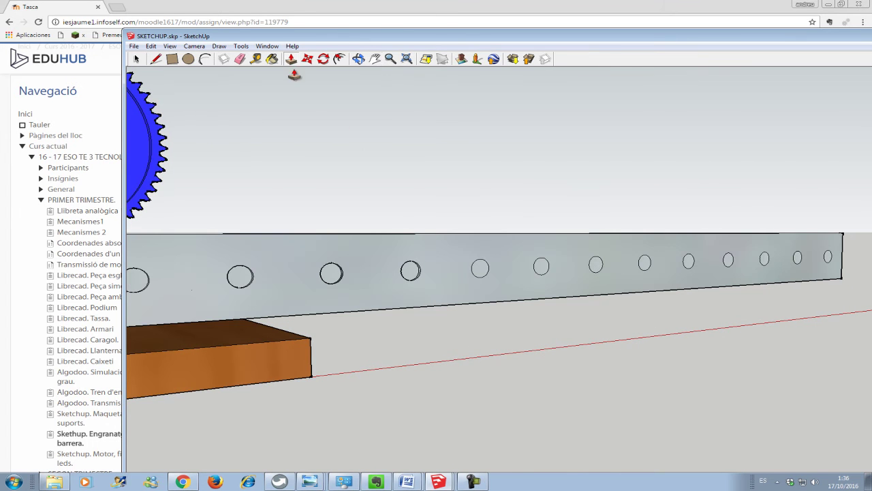
pyautogui.doubleClick(480, 270)
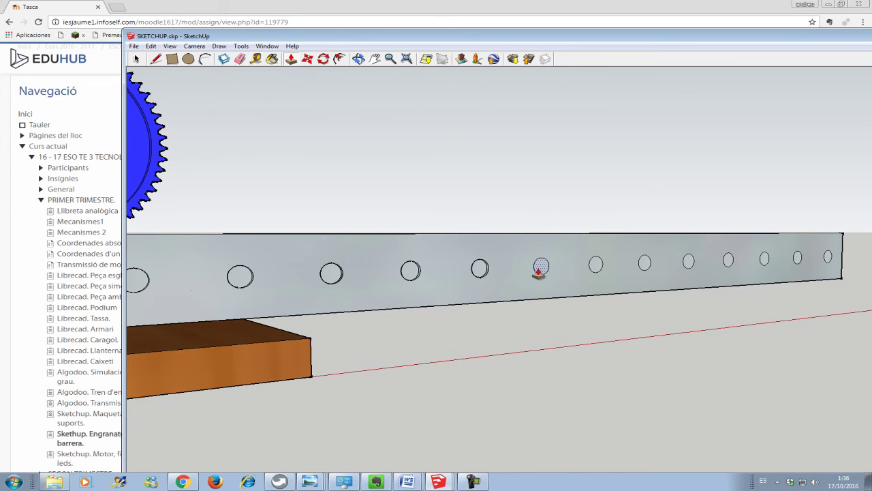
pyautogui.doubleClick(595, 267)
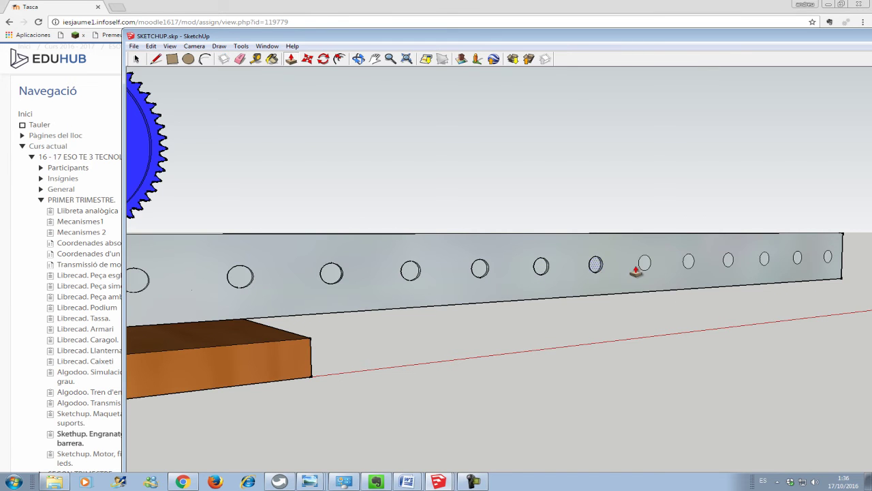
pyautogui.doubleClick(644, 266)
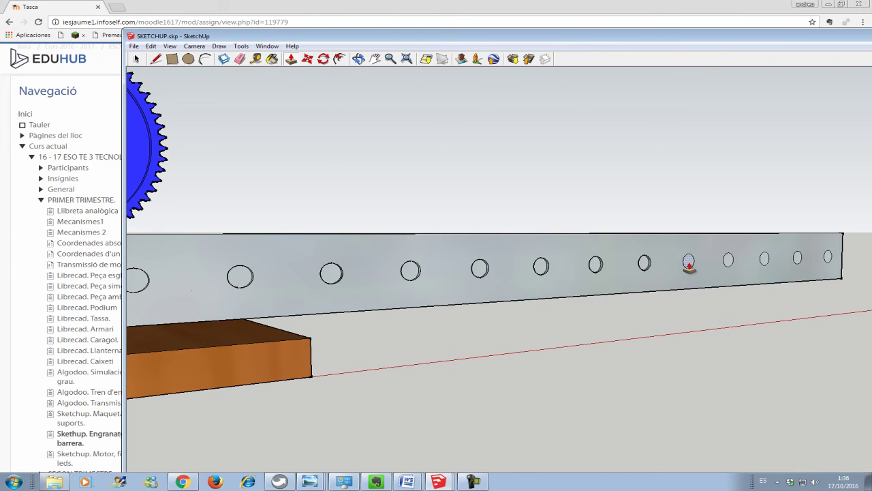
pyautogui.doubleClick(728, 262)
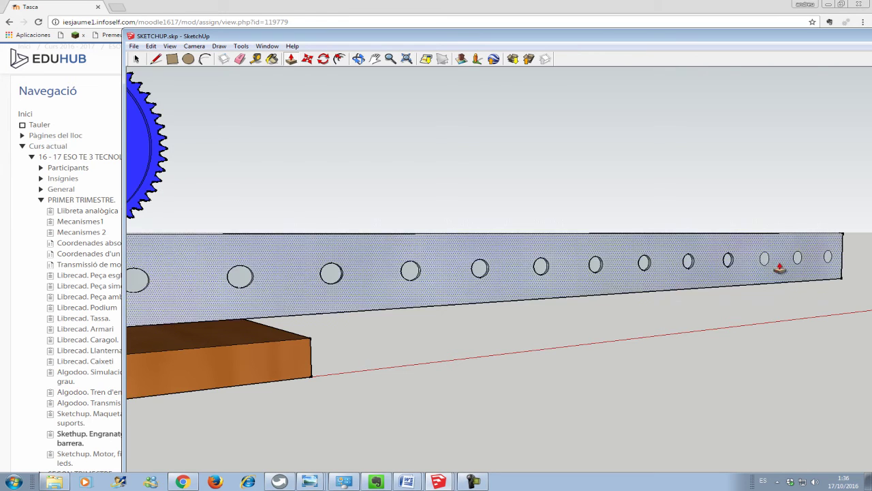
pyautogui.doubleClick(764, 260)
pyautogui.doubleClick(798, 262)
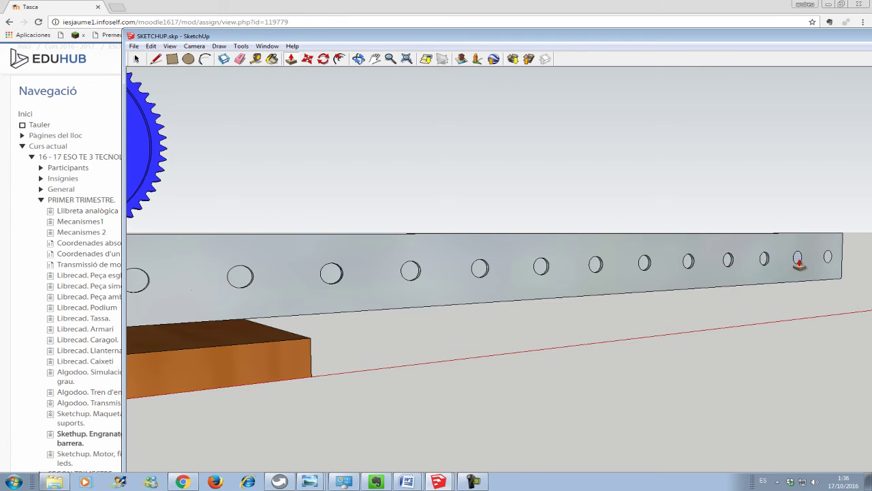
pyautogui.doubleClick(828, 258)
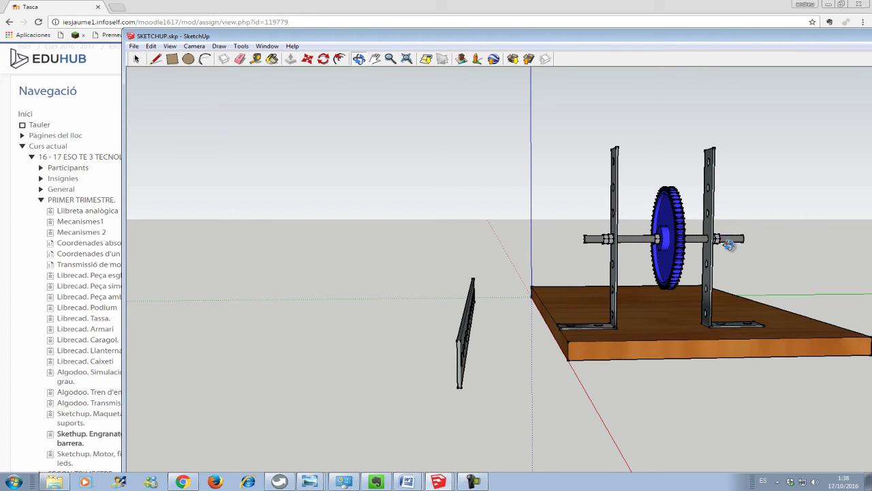
# - Select the perforated bar and move it over beside the gear
pyautogui.click(137, 60)
pyautogui.moveTo(405, 249); pyautogui.dragTo(522, 425)
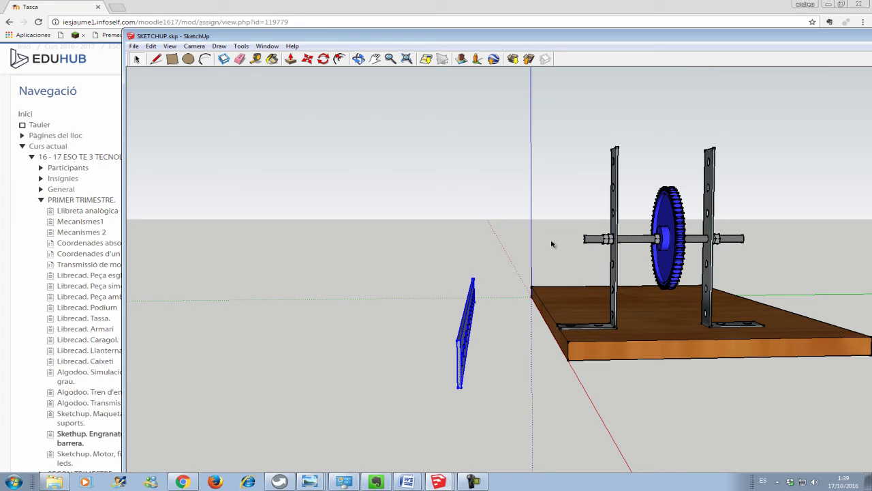
pyautogui.click(308, 59)
pyautogui.click(461, 386)
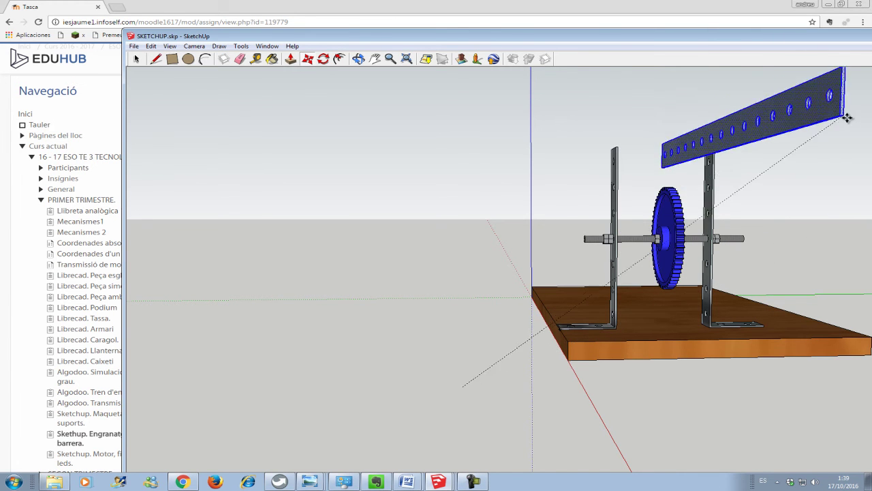
pyautogui.click(843, 246)
# - Slide the bar right onto the threaded rod end past the support
pyautogui.click(358, 59)
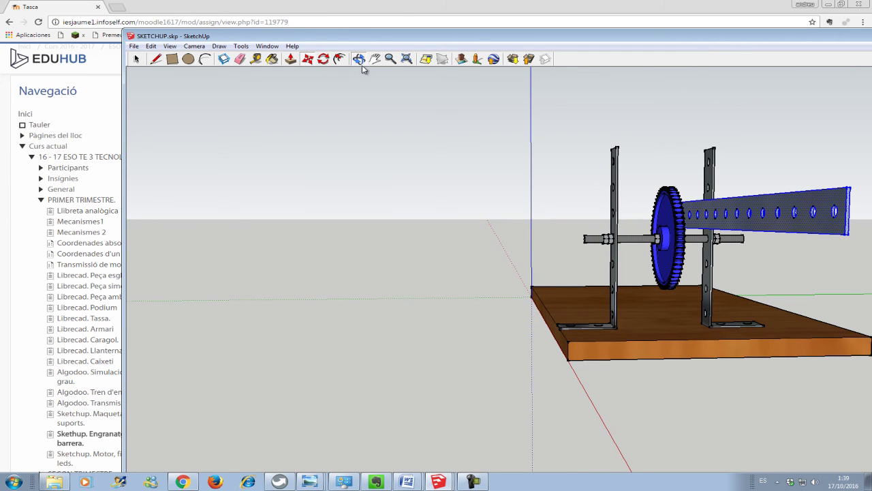
pyautogui.moveTo(742, 379)
pyautogui.mouseDown()
pyautogui.moveTo(501, 350)
pyautogui.moveTo(552, 349)
pyautogui.moveTo(391, 343)
pyautogui.mouseUp()
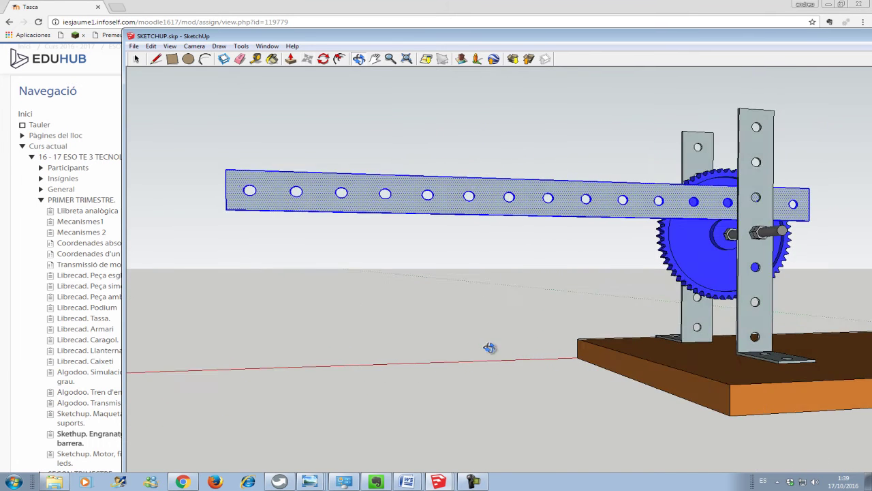
pyautogui.click(307, 59)
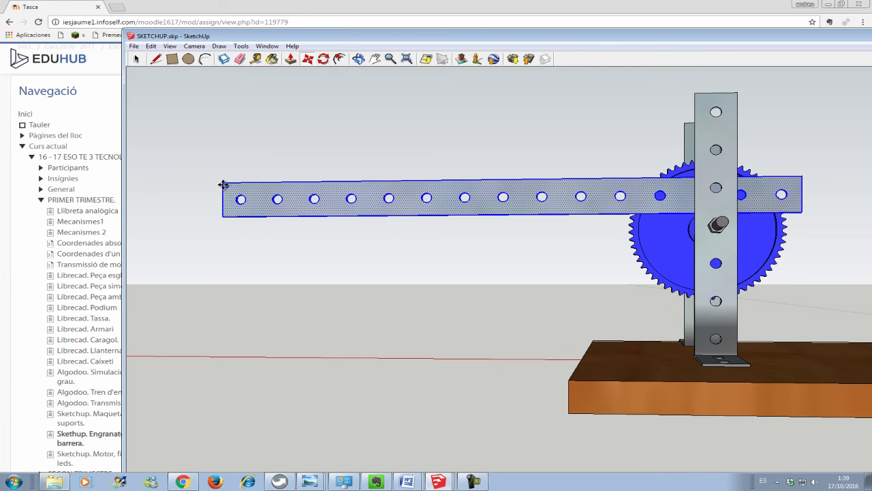
pyautogui.moveTo(338, 195); pyautogui.dragTo(586, 199)
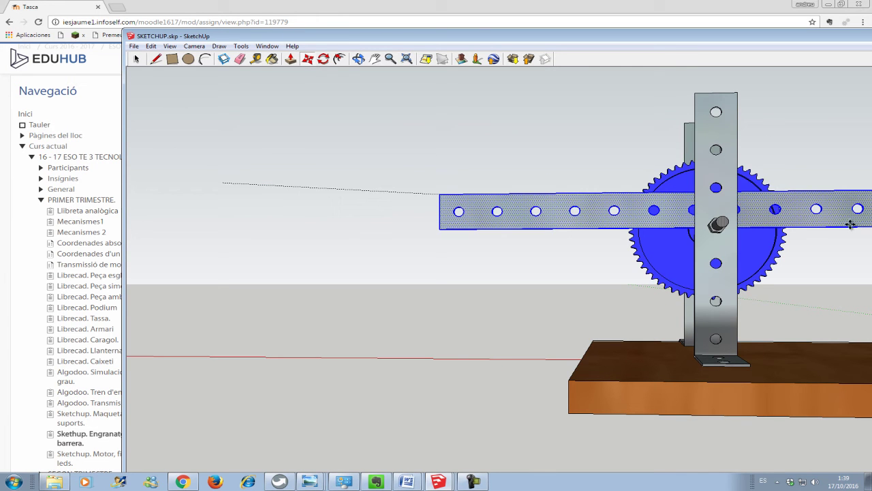
pyautogui.moveTo(849, 225); pyautogui.dragTo(818, 253)
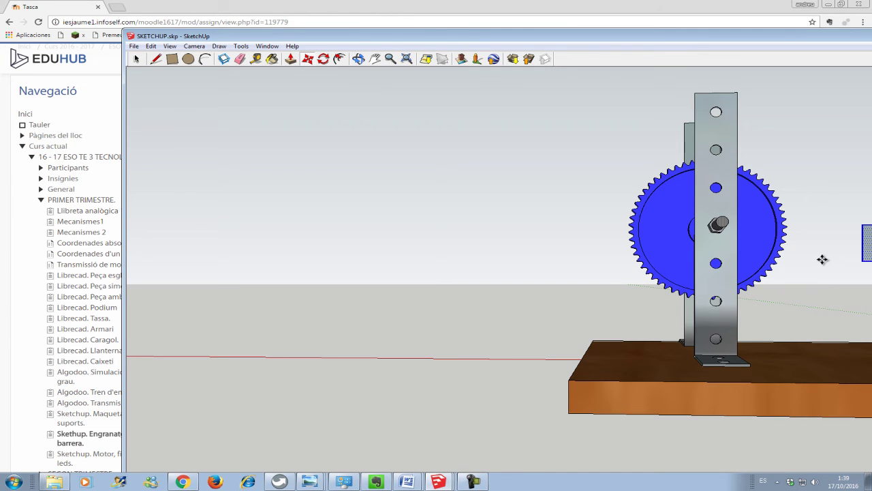
pyautogui.hotkey('ctrl', 'z')
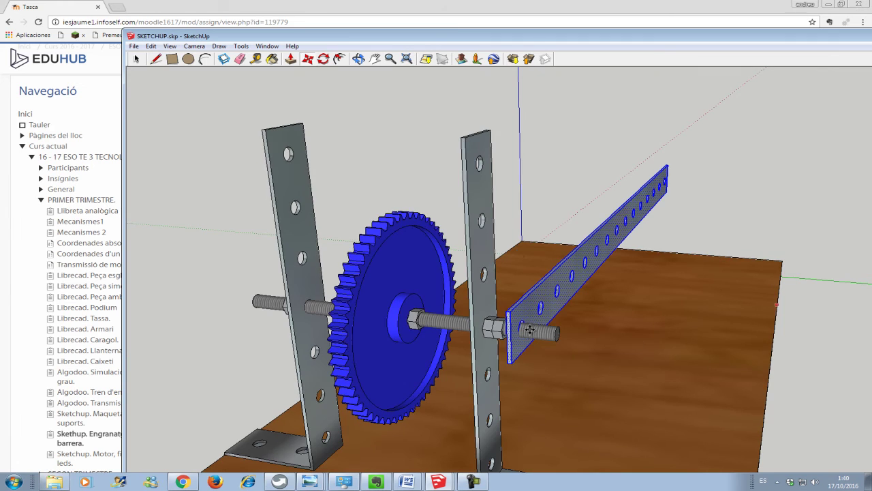
# - Nudge the bar along the red axis so its end hole seats on the threaded rod
pyautogui.click(357, 59)
pyautogui.moveTo(647, 341)
pyautogui.mouseDown()
pyautogui.moveTo(446, 332)
pyautogui.moveTo(385, 115)
pyautogui.mouseUp()
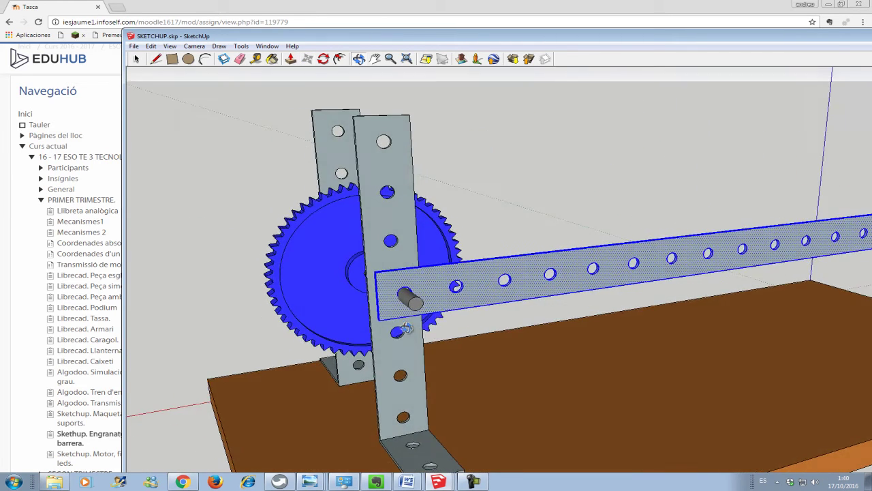
pyautogui.click(308, 60)
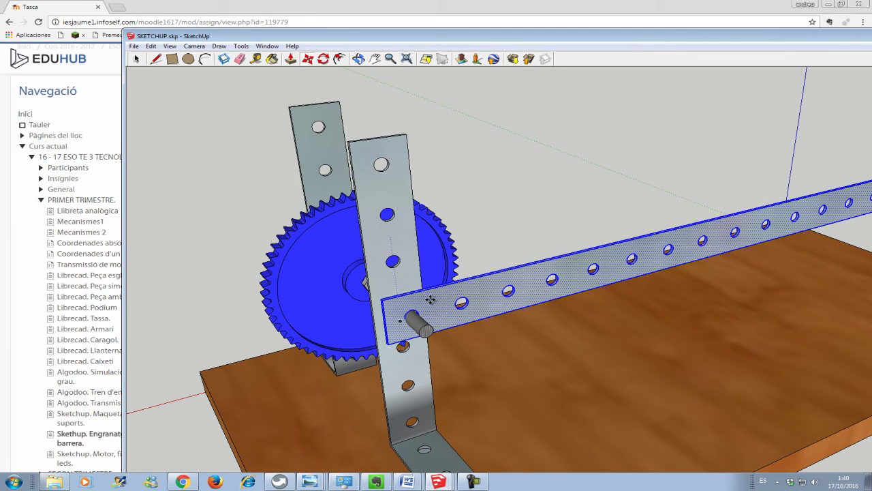
pyautogui.click(428, 301)
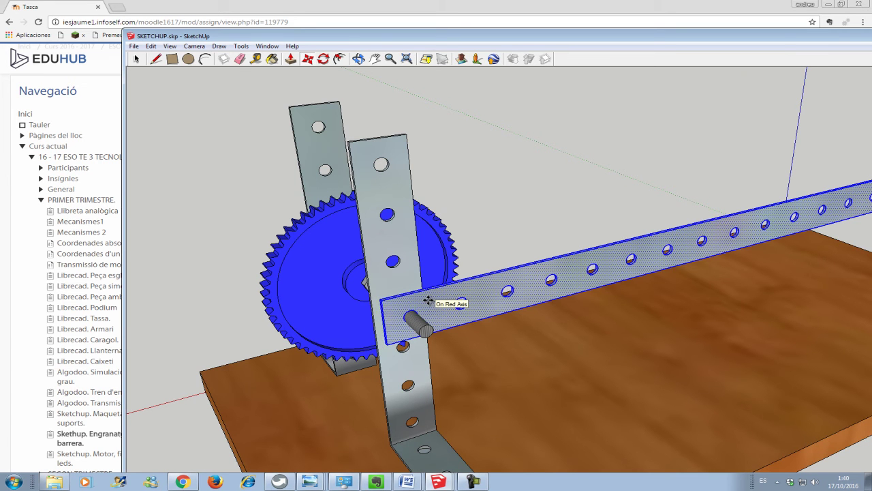
pyautogui.click(436, 301)
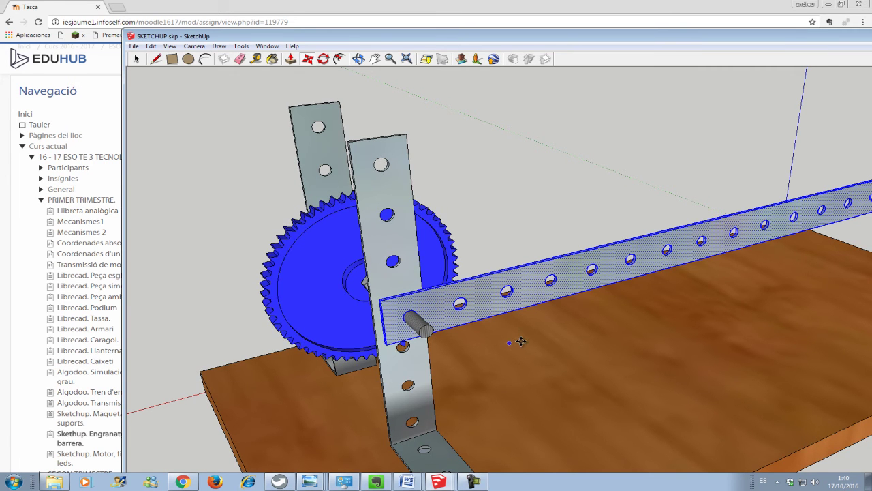
pyautogui.press('F4')
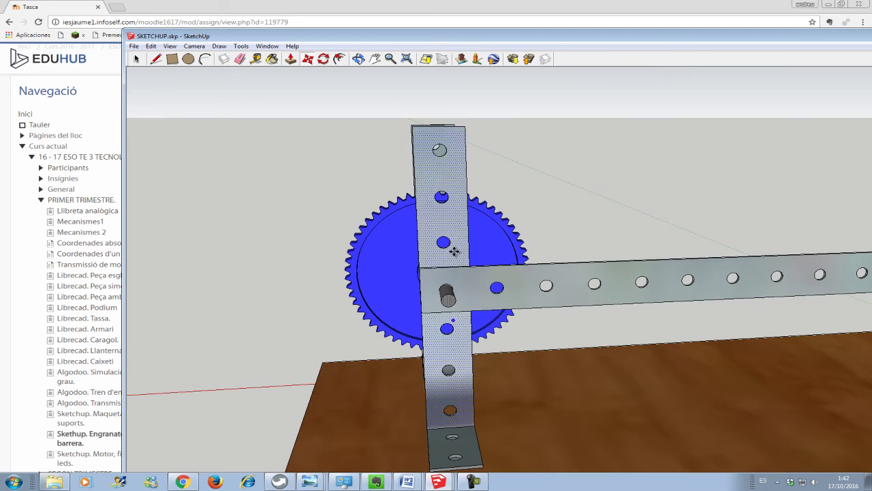
pyautogui.click(359, 60)
pyautogui.moveTo(286, 261)
pyautogui.mouseDown()
pyautogui.moveTo(645, 349)
pyautogui.moveTo(695, 306)
pyautogui.mouseUp()
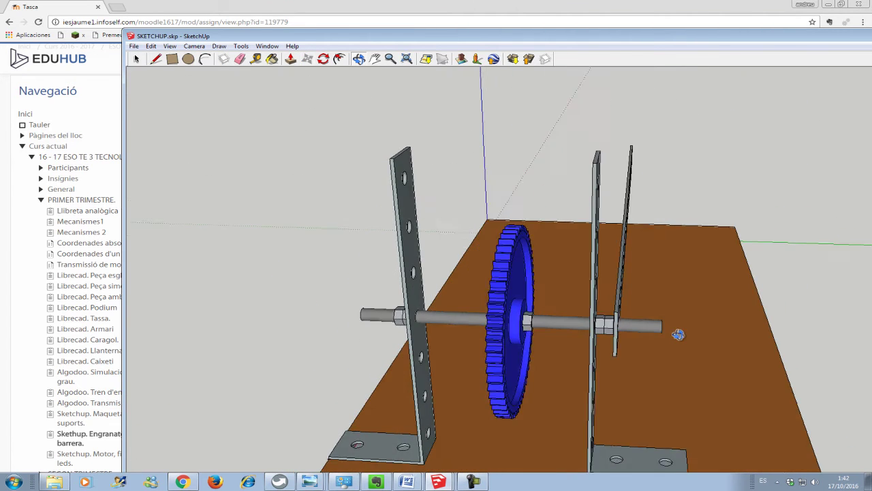
pyautogui.moveTo(694, 344); pyautogui.dragTo(702, 366)
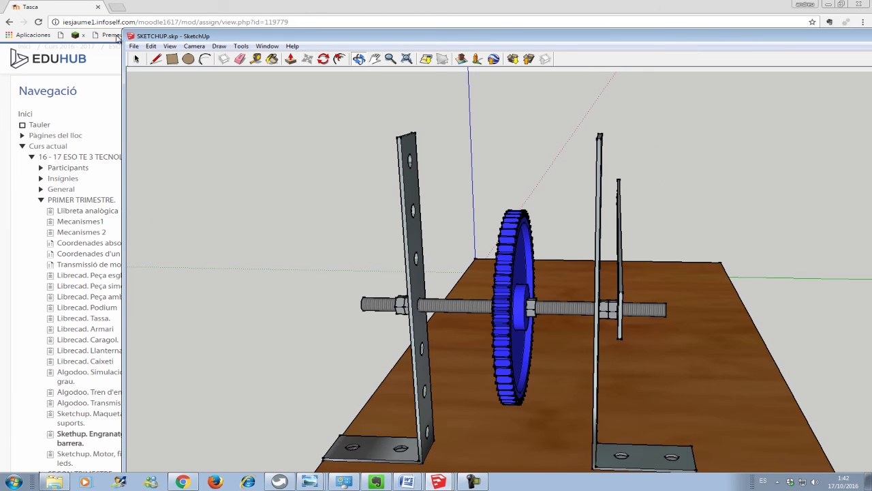
pyautogui.click(137, 60)
pyautogui.click(614, 310)
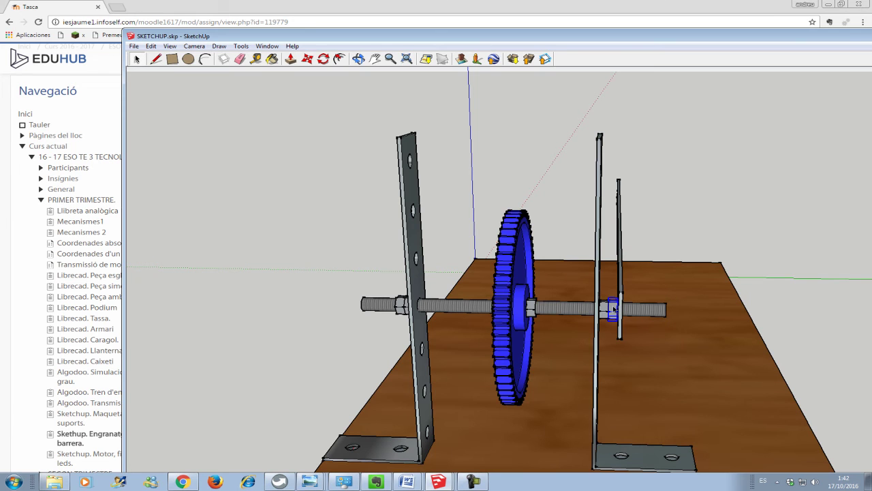
pyautogui.press('m')
pyautogui.click(613, 307)
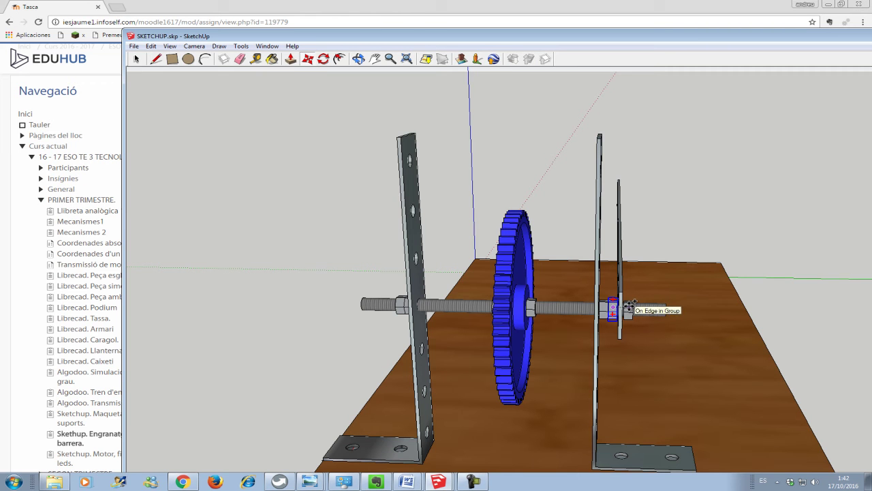
pyautogui.click(630, 308)
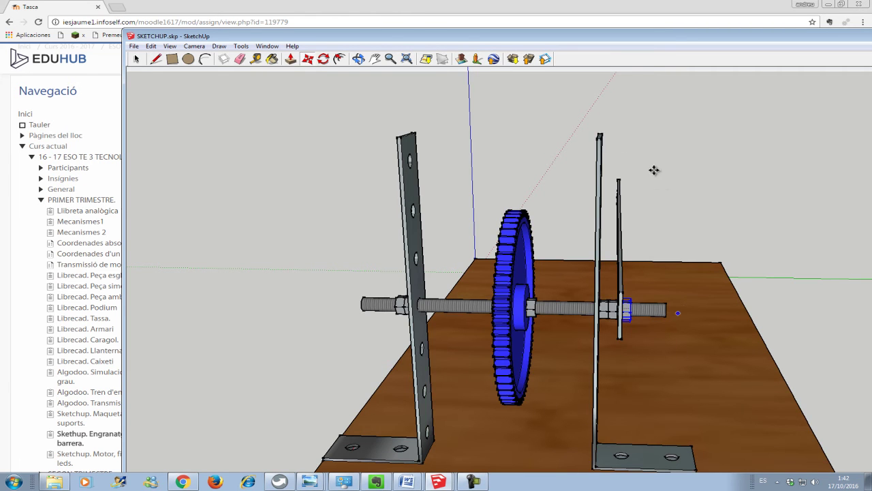
pyautogui.click(358, 58)
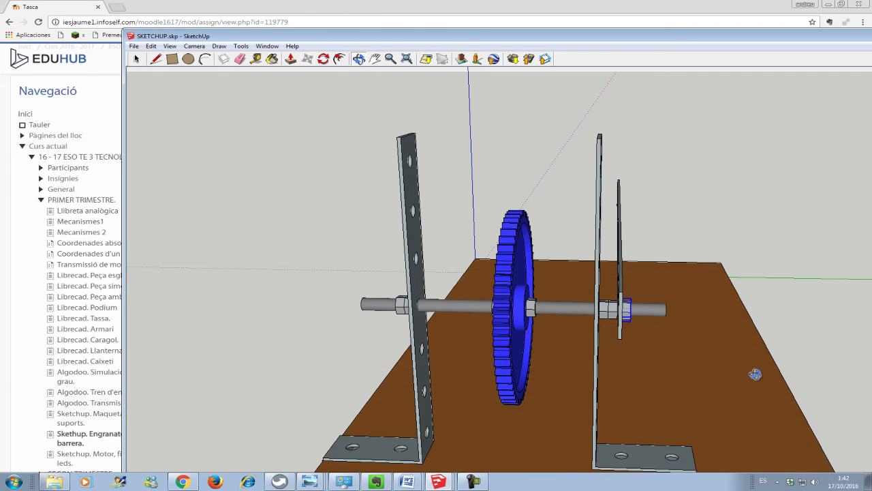
pyautogui.moveTo(588, 226); pyautogui.dragTo(493, 360)
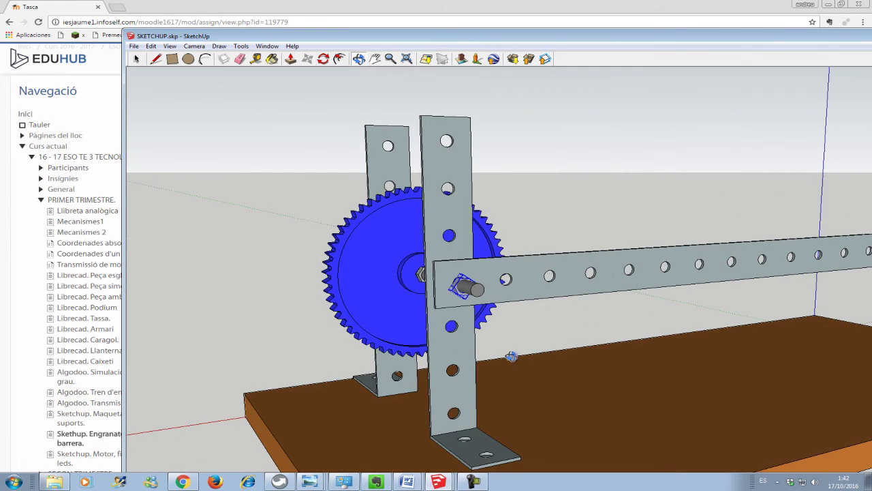
pyautogui.scroll(2, 508, 354)
pyautogui.scroll(2, 503, 348)
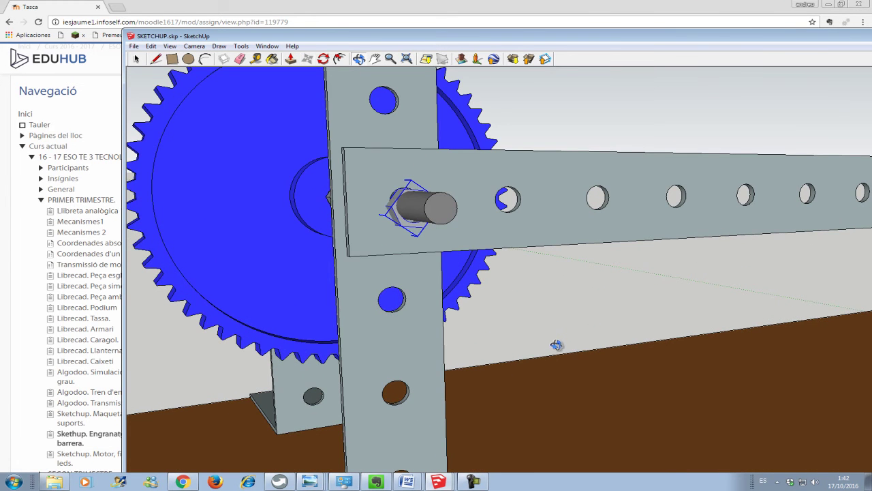
pyautogui.scroll(2, 555, 345)
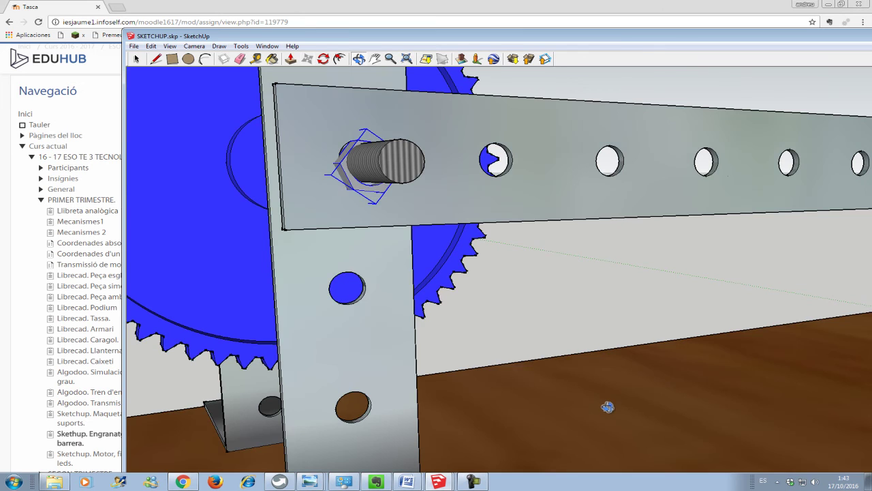
pyautogui.moveTo(609, 407); pyautogui.dragTo(443, 353)
pyautogui.moveTo(363, 326); pyautogui.dragTo(516, 331)
pyautogui.scroll(-2, 538, 324)
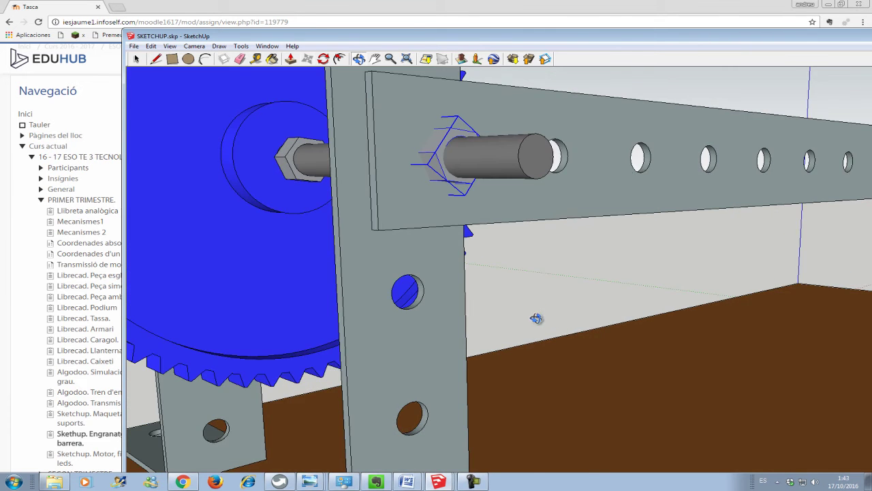
pyautogui.scroll(-3, 539, 333)
pyautogui.scroll(-2, 572, 357)
pyautogui.moveTo(591, 361); pyautogui.dragTo(521, 355)
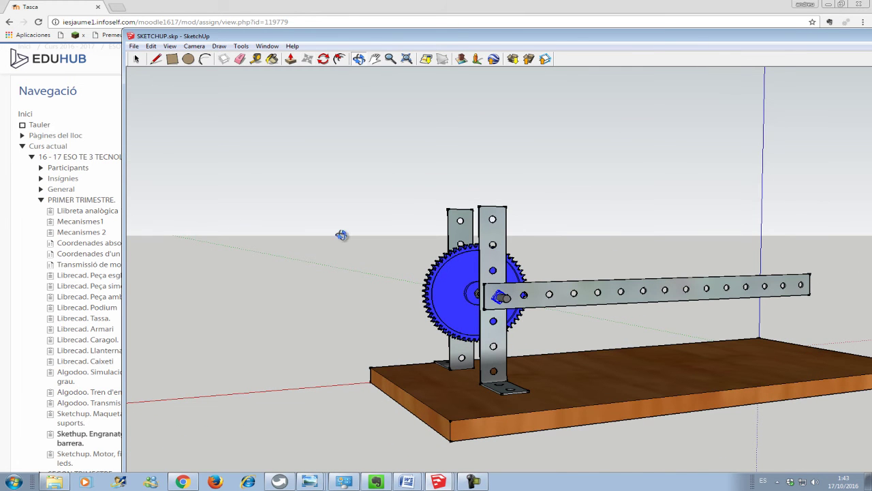
pyautogui.click(136, 60)
# - Clear the SketchUp selection and restore the browser to a smaller window showing the reference images
pyautogui.click(362, 310)
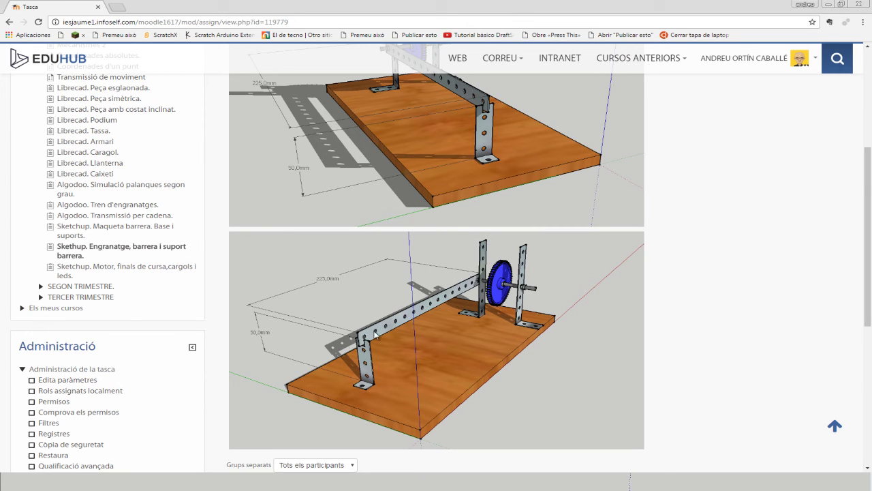
pyautogui.doubleClick(454, 15)
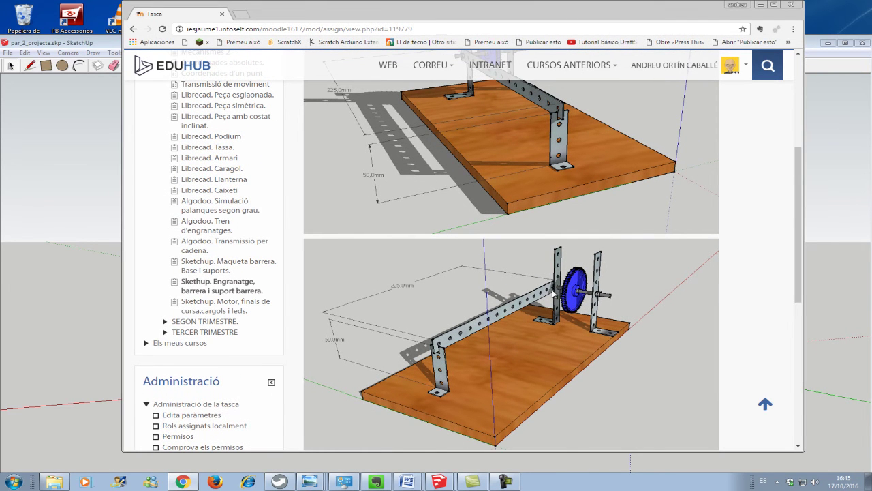
# - Minimise the browser and orbit SketchUp to a near-frontal view of the model
pyautogui.moveTo(584, 18)
pyautogui.mouseDown()
pyautogui.moveTo(368, 424)
pyautogui.moveTo(293, 410)
pyautogui.mouseUp()
pyautogui.moveTo(463, 408); pyautogui.dragTo(374, 404)
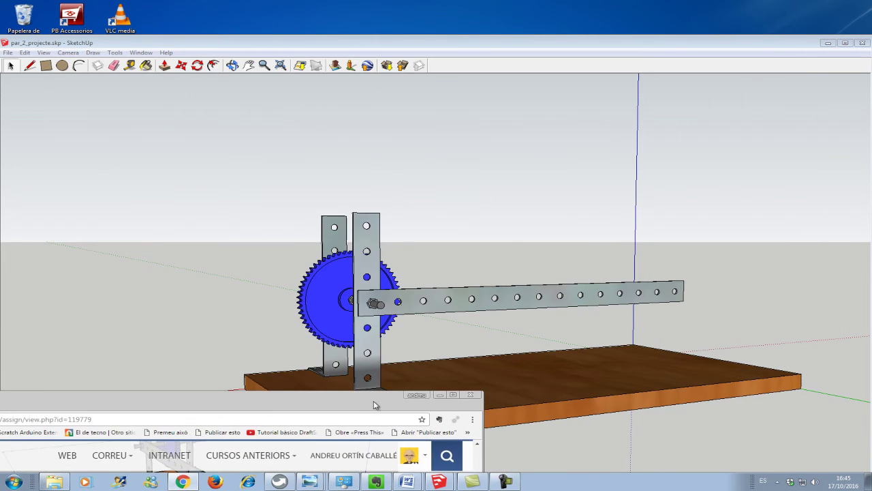
pyautogui.click(442, 395)
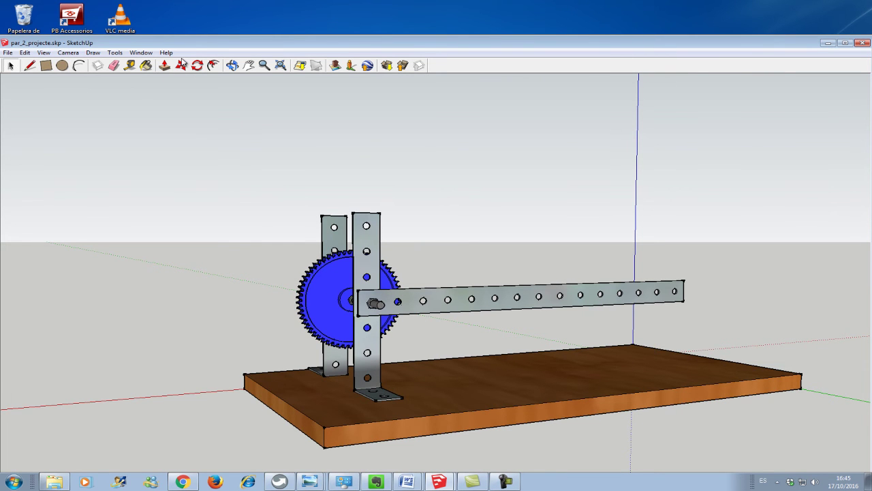
pyautogui.click(232, 65)
pyautogui.moveTo(514, 333); pyautogui.dragTo(407, 333)
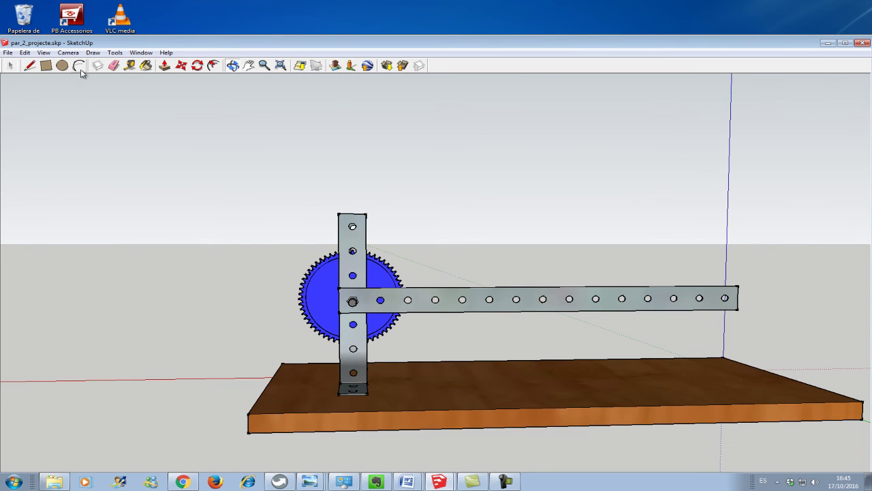
# - Draw the L profile's upright edge and short foot with lines left of the gear assembly
pyautogui.click(29, 65)
pyautogui.click(139, 271)
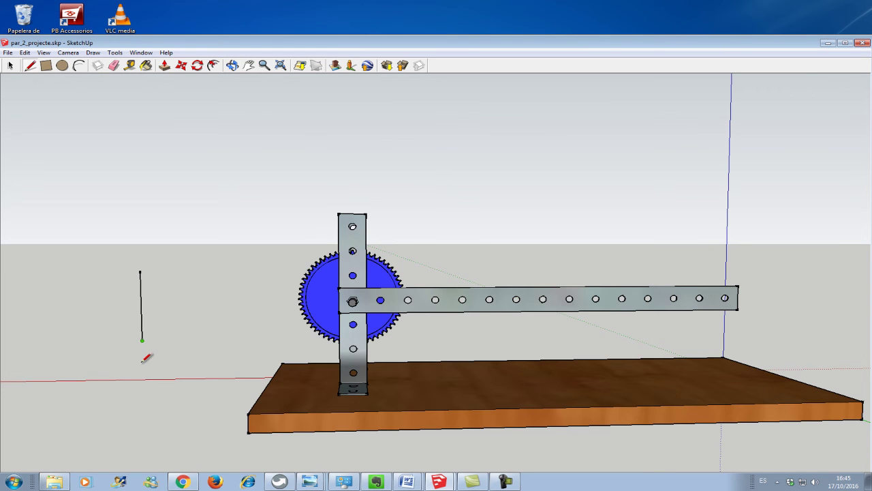
pyautogui.press('Escape')
pyautogui.click(141, 269)
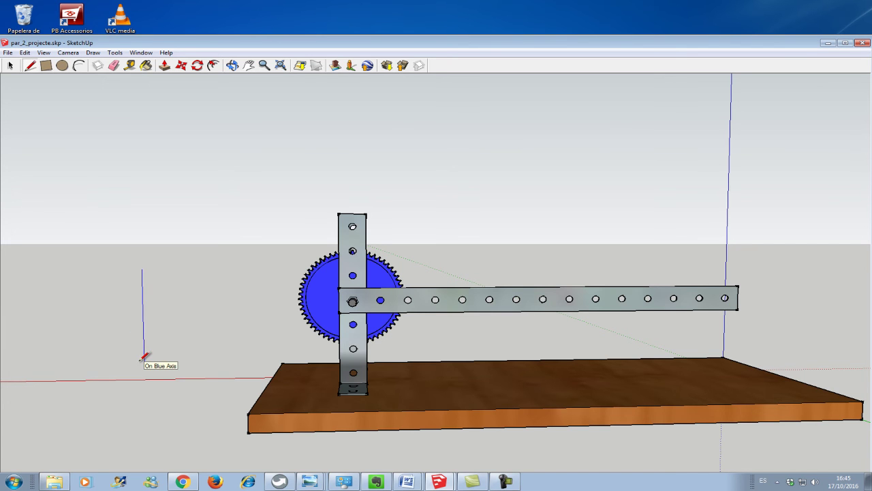
pyautogui.click(143, 356)
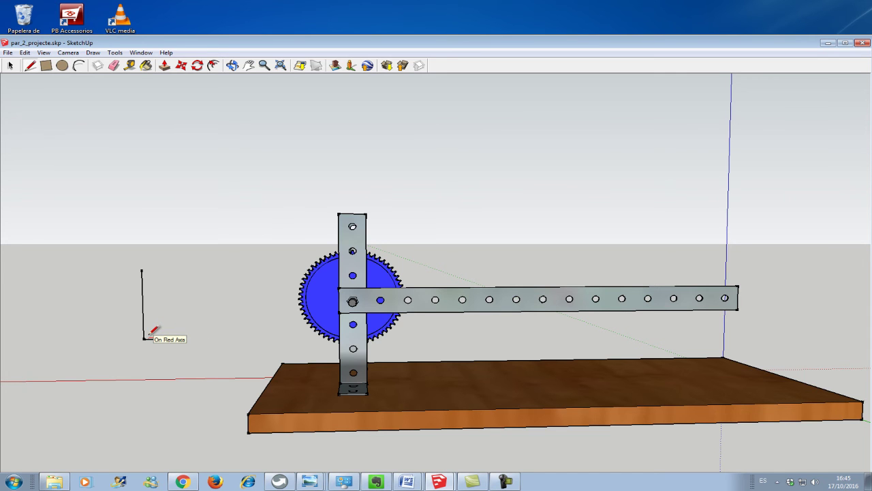
pyautogui.click(152, 334)
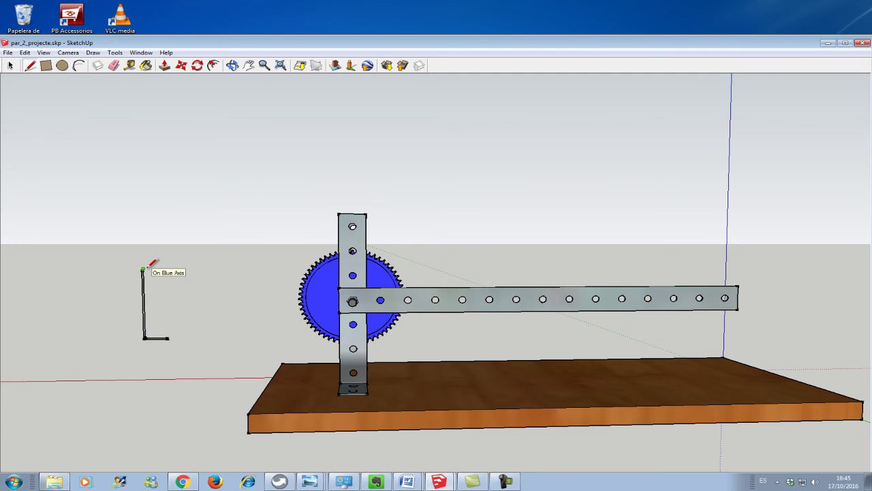
pyautogui.scroll(1, 145, 266)
pyautogui.scroll(2, 146, 263)
pyautogui.scroll(1, 145, 266)
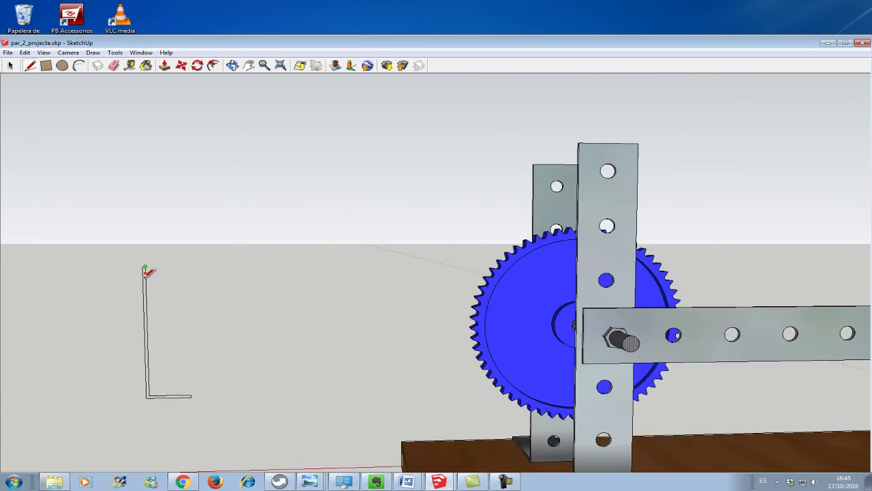
pyautogui.scroll(1, 144, 266)
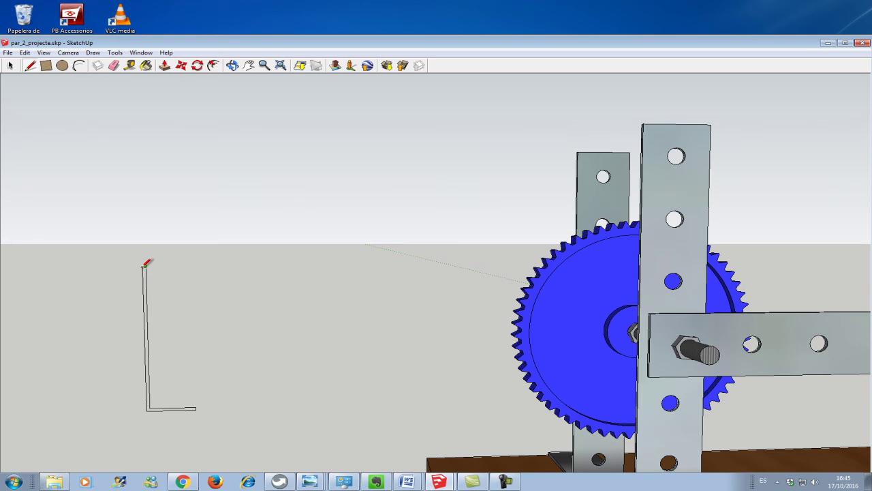
pyautogui.scroll(1, 92, 286)
pyautogui.scroll(2, 126, 267)
pyautogui.scroll(1, 144, 263)
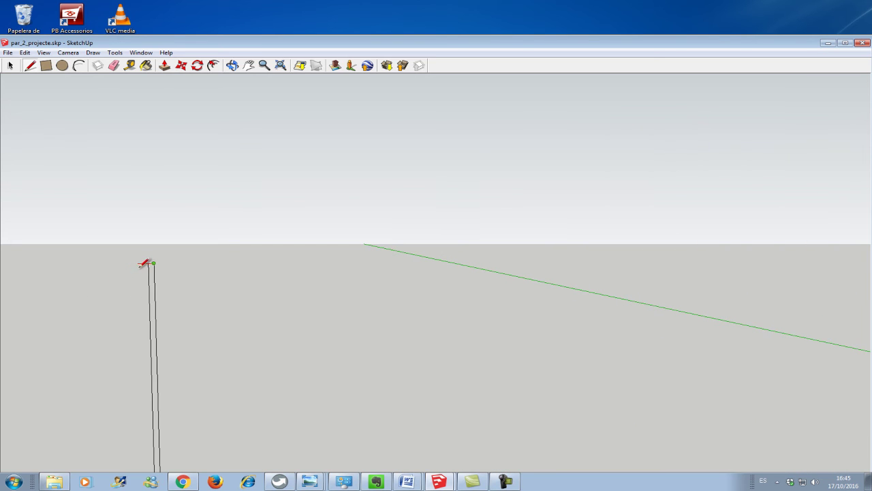
pyautogui.scroll(-1, 175, 366)
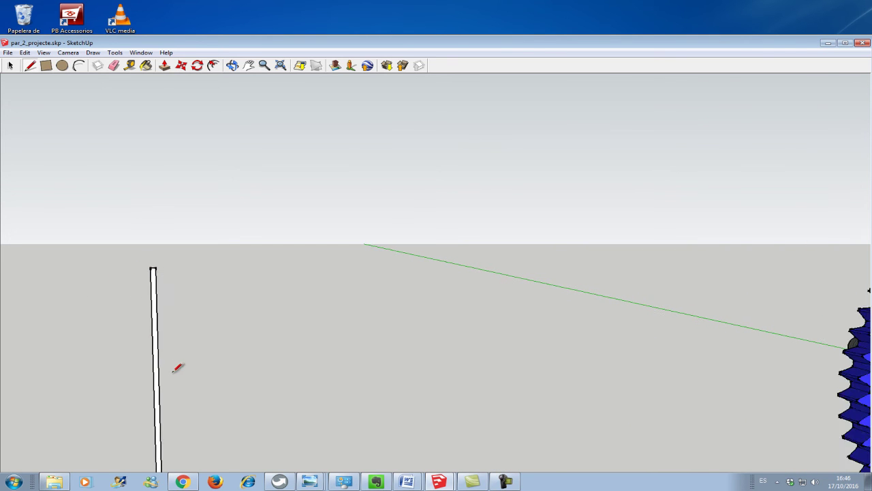
pyautogui.scroll(-2, 157, 286)
pyautogui.click(248, 65)
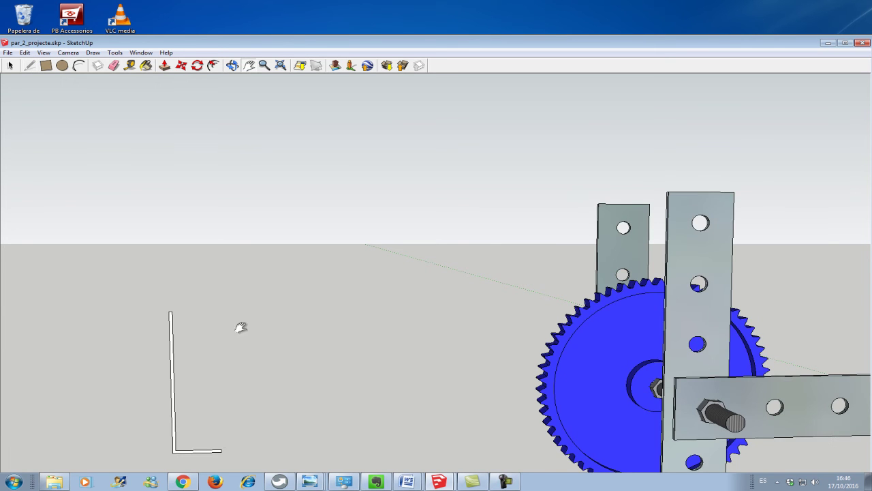
pyautogui.moveTo(225, 418); pyautogui.dragTo(232, 409)
# - Push/pull the L-shaped profile into a solid angle bracket, then orbit to view its foot
pyautogui.click(233, 65)
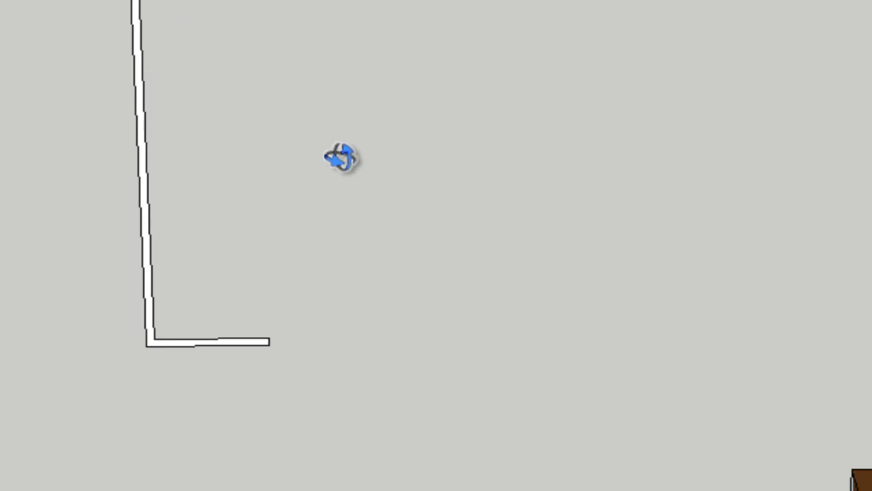
pyautogui.moveTo(340, 157)
pyautogui.mouseDown()
pyautogui.moveTo(107, 235)
pyautogui.moveTo(116, 158)
pyautogui.mouseUp()
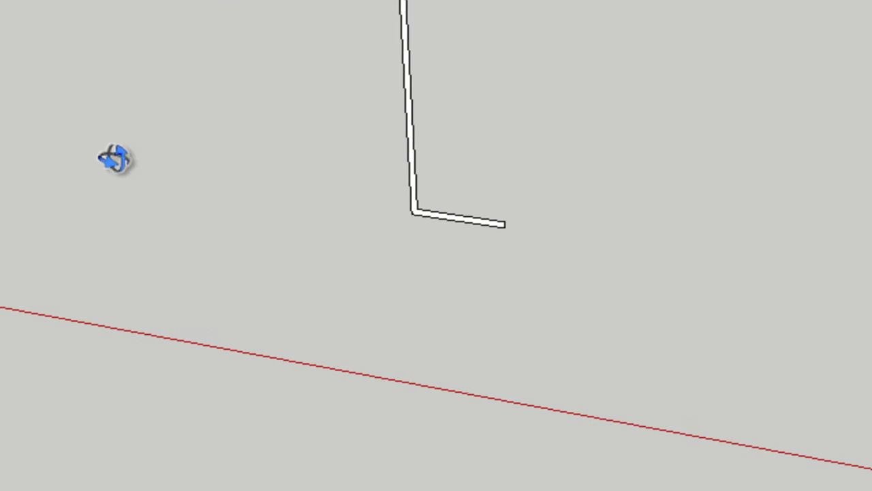
pyautogui.moveTo(541, 181); pyautogui.dragTo(423, 261)
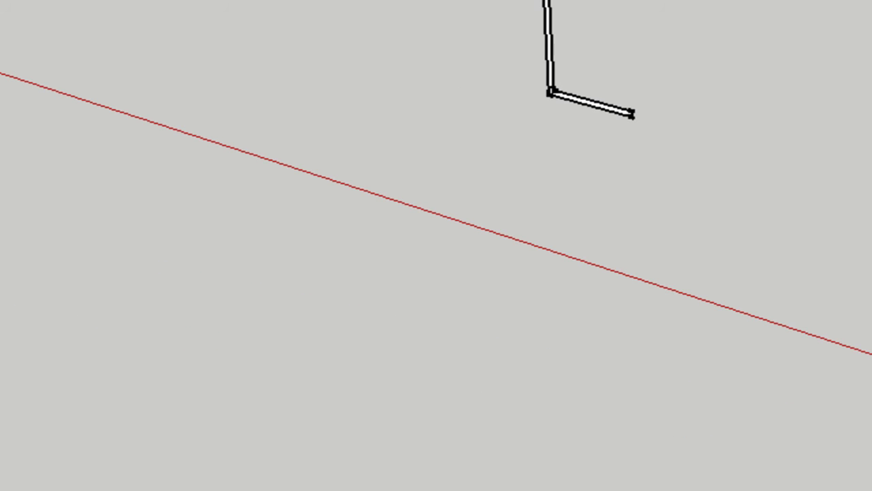
pyautogui.press('p')
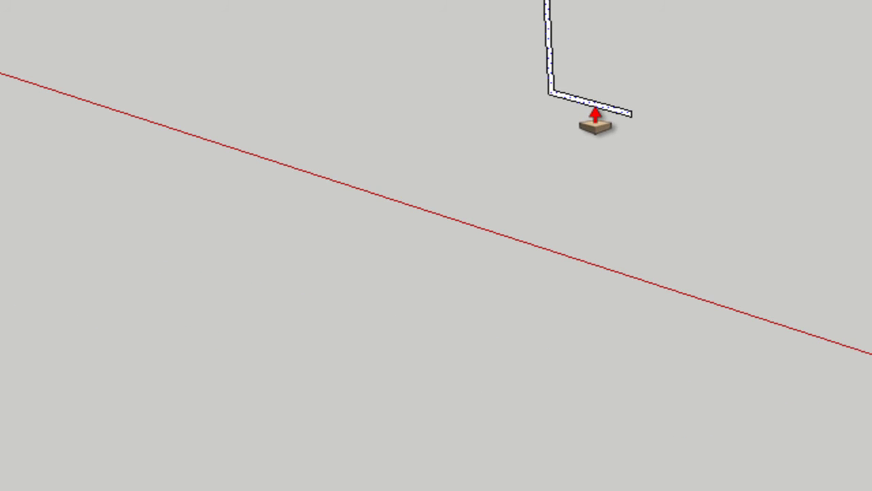
pyautogui.moveTo(594, 121); pyautogui.dragTo(631, 103)
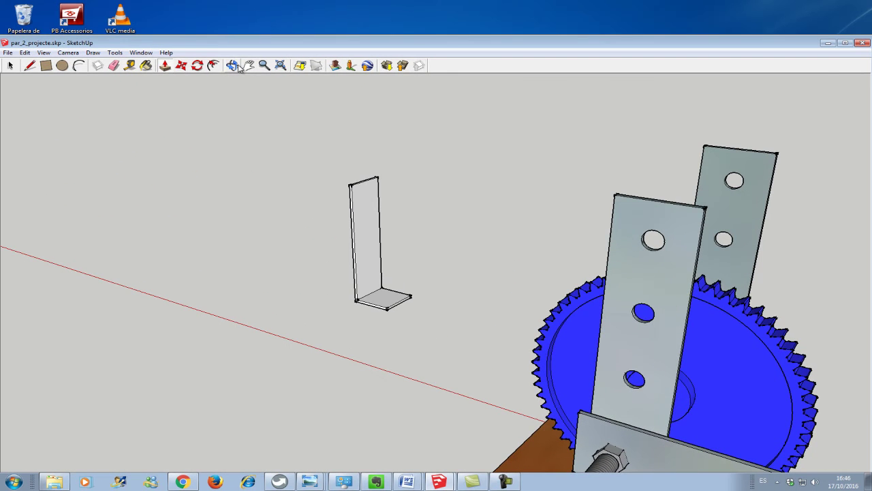
pyautogui.click(232, 64)
pyautogui.moveTo(506, 236)
pyautogui.mouseDown()
pyautogui.moveTo(454, 294)
pyautogui.moveTo(331, 336)
pyautogui.moveTo(607, 156)
pyautogui.moveTo(553, 160)
pyautogui.moveTo(517, 71)
pyautogui.mouseUp()
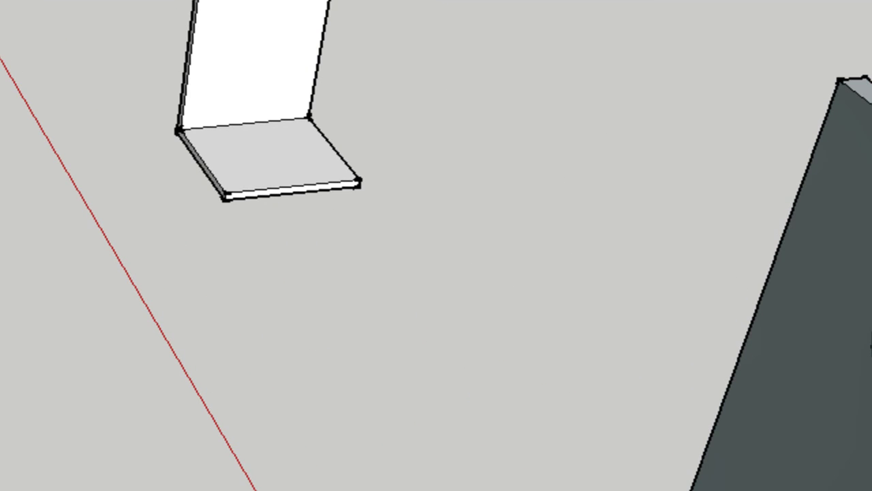
# - Place Tape Measure guides along the foot's front and back edges and across its middle
pyautogui.press('t')
pyautogui.click(244, 123)
pyautogui.click(290, 171)
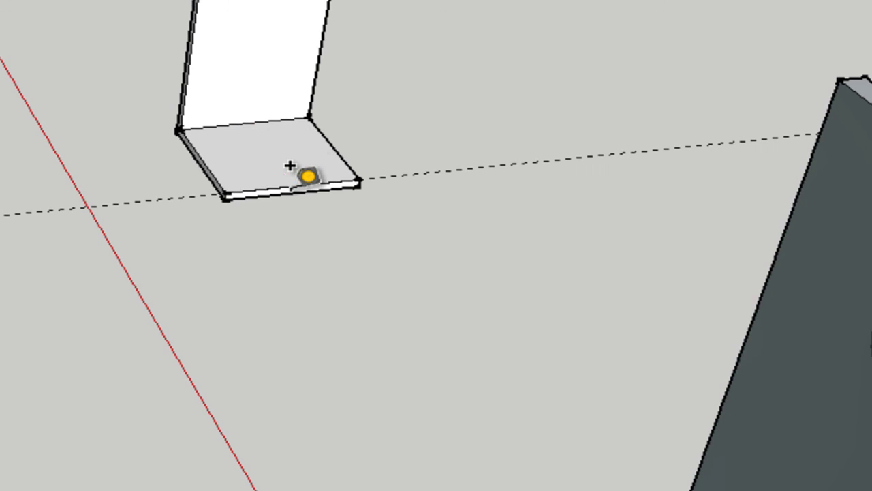
pyautogui.click(244, 123)
pyautogui.click(244, 122)
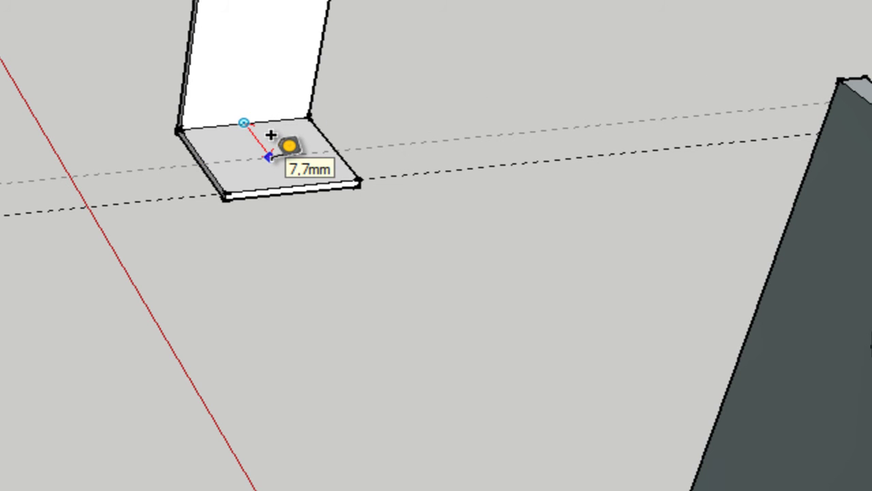
pyautogui.click(271, 134)
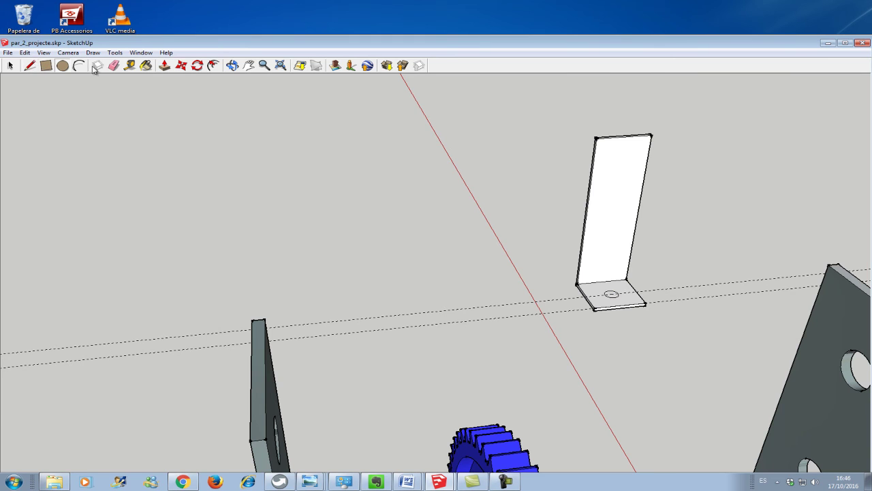
# - Add guides up the bracket's upright and draw a small hole circle where they cross
pyautogui.click(129, 64)
pyautogui.click(601, 281)
pyautogui.click(624, 137)
pyautogui.click(601, 281)
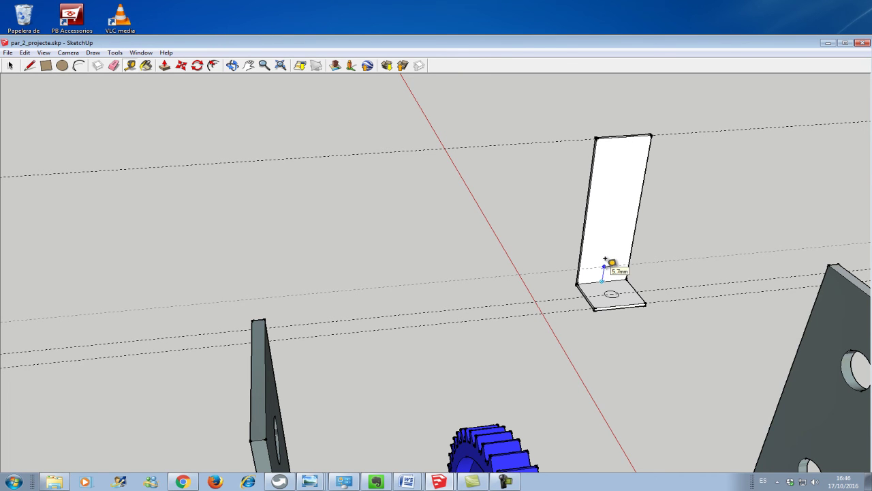
pyautogui.click(605, 259)
pyautogui.click(29, 65)
pyautogui.click(604, 261)
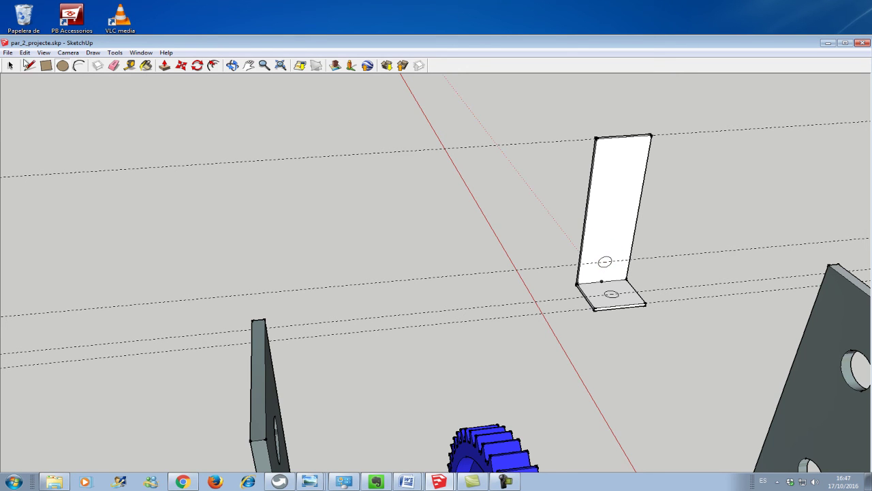
pyautogui.click(12, 66)
# - Delete the stray guide and copy the upright's hole circle upward twice with 2x spacing
pyautogui.press('Delete')
pyautogui.click(605, 261)
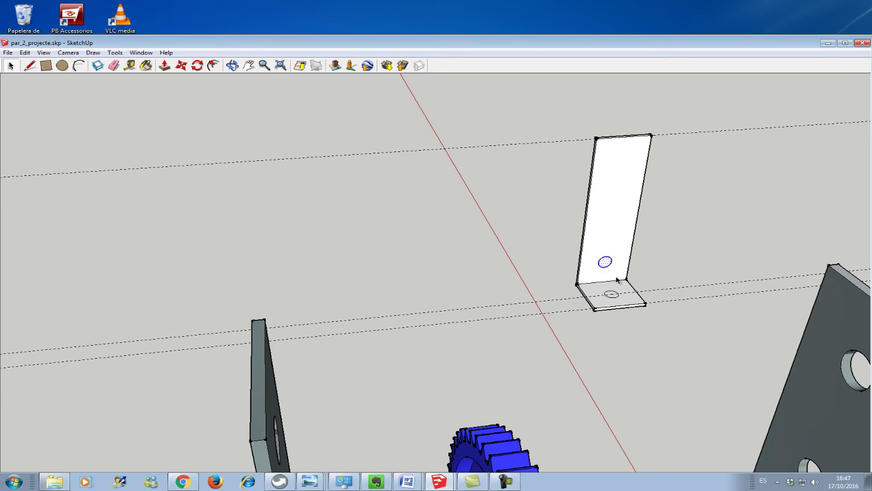
pyautogui.click(181, 68)
pyautogui.click(604, 262)
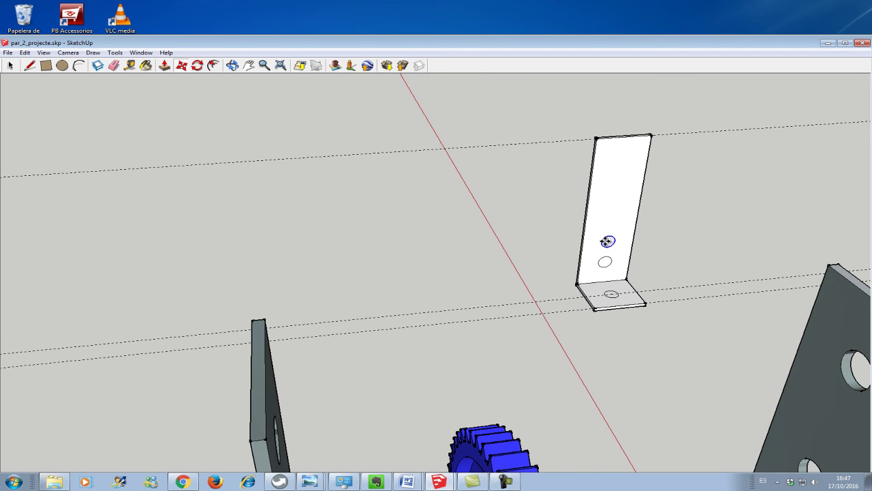
pyautogui.press('Return')
pyautogui.write('2x')
pyautogui.press('Return')
# - Try push/pulling the top hole's face, adjusting its depth and cancelling an unwanted push
pyautogui.scroll(-1, 208, 234)
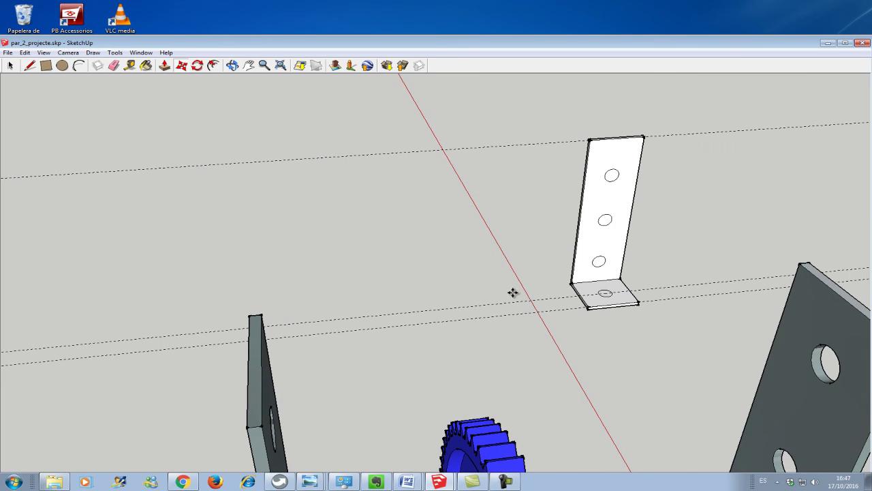
pyautogui.click(164, 65)
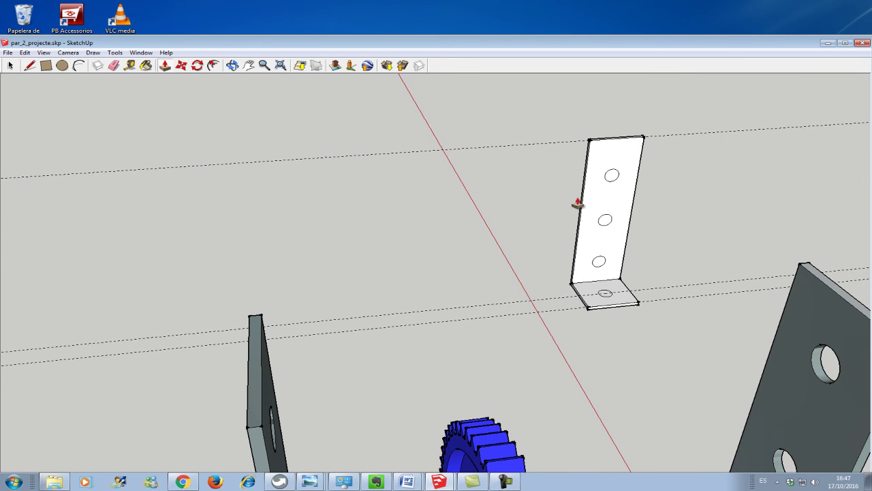
pyautogui.doubleClick(612, 179)
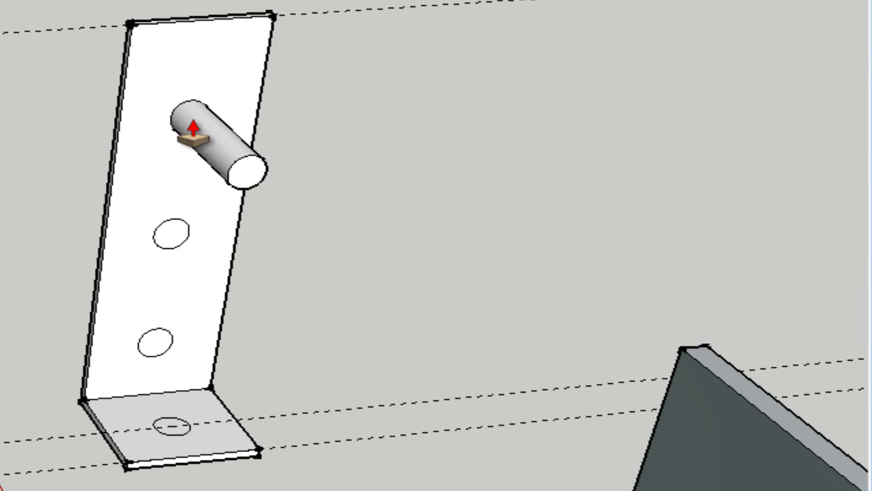
pyautogui.click(246, 170)
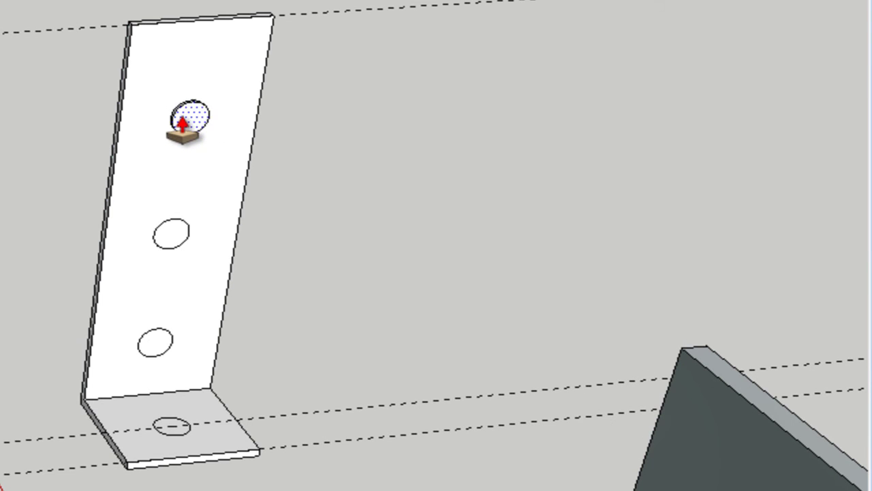
pyautogui.click(181, 125)
pyautogui.doubleClick(180, 124)
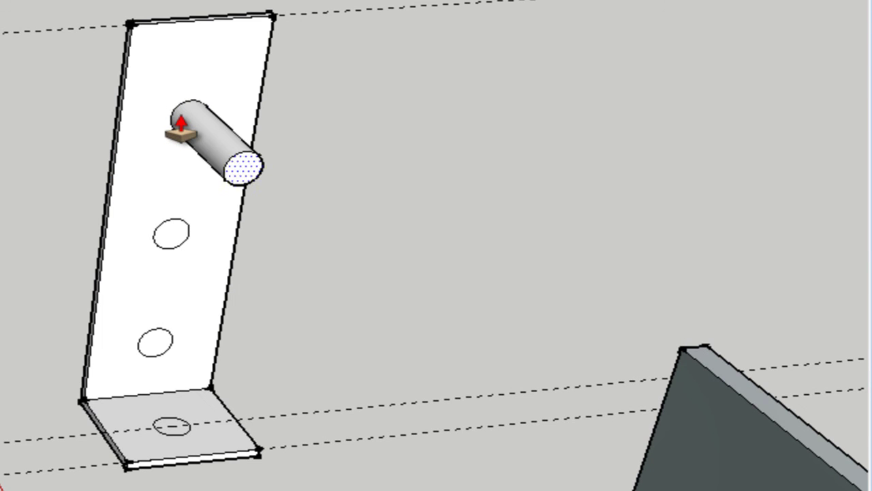
pyautogui.click(238, 171)
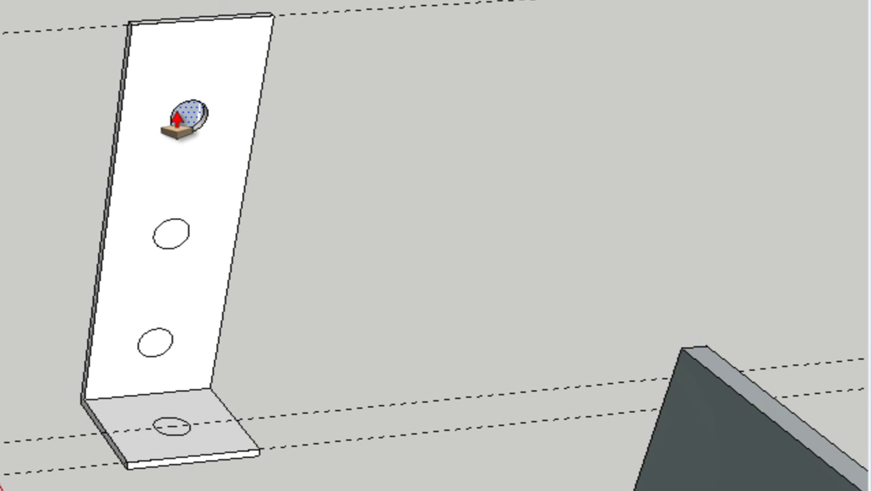
pyautogui.click(177, 122)
pyautogui.click(191, 123)
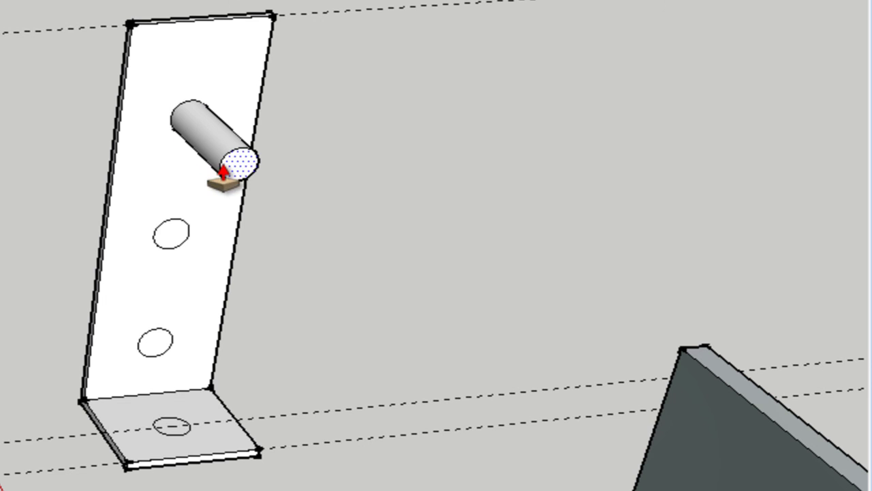
pyautogui.press('Escape')
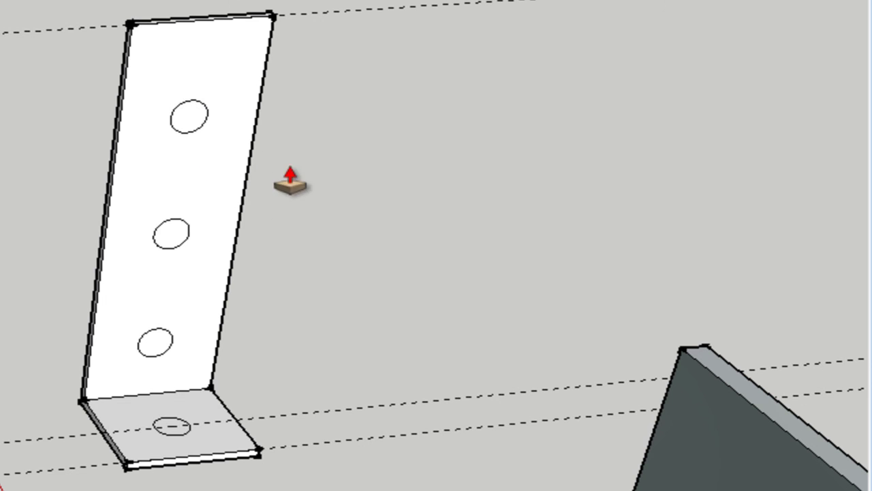
# - Cut the top, middle and bottom upright holes and the flange hole through the plate
pyautogui.click(184, 126)
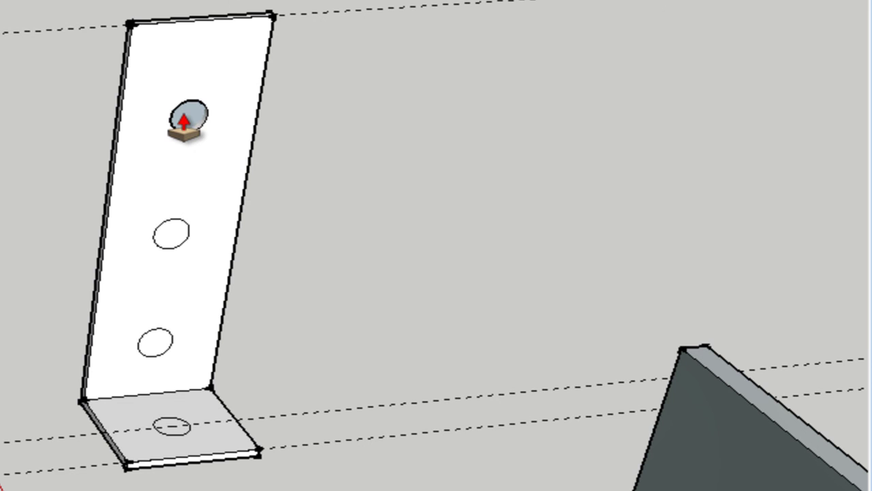
pyautogui.click(184, 123)
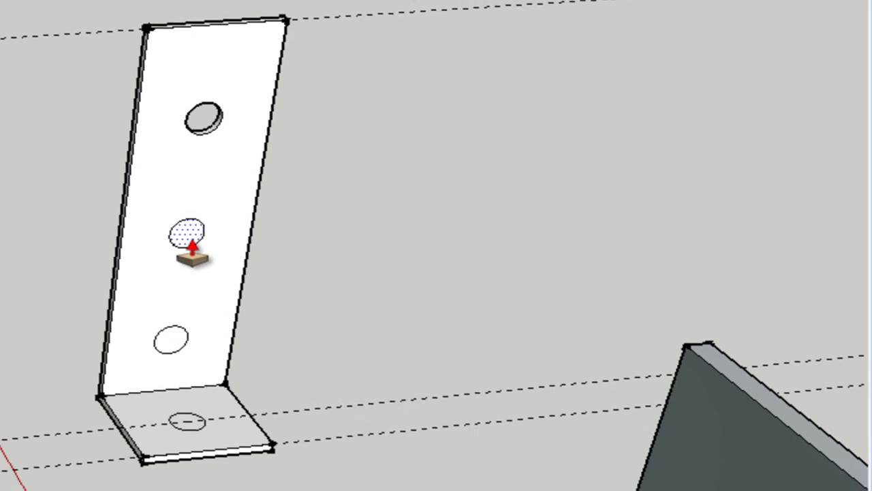
pyautogui.doubleClick(511, 229)
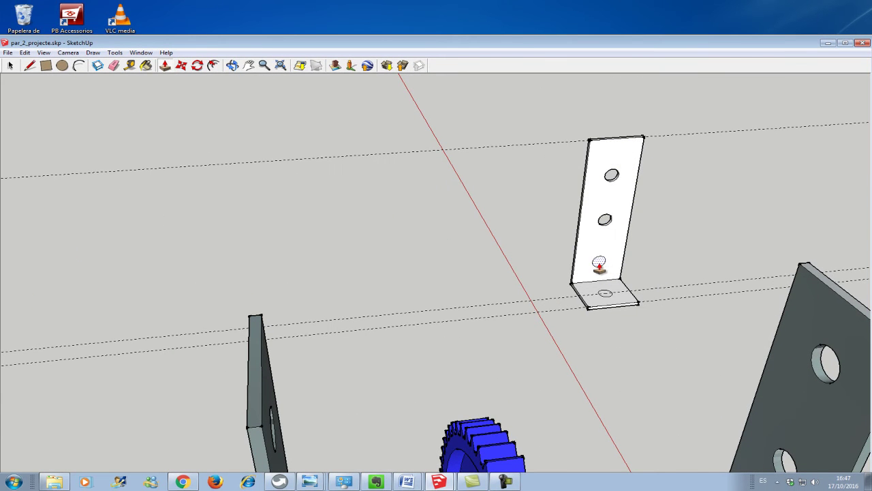
pyautogui.doubleClick(598, 265)
pyautogui.doubleClick(605, 297)
# - Window-select the perforated bracket and paint it with Metal > Metal_Panel
pyautogui.scroll(-1, 377, 180)
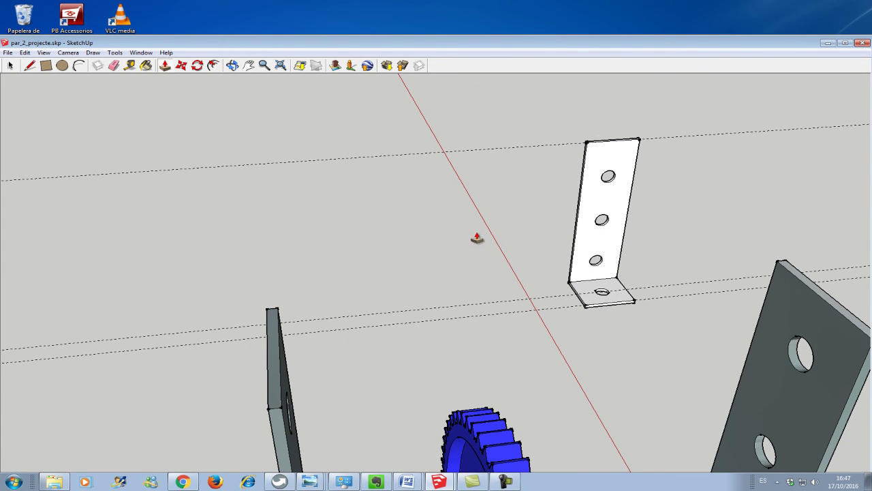
pyautogui.click(10, 65)
pyautogui.moveTo(558, 242); pyautogui.dragTo(685, 323)
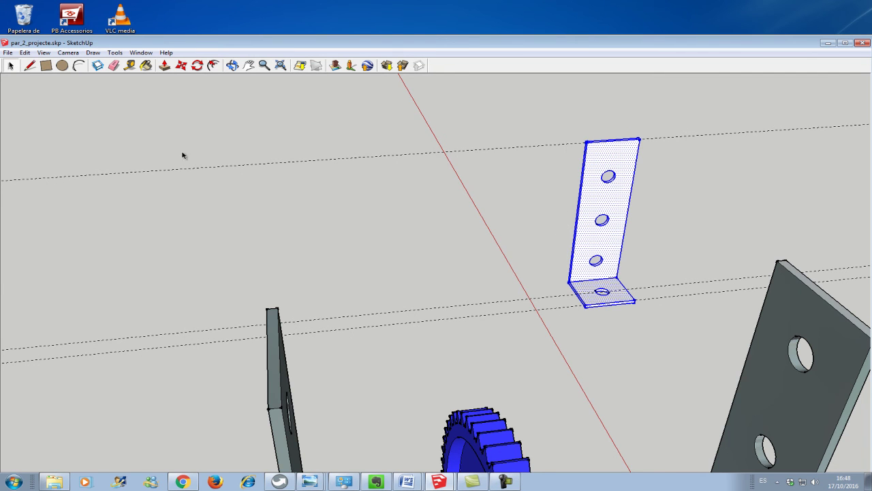
pyautogui.click(146, 66)
pyautogui.click(176, 394)
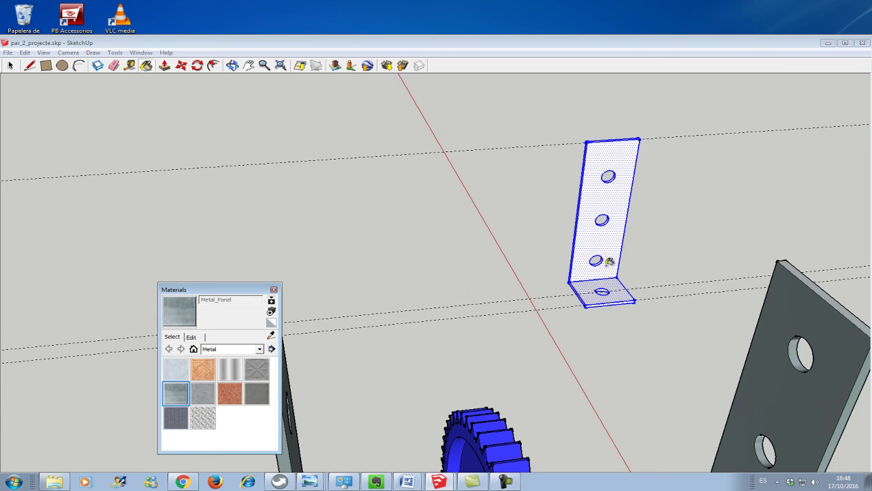
pyautogui.click(613, 229)
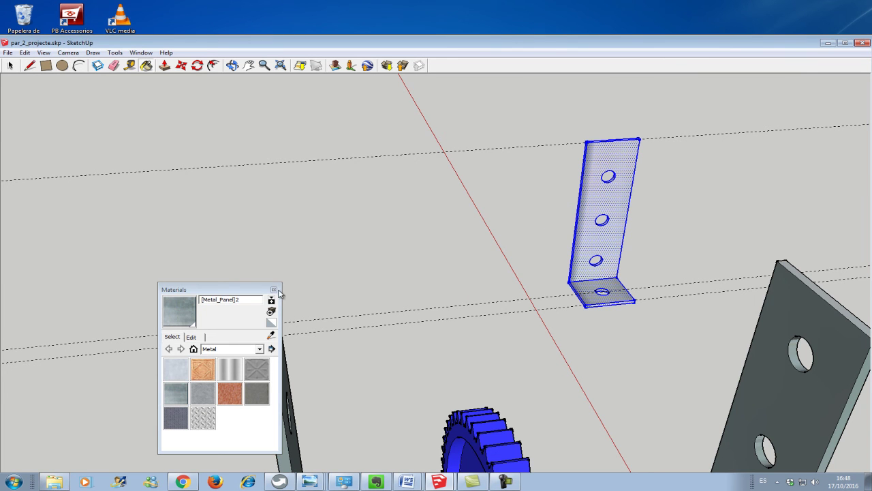
pyautogui.moveTo(310, 287); pyautogui.dragTo(647, 272, button='middle')
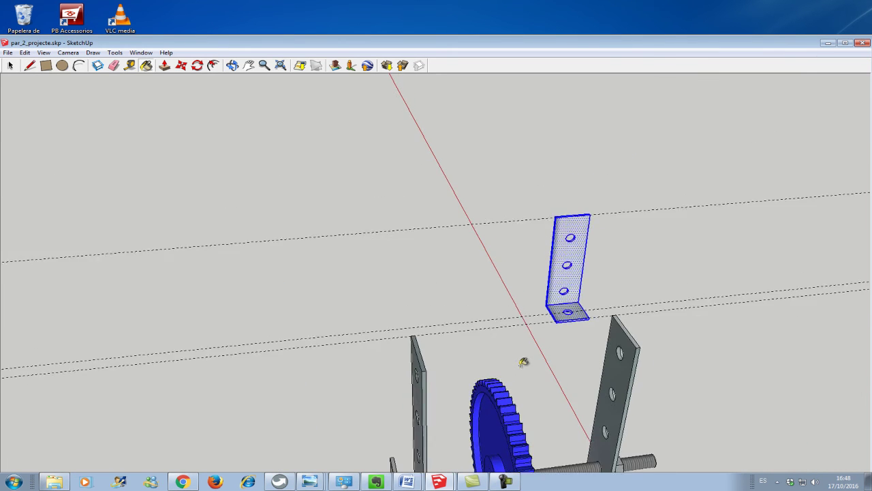
# - Zoom in on the upright's top and try a 10-unit line down from its midpoint, then undo it
pyautogui.scroll(2, 614, 259)
pyautogui.scroll(2, 559, 235)
pyautogui.scroll(2, 579, 222)
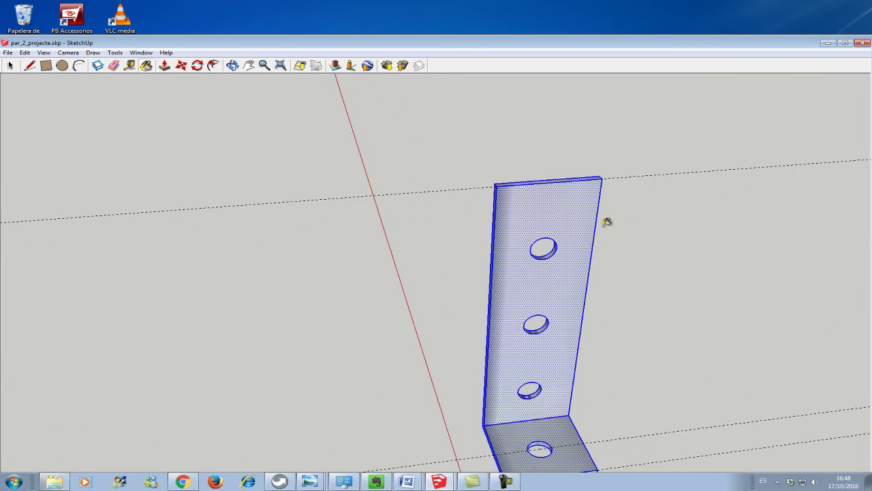
pyautogui.scroll(2, 606, 220)
pyautogui.click(29, 65)
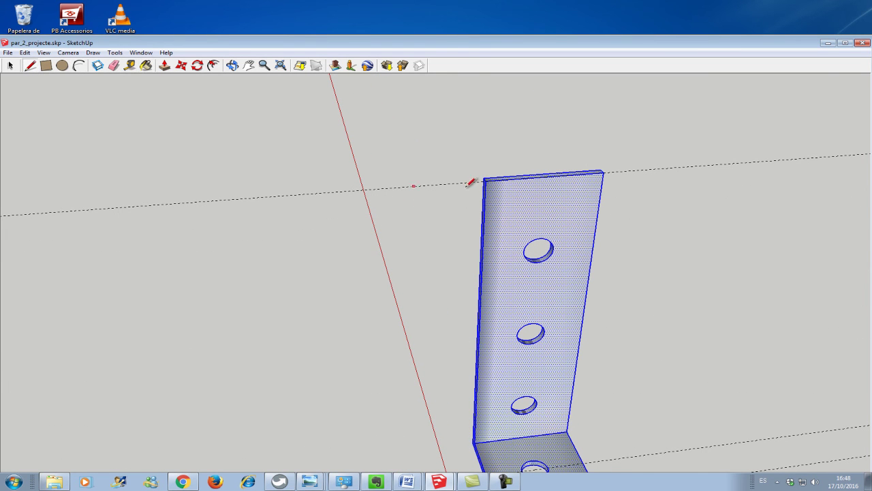
pyautogui.click(544, 190)
pyautogui.write('10')
pyautogui.press('Return')
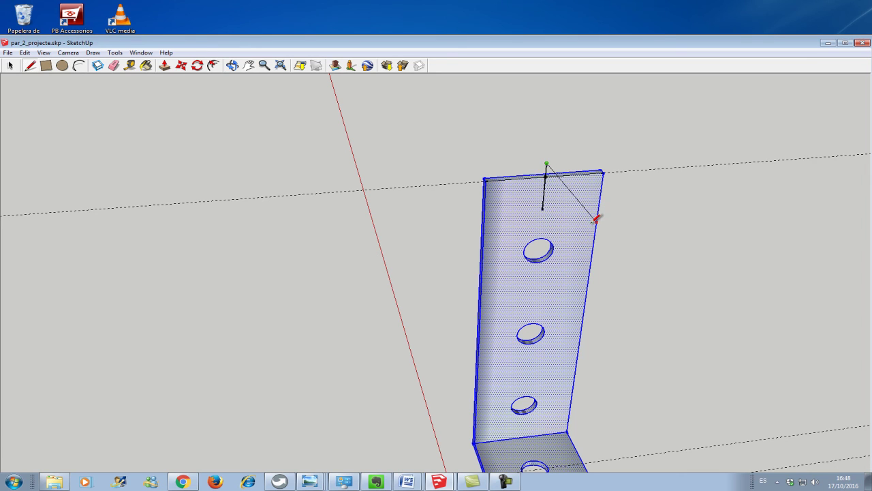
pyautogui.hotkey('ctrl', 'z')
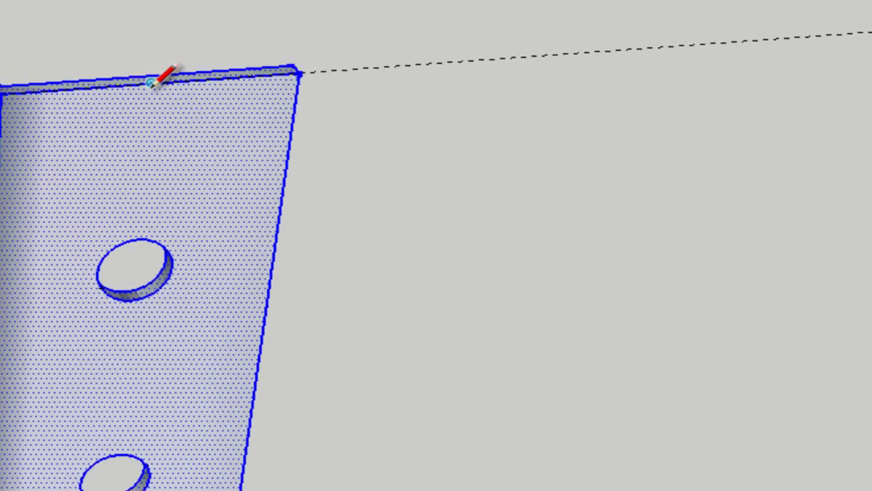
# - Draw two adjacent rectangles down from the top edge and select the edge dividing them
pyautogui.click(433, 151)
pyautogui.click(427, 215)
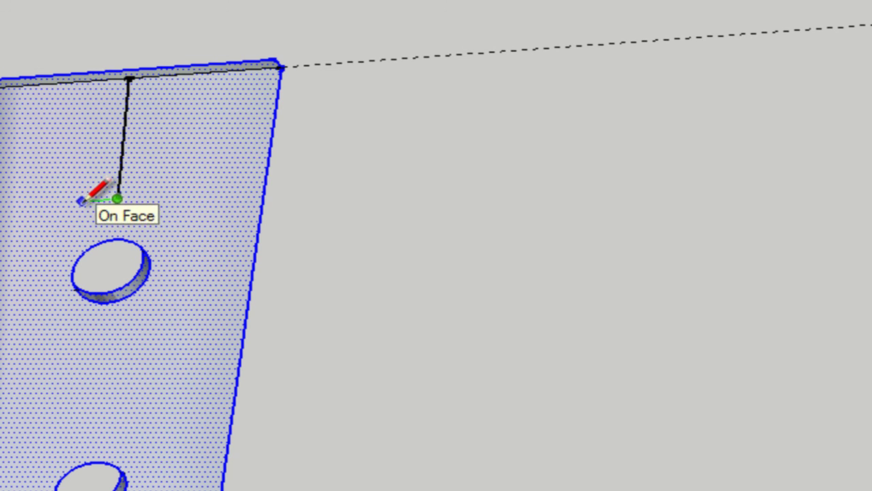
pyautogui.click(78, 201)
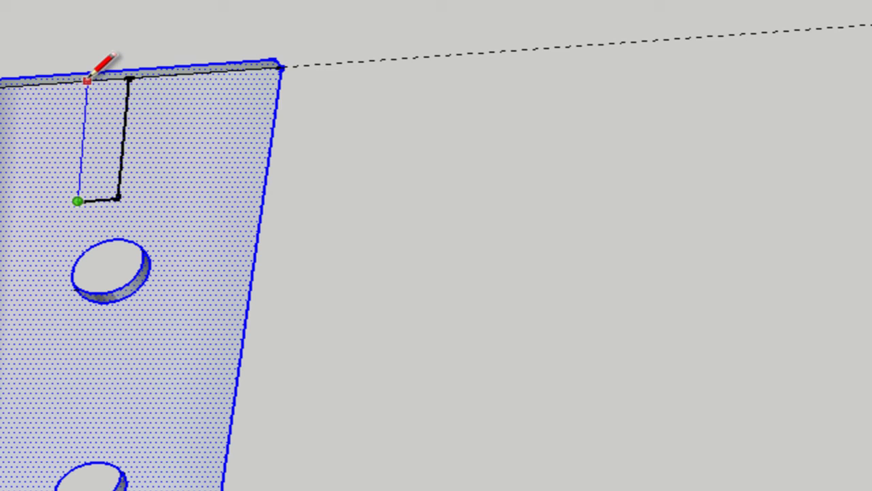
pyautogui.click(88, 80)
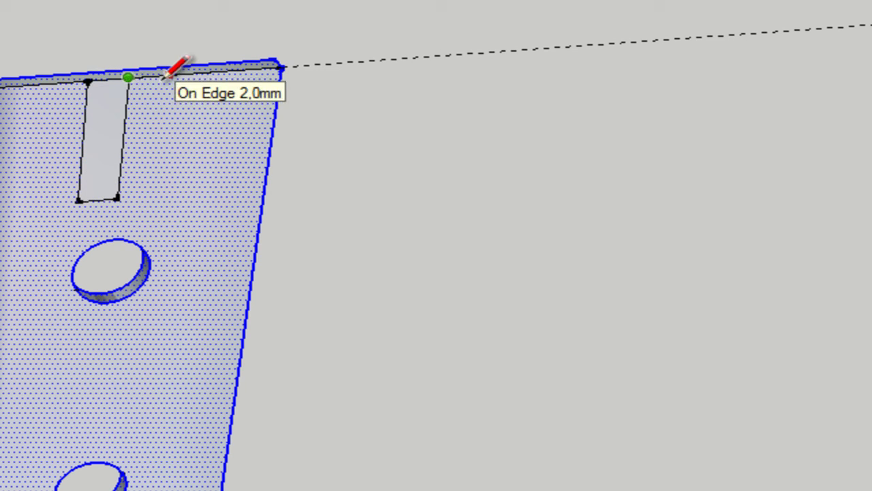
pyautogui.click(164, 75)
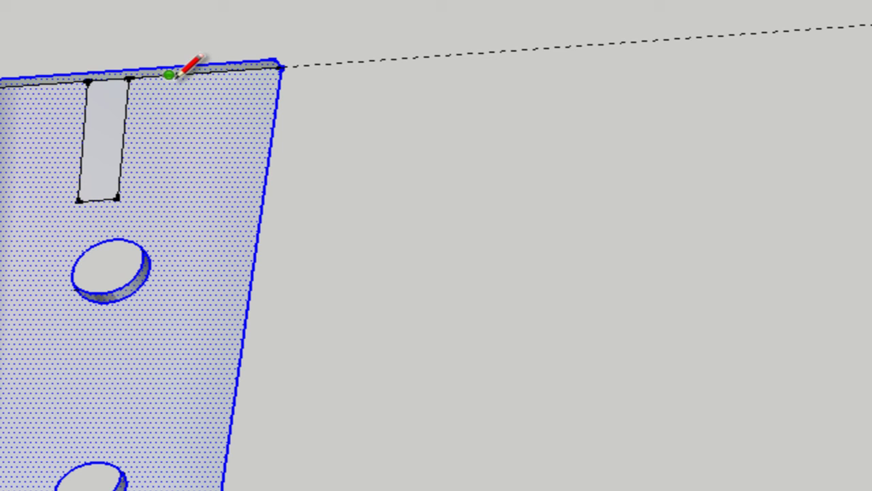
pyautogui.click(171, 183)
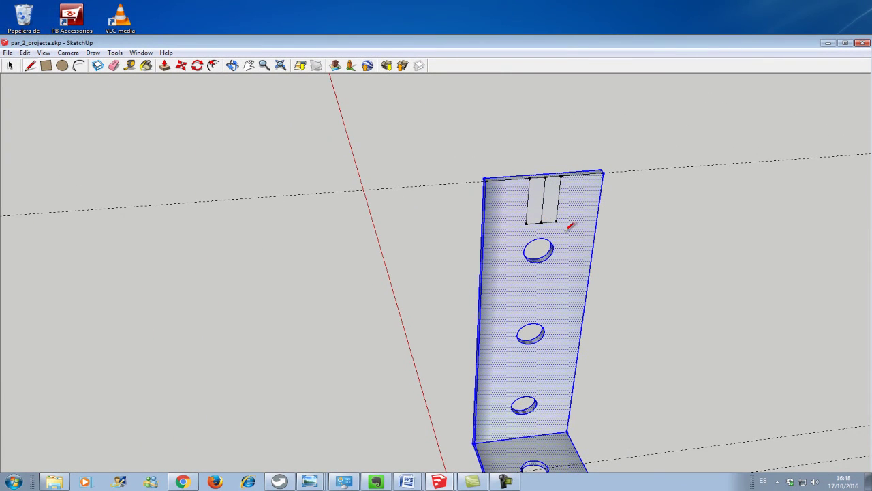
pyautogui.click(10, 65)
pyautogui.click(543, 204)
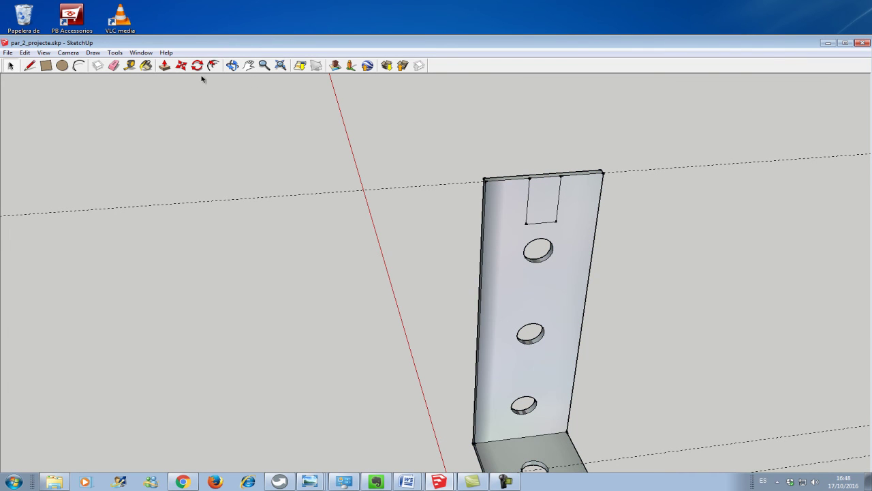
# - Push the slot rectangle through the bracket's top to open a notch
pyautogui.click(164, 66)
pyautogui.click(547, 207)
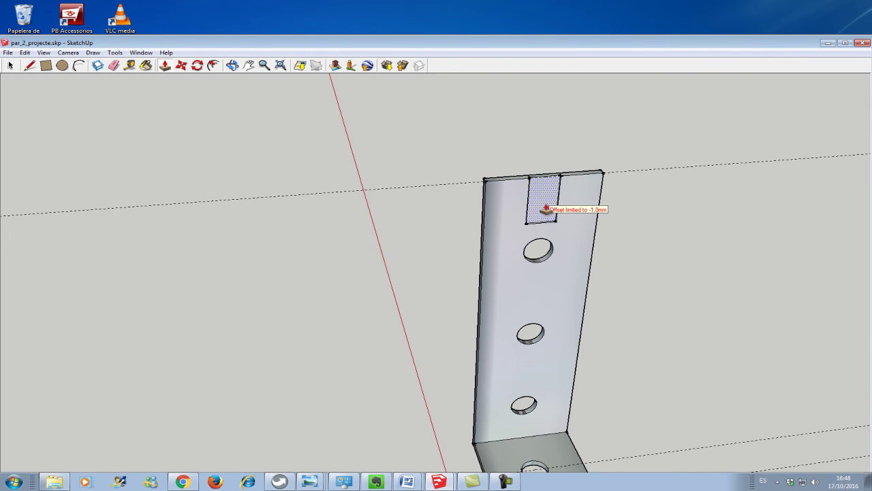
pyautogui.click(545, 206)
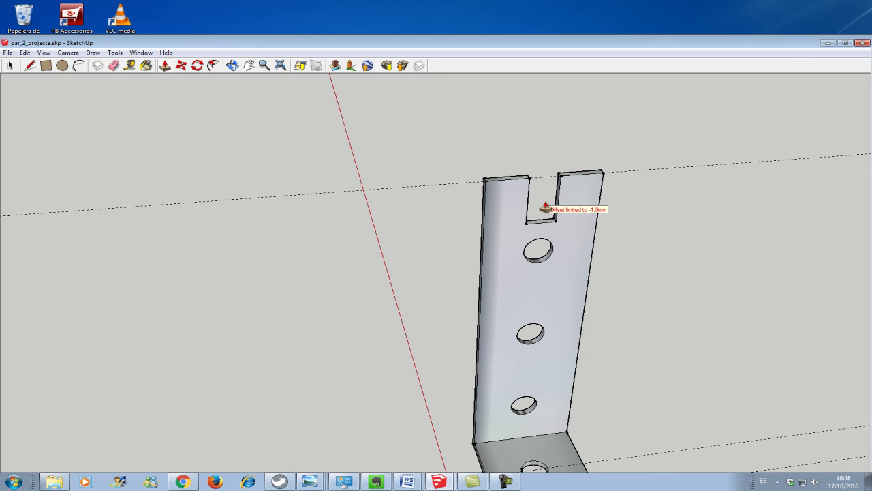
pyautogui.moveTo(552, 179)
pyautogui.mouseDown(button='middle')
pyautogui.moveTo(527, 195)
pyautogui.moveTo(592, 327)
pyautogui.mouseUp(button='middle')
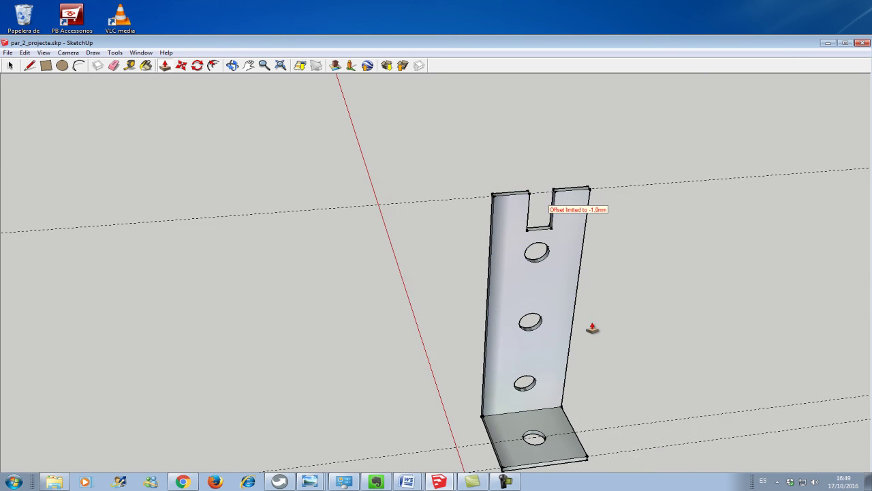
# - Box-select then deselect the slotted bracket, and zoom out to the full barrier model
pyautogui.click(10, 66)
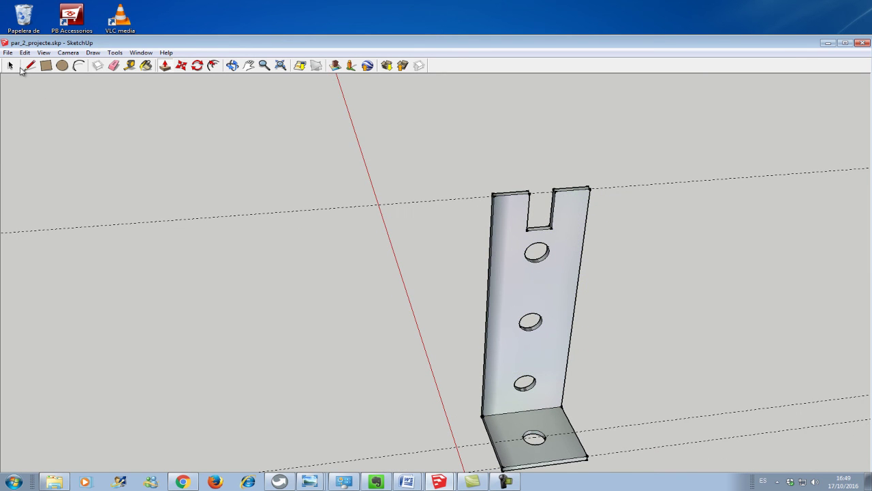
pyautogui.press('p')
pyautogui.moveTo(381, 143); pyautogui.dragTo(673, 480)
pyautogui.click(275, 180)
pyautogui.scroll(-1, 429, 361)
pyautogui.scroll(-1, 472, 306)
pyautogui.scroll(-1, 477, 320)
pyautogui.scroll(-1, 481, 331)
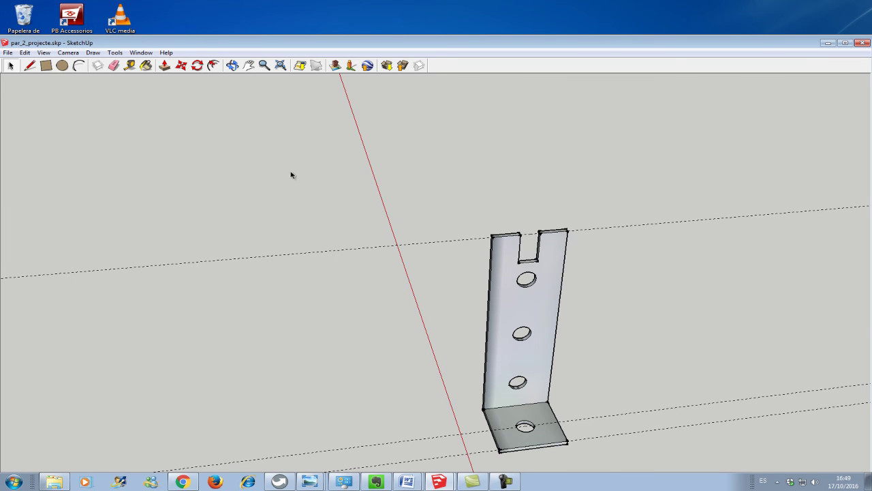
pyautogui.scroll(-1, 445, 416)
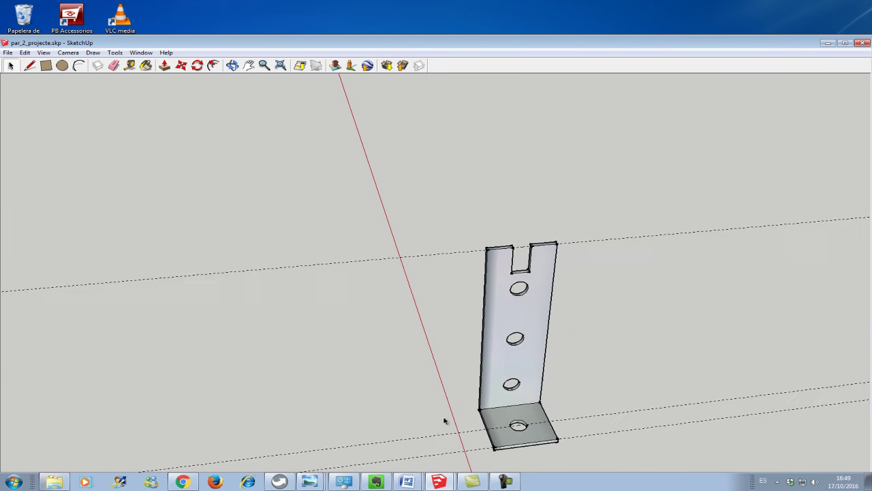
pyautogui.scroll(-2, 552, 415)
pyautogui.scroll(-1, 551, 415)
pyautogui.scroll(-1, 356, 259)
pyautogui.scroll(-1, 376, 272)
pyautogui.scroll(-1, 391, 272)
pyautogui.scroll(-1, 393, 269)
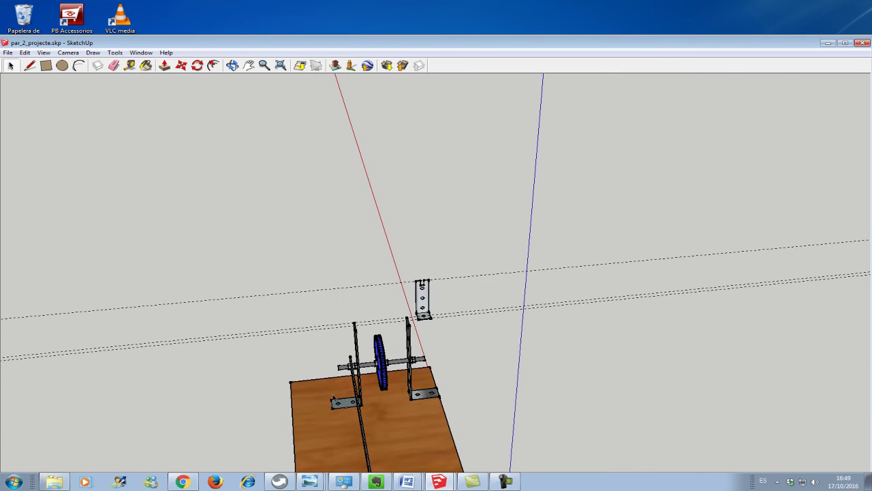
pyautogui.scroll(1, 429, 381)
pyautogui.scroll(1, 442, 379)
pyautogui.scroll(-2, 440, 378)
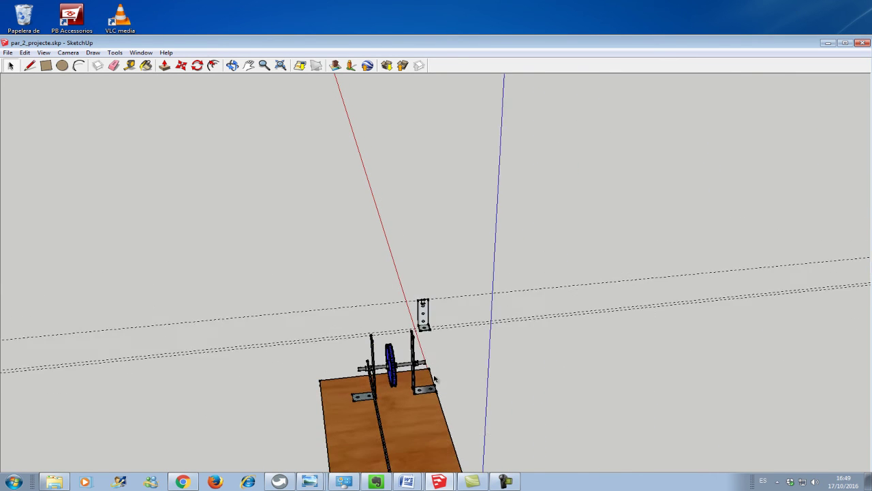
pyautogui.scroll(-2, 436, 375)
pyautogui.scroll(-1, 436, 378)
pyautogui.scroll(-1, 434, 402)
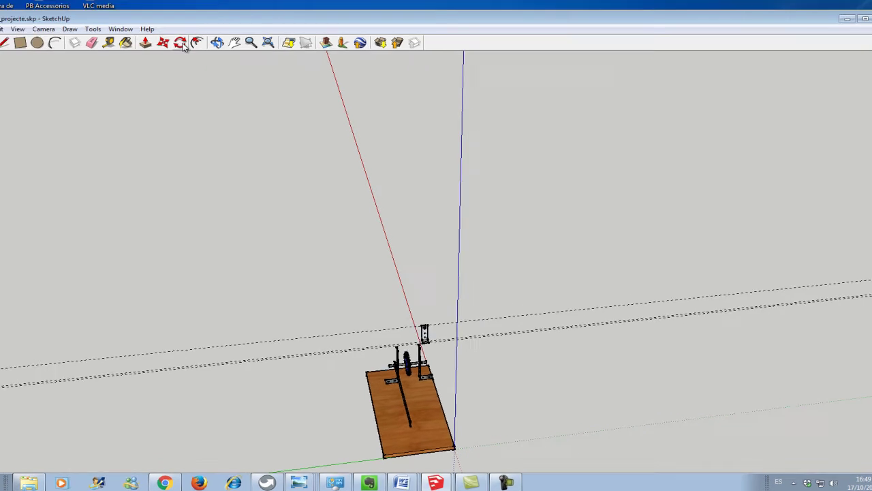
# - Box-select the floating slotted bracket and move it onto the board beside the arm's free end
pyautogui.moveTo(167, 418)
pyautogui.mouseDown(button='middle')
pyautogui.moveTo(370, 403)
pyautogui.moveTo(633, 263)
pyautogui.mouseUp(button='middle')
pyautogui.moveTo(98, 265)
pyautogui.mouseDown(button='middle')
pyautogui.moveTo(86, 385)
pyautogui.moveTo(94, 436)
pyautogui.mouseUp(button='middle')
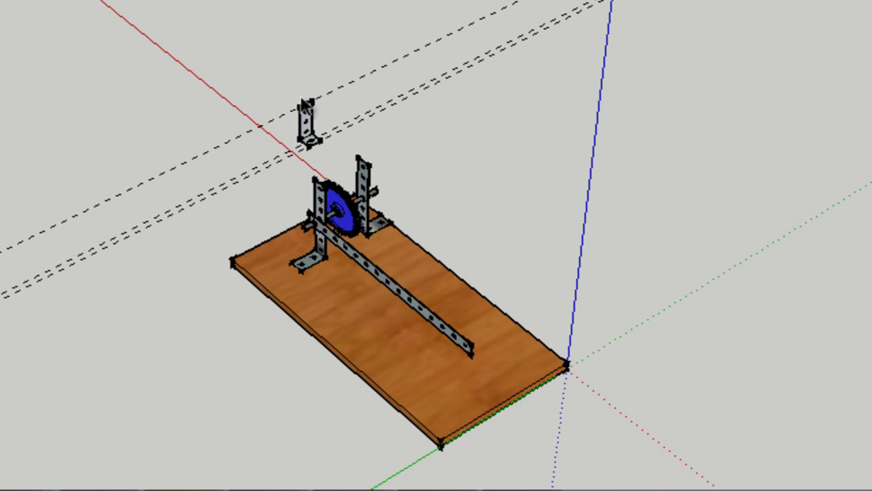
pyautogui.moveTo(291, 80); pyautogui.dragTo(335, 160)
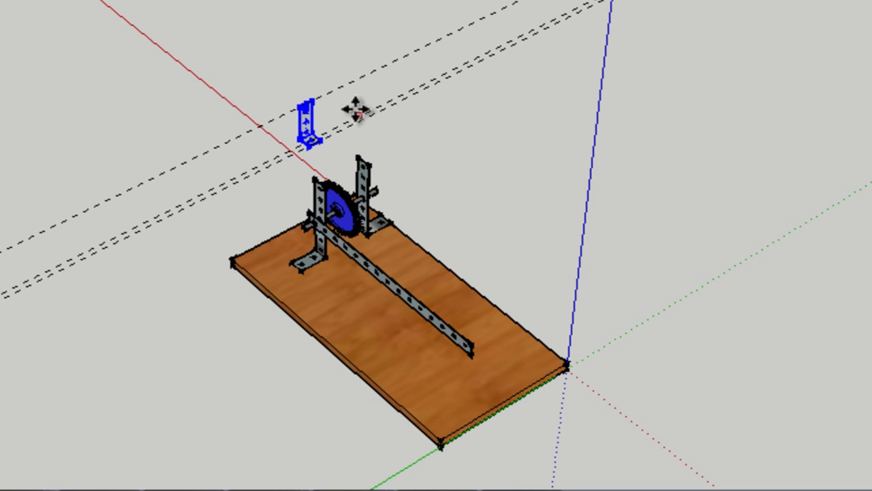
pyautogui.click(311, 144)
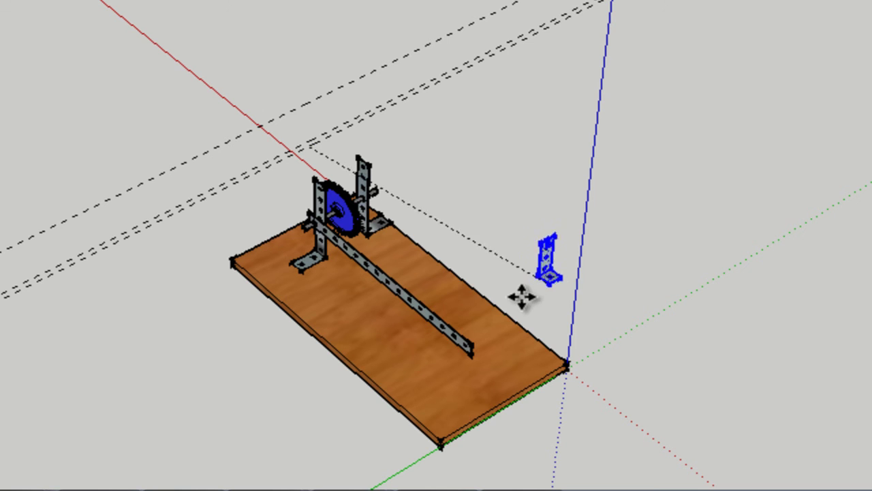
pyautogui.click(511, 352)
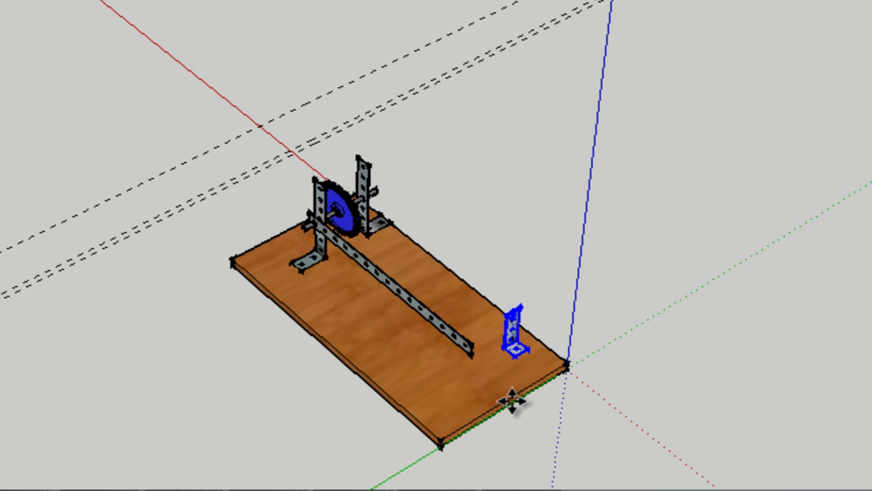
pyautogui.scroll(1, 448, 411)
pyautogui.scroll(2, 418, 321)
pyautogui.scroll(3, 455, 382)
pyautogui.scroll(-2, 455, 382)
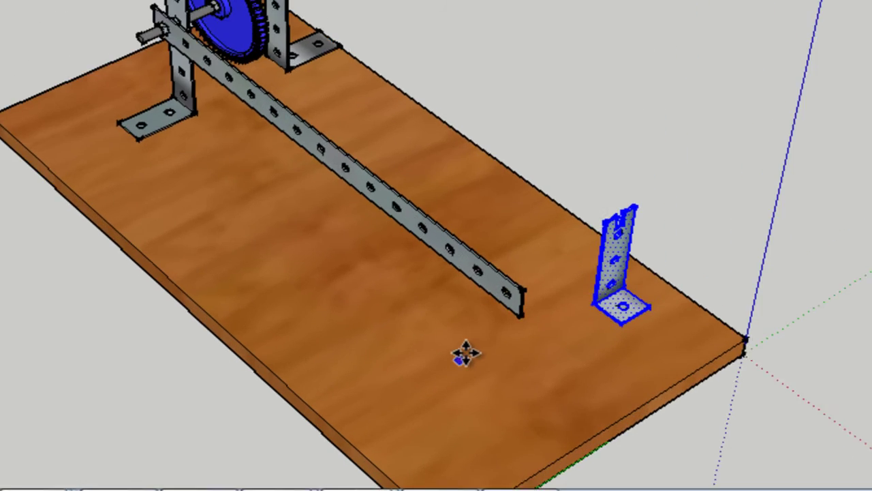
pyautogui.scroll(-2, 463, 361)
pyautogui.scroll(2, 479, 395)
pyautogui.scroll(2, 488, 410)
pyautogui.scroll(2, 490, 411)
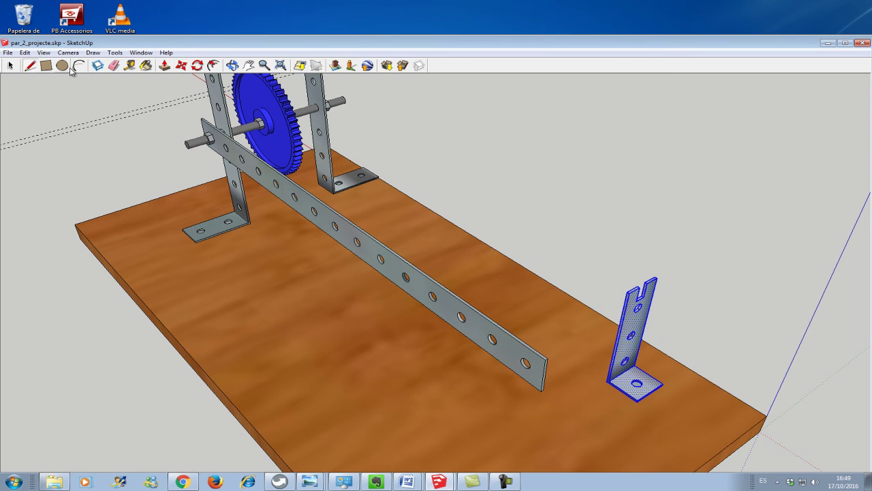
# - Mark a guide on the board directly below the perforated arm's lower end
pyautogui.press('l')
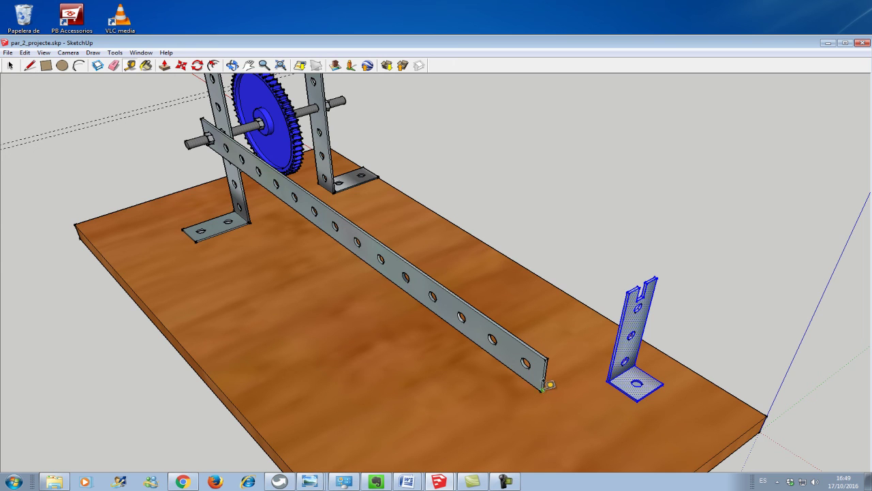
pyautogui.click(542, 389)
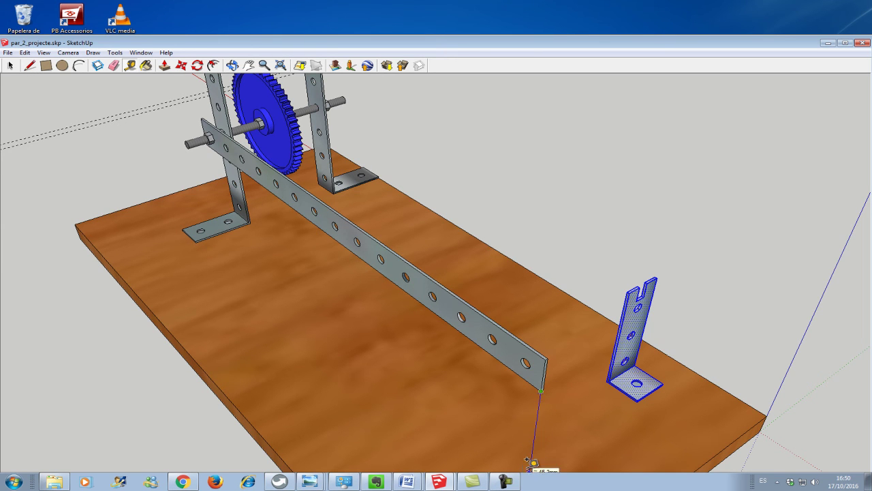
pyautogui.press('Escape')
pyautogui.scroll(-2, 584, 413)
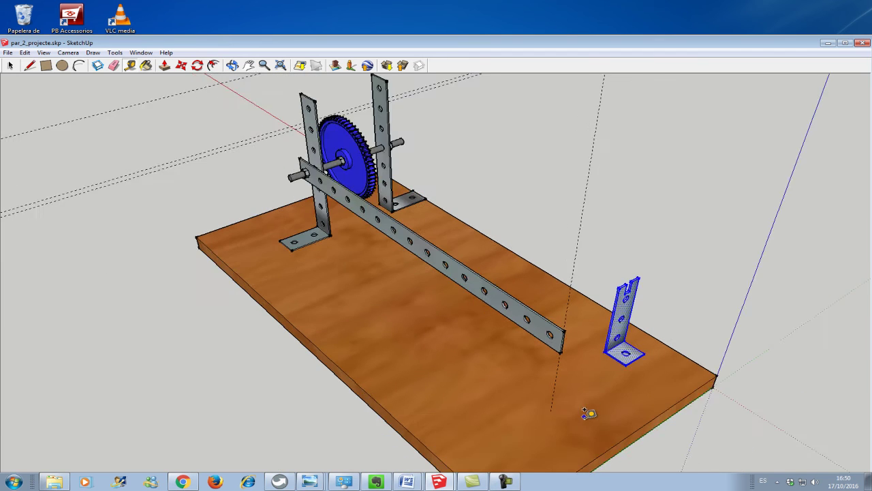
pyautogui.scroll(-2, 579, 408)
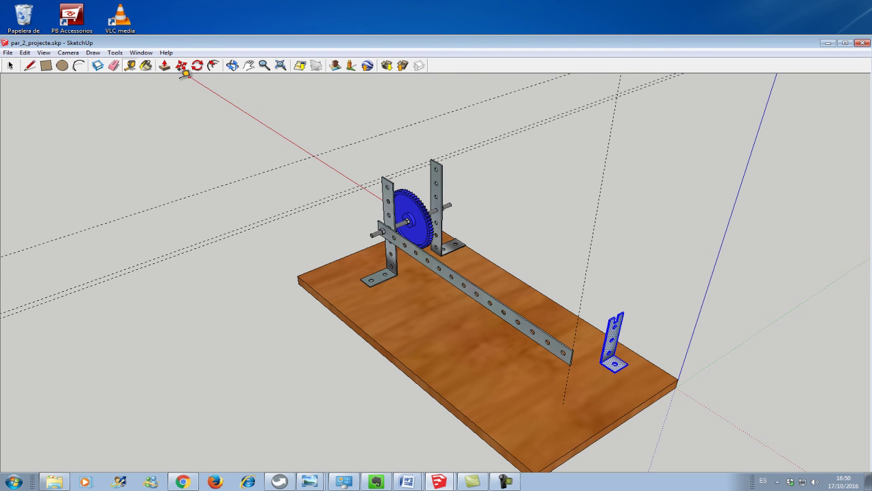
pyautogui.click(567, 397)
# - Move the bracket by its base midpoint onto that guide beneath the arm
pyautogui.click(182, 65)
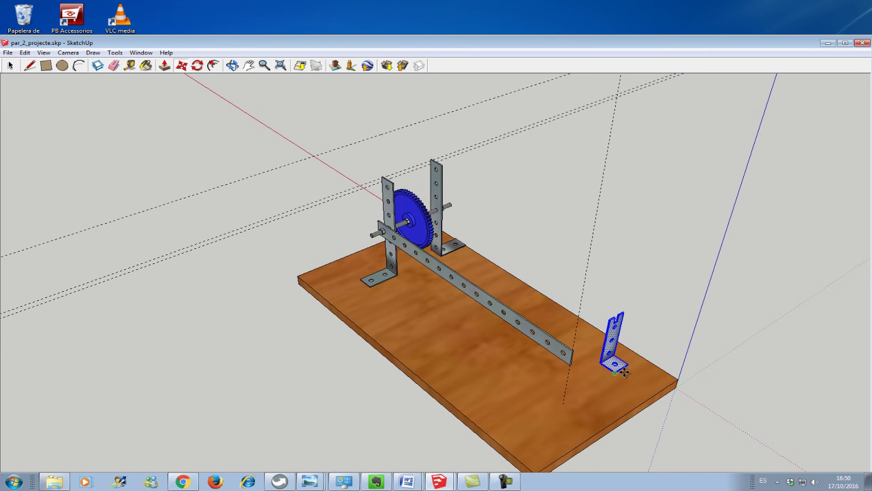
pyautogui.scroll(2, 631, 383)
pyautogui.scroll(1, 623, 376)
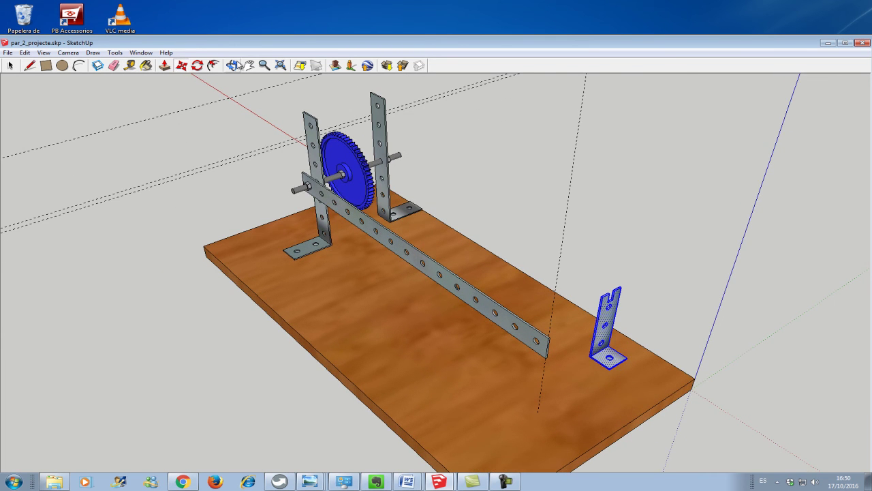
pyautogui.click(233, 66)
pyautogui.moveTo(593, 403)
pyautogui.mouseDown()
pyautogui.moveTo(502, 399)
pyautogui.moveTo(449, 339)
pyautogui.mouseUp()
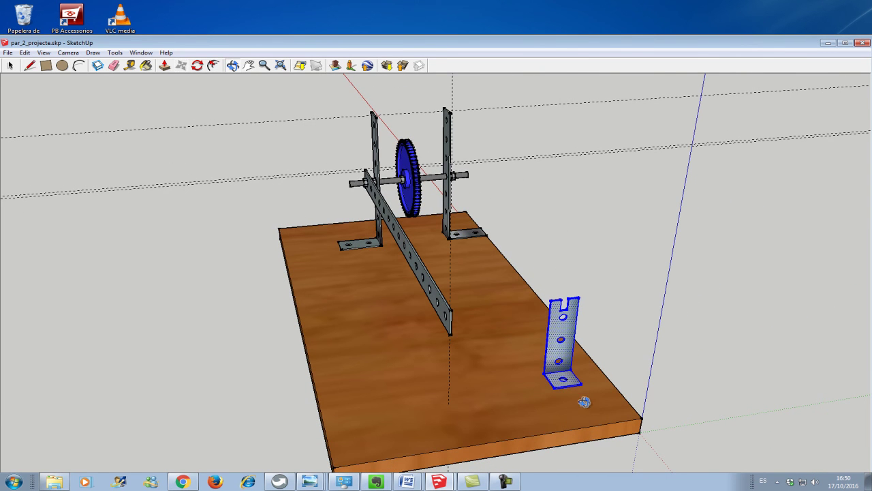
pyautogui.click(183, 65)
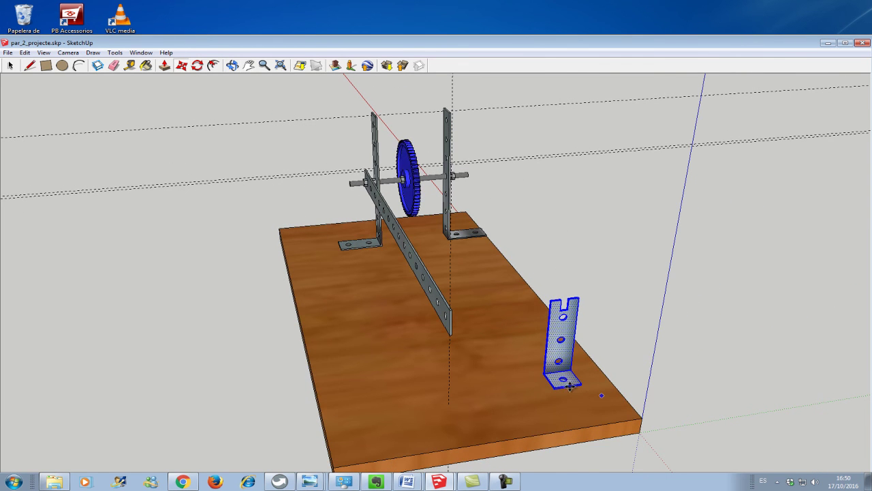
pyautogui.click(570, 388)
pyautogui.scroll(1, 570, 387)
pyautogui.scroll(1, 569, 387)
pyautogui.scroll(2, 568, 387)
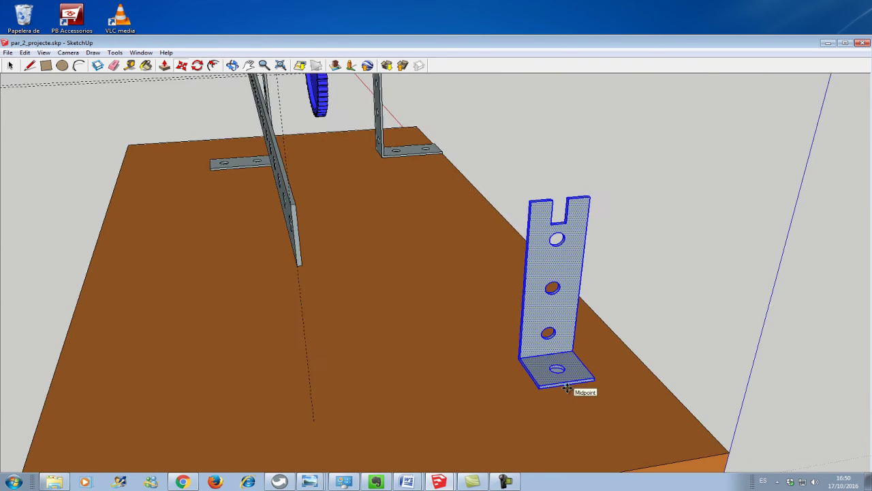
pyautogui.scroll(1, 565, 385)
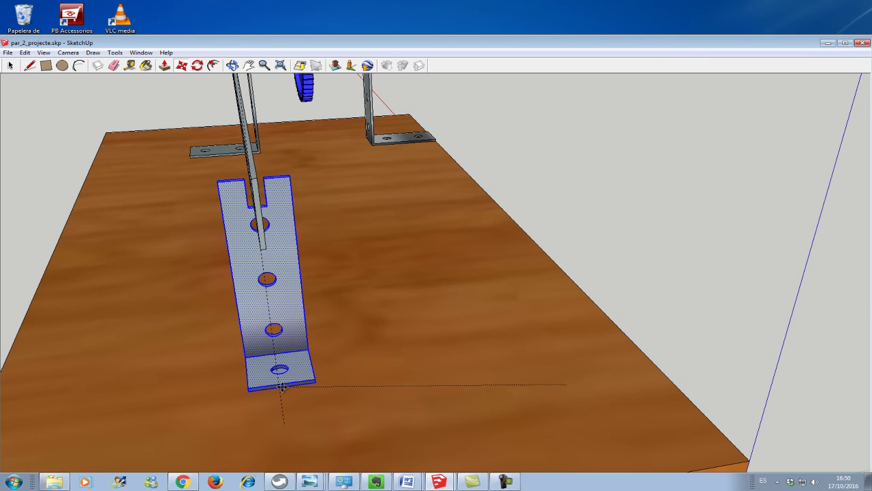
pyautogui.click(282, 387)
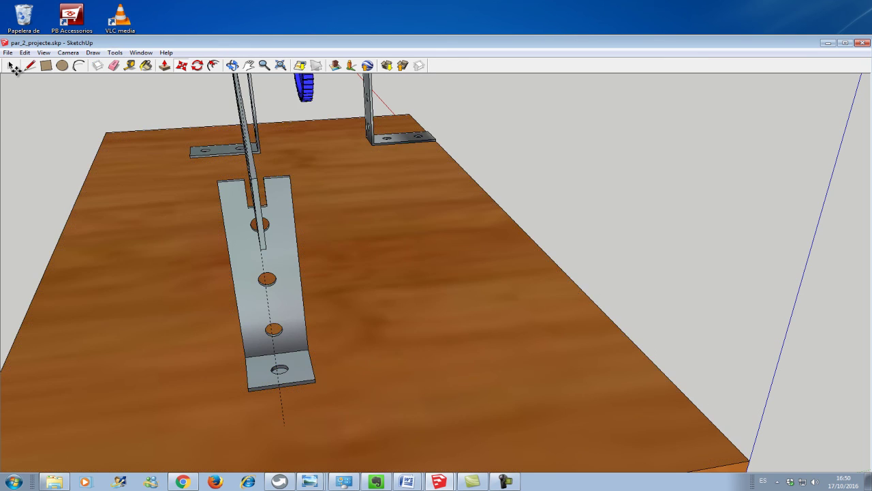
# - Orbit around the assembled model to inspect the arm resting in the slotted bracket
pyautogui.click(10, 66)
pyautogui.click(231, 66)
pyautogui.moveTo(148, 252)
pyautogui.mouseDown()
pyautogui.moveTo(354, 248)
pyautogui.moveTo(448, 185)
pyautogui.mouseUp()
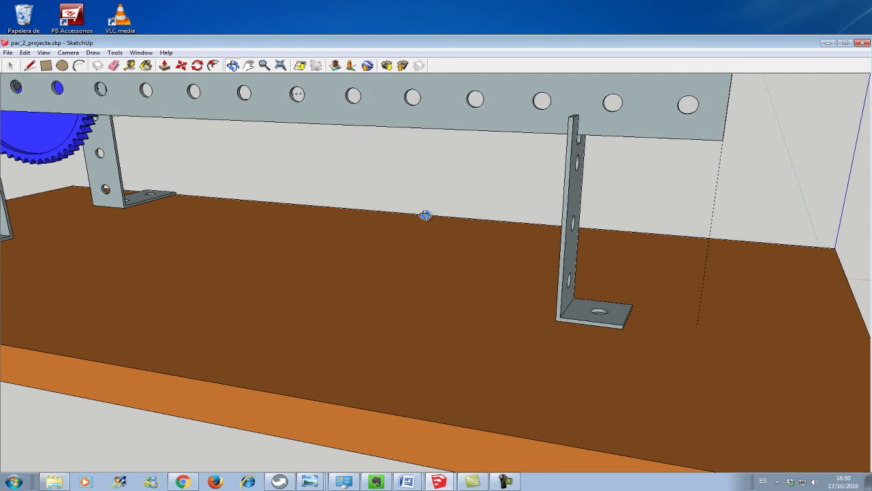
pyautogui.moveTo(425, 215)
pyautogui.mouseDown()
pyautogui.moveTo(393, 230)
pyautogui.moveTo(463, 214)
pyautogui.moveTo(527, 167)
pyautogui.moveTo(551, 199)
pyautogui.mouseUp()
pyautogui.scroll(-4, 321, 214)
pyautogui.scroll(-3, 286, 241)
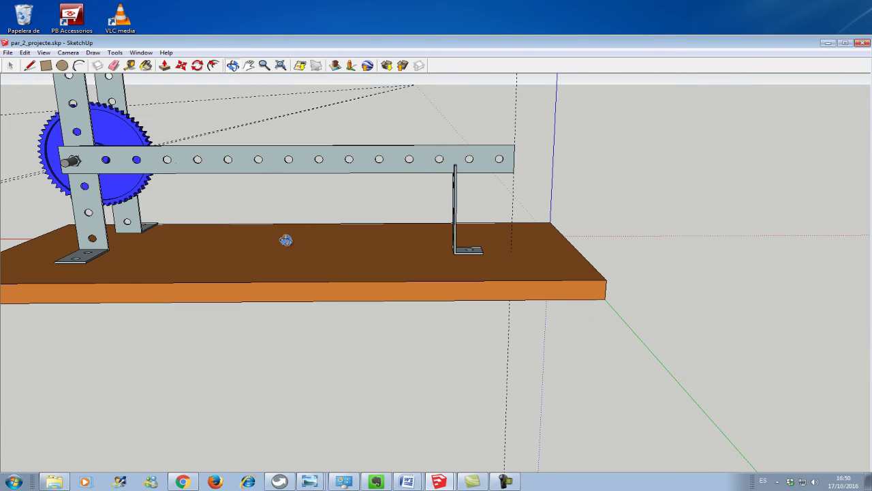
pyautogui.scroll(-2, 283, 177)
pyautogui.moveTo(486, 262)
pyautogui.mouseDown()
pyautogui.moveTo(462, 288)
pyautogui.moveTo(146, 349)
pyautogui.moveTo(95, 328)
pyautogui.mouseUp()
pyautogui.moveTo(665, 120)
pyautogui.mouseDown()
pyautogui.moveTo(609, 193)
pyautogui.moveTo(347, 109)
pyautogui.moveTo(342, 91)
pyautogui.mouseUp()
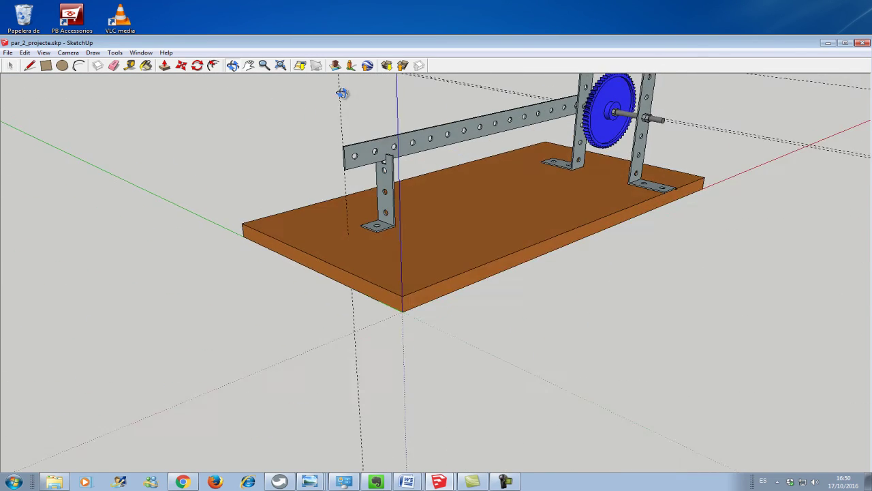
pyautogui.moveTo(810, 132)
pyautogui.mouseDown()
pyautogui.moveTo(765, 126)
pyautogui.moveTo(727, 97)
pyautogui.moveTo(822, 162)
pyautogui.moveTo(467, 253)
pyautogui.moveTo(794, 264)
pyautogui.mouseUp()
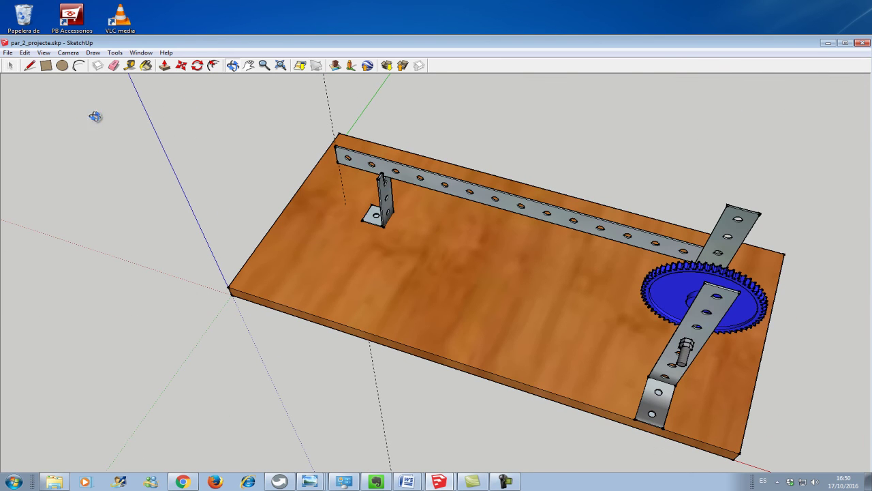
# - Select the dashed guide line, restore the window size and open the File menu
pyautogui.click(10, 65)
pyautogui.click(331, 120)
pyautogui.moveTo(75, 43); pyautogui.dragTo(123, 35)
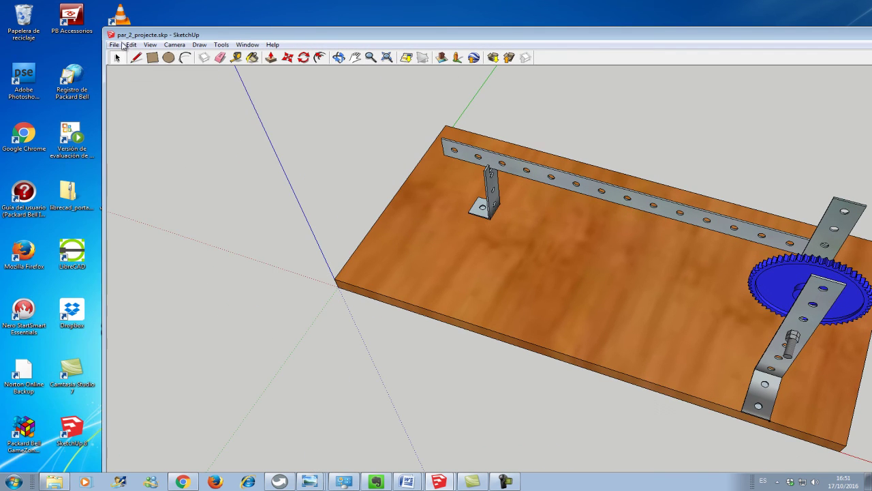
pyautogui.click(116, 45)
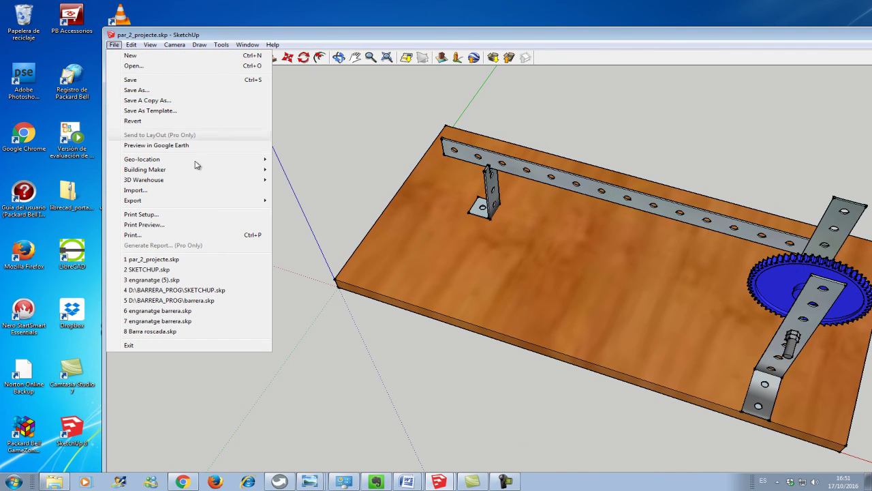